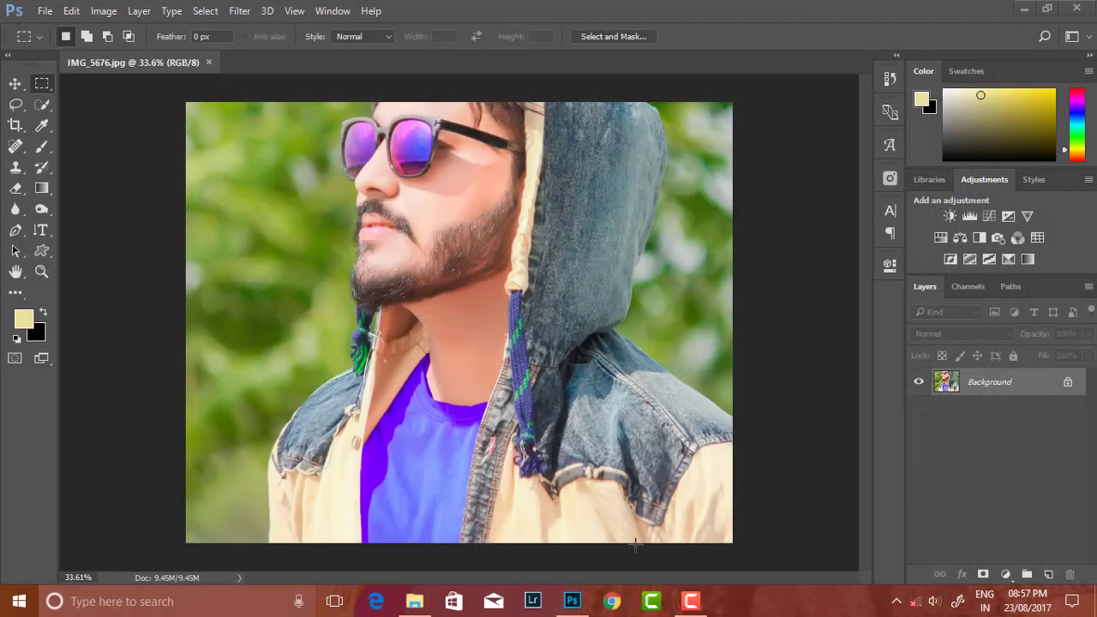
Create a blank 1366×768 px, 72 ppi document named Untitled-1 from the Custom preset
click(44, 11)
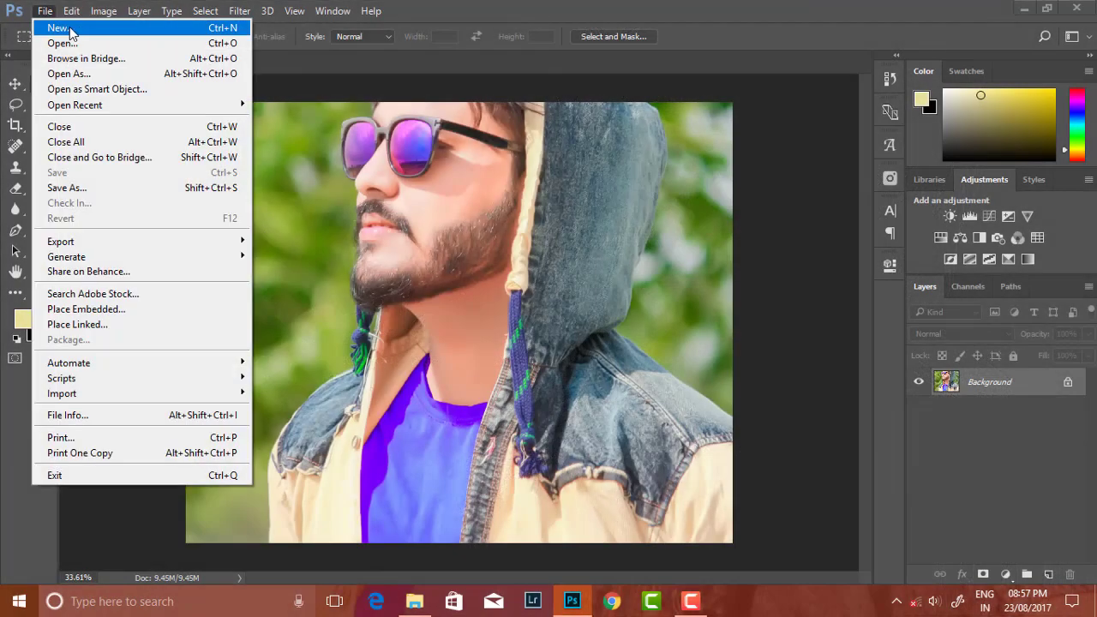
click(85, 42)
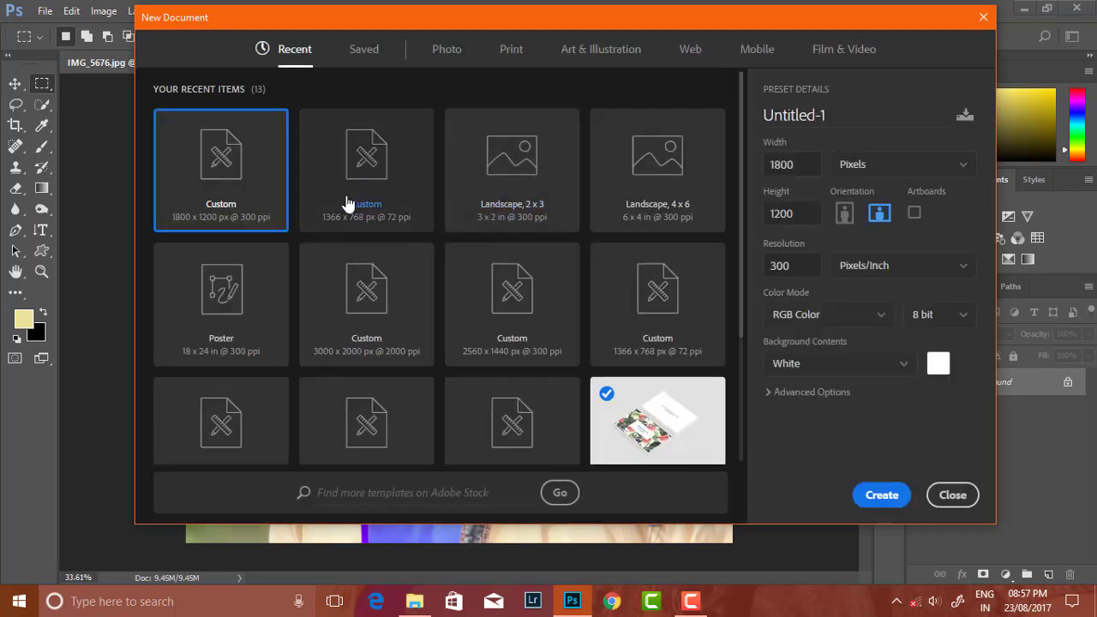
click(352, 199)
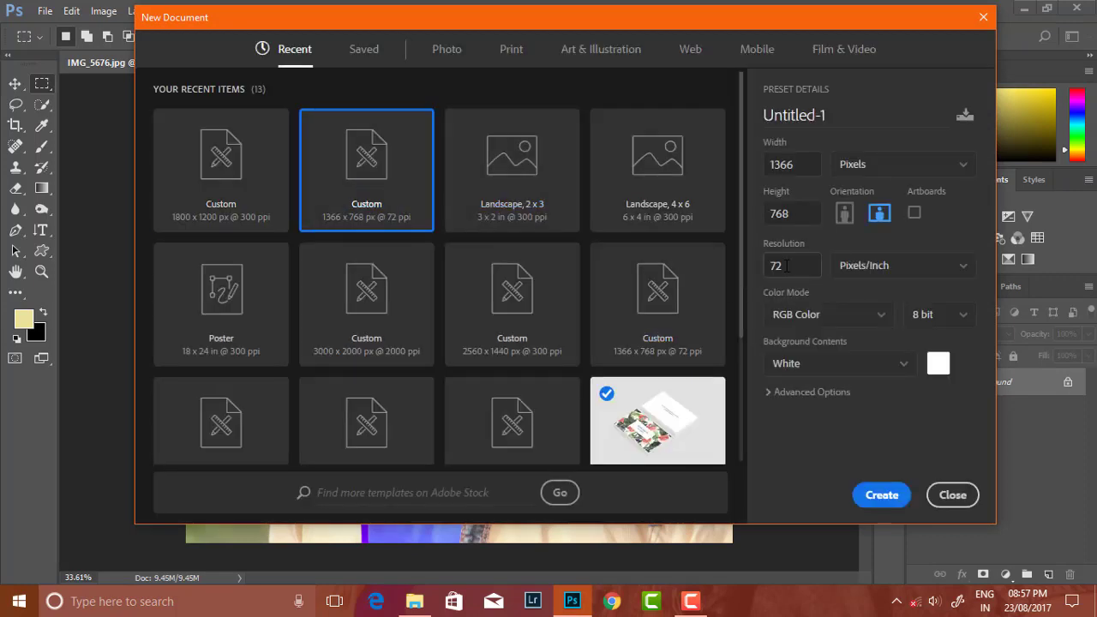
double_click(791, 263)
key(Return)
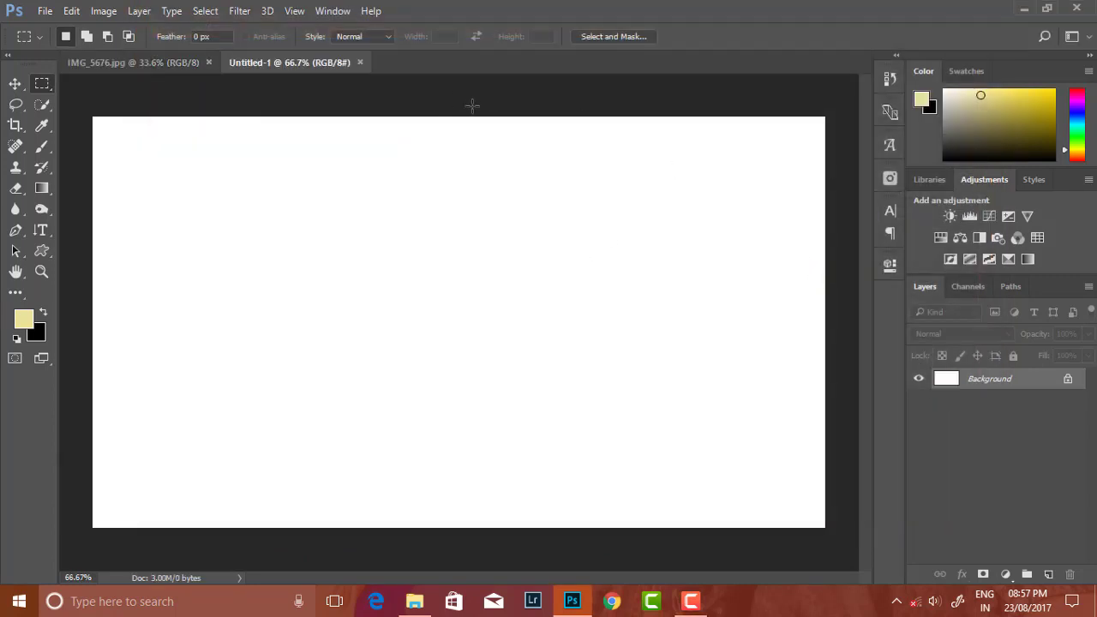
Add a Gradient fill layer using the Black, White gradient preset
click(999, 574)
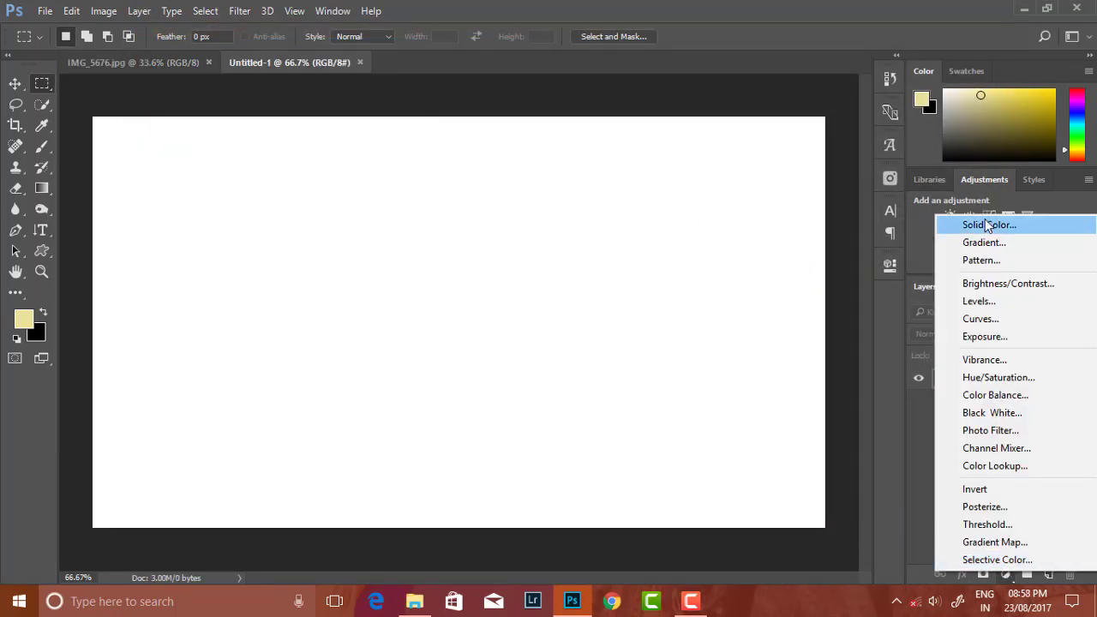
click(984, 244)
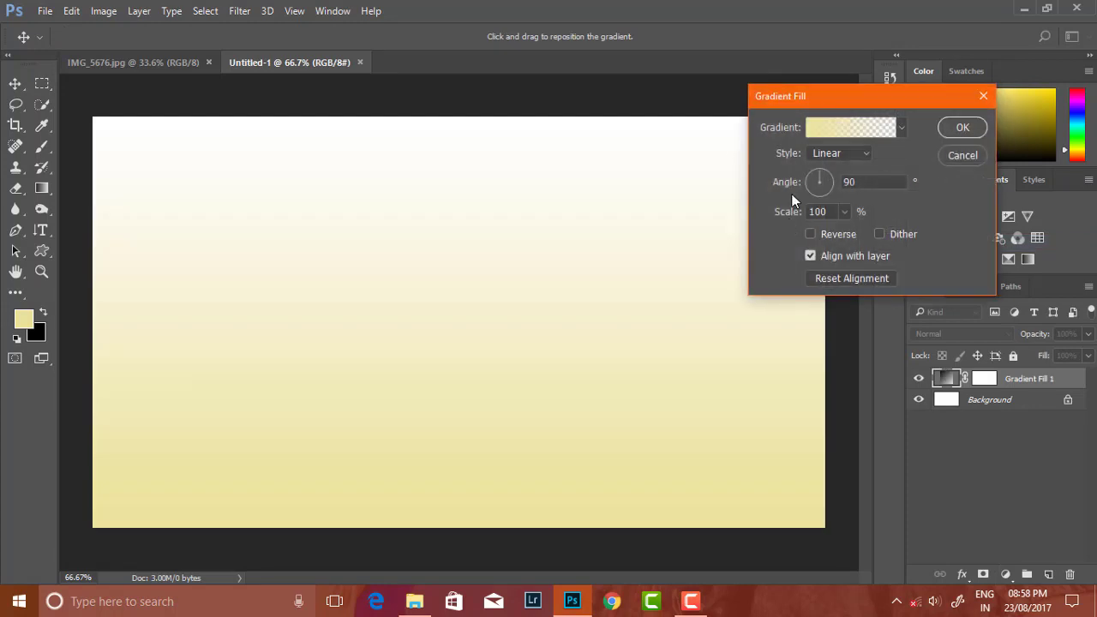
click(846, 130)
click(592, 128)
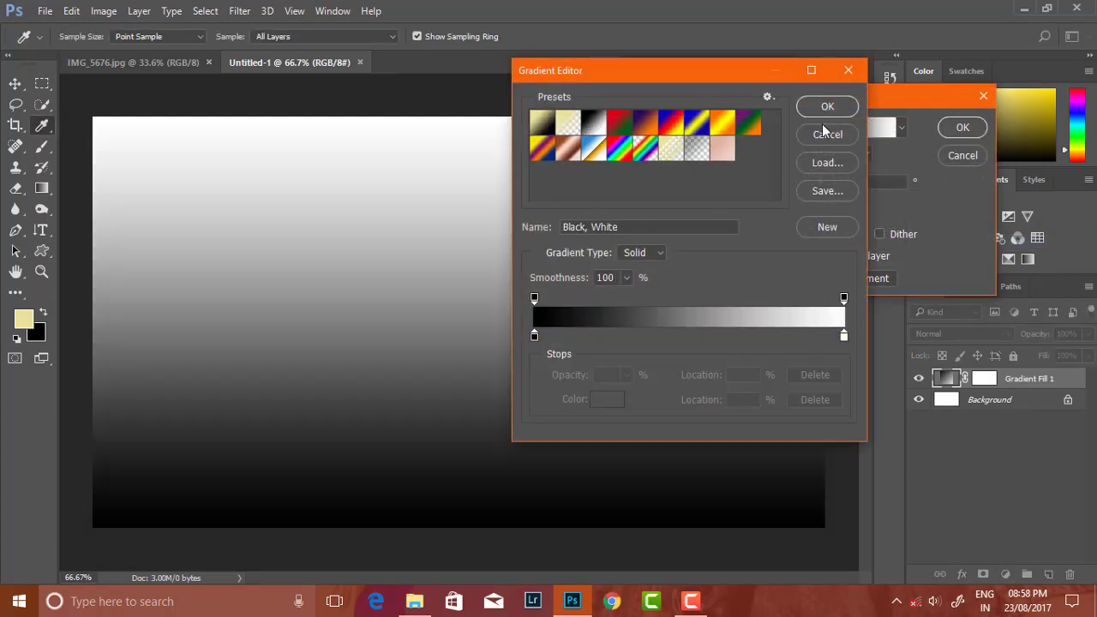
click(828, 106)
Make the gradient Radial and reversed, with Scale raised to 243%
click(838, 153)
click(825, 173)
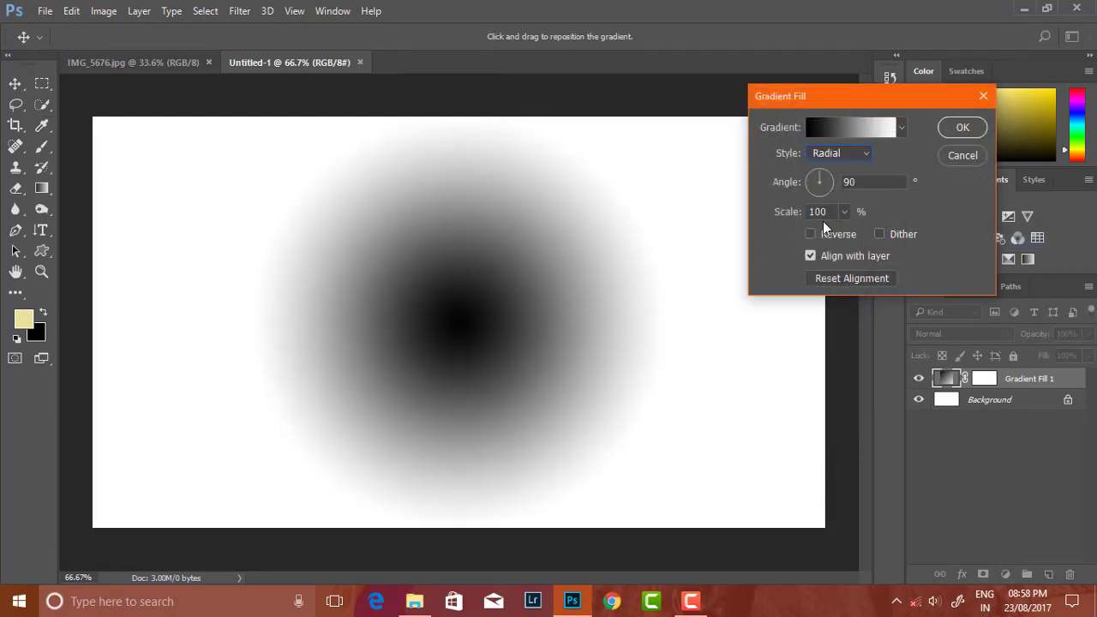
click(810, 234)
click(844, 212)
drag(846, 232, 856, 234)
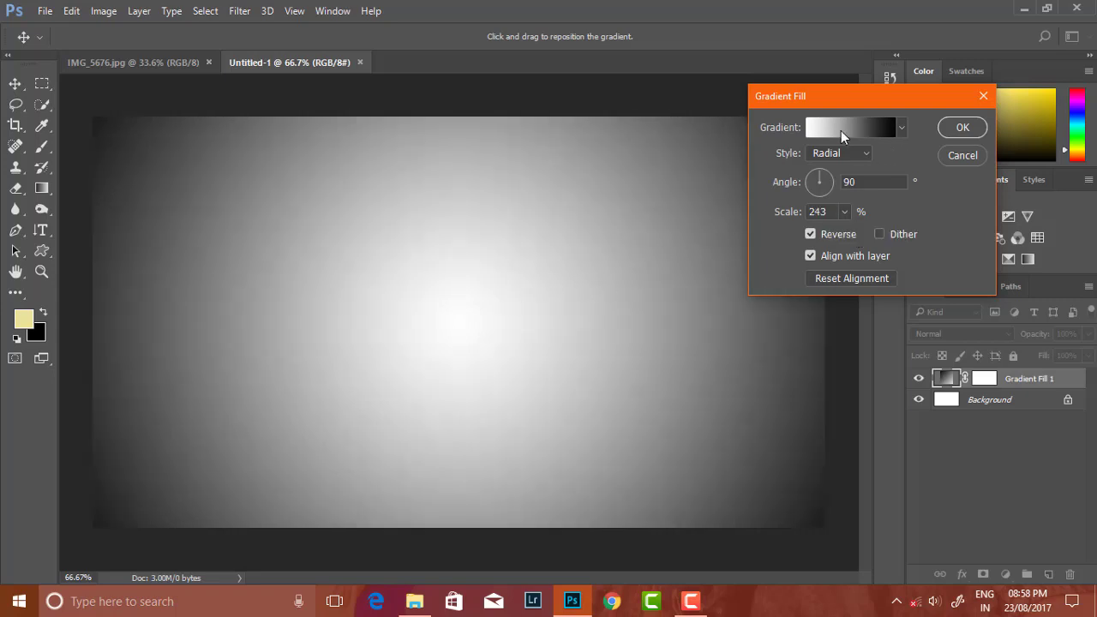
click(818, 129)
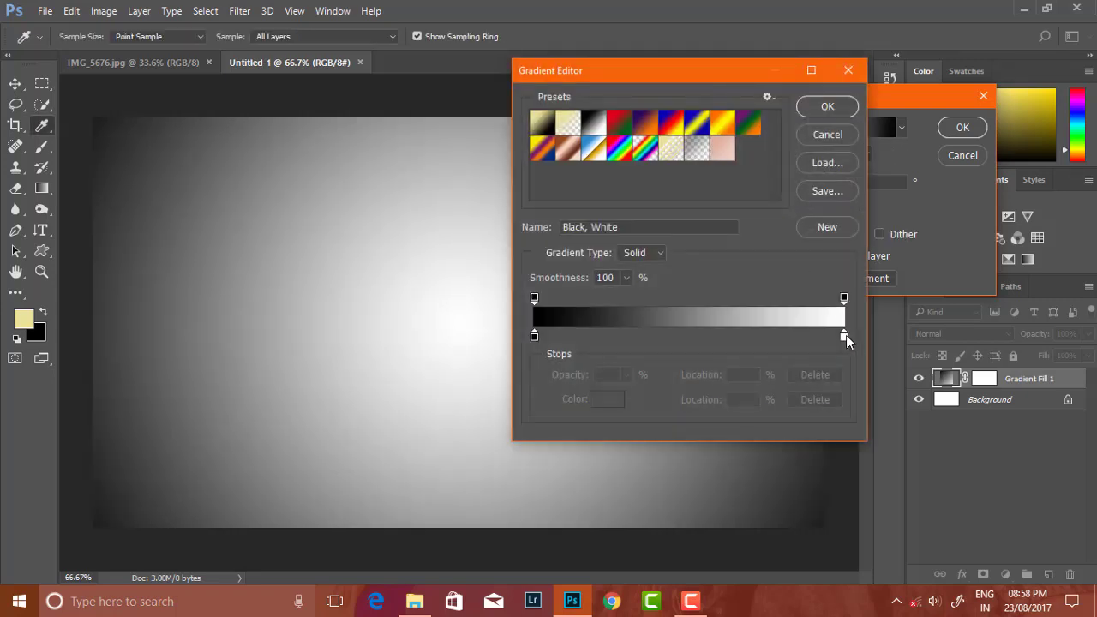
Change the gradient's right colour stop from white to grey 948e8e
double_click(844, 336)
click(783, 215)
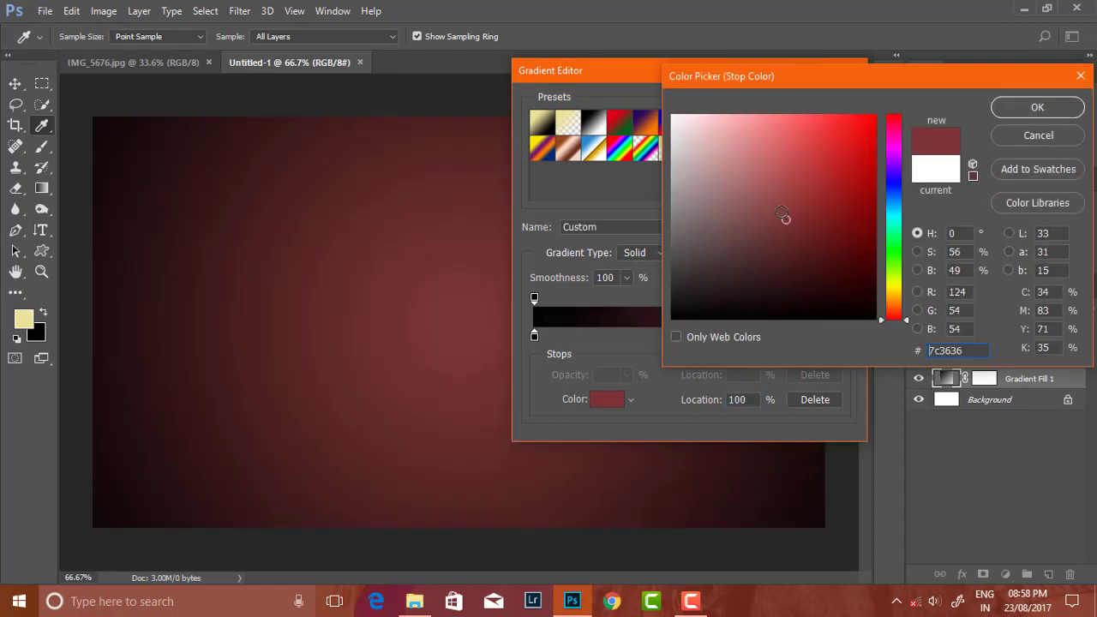
mouse_move(783, 215)
mouse_down()
mouse_move(722, 118)
mouse_move(674, 115)
mouse_up()
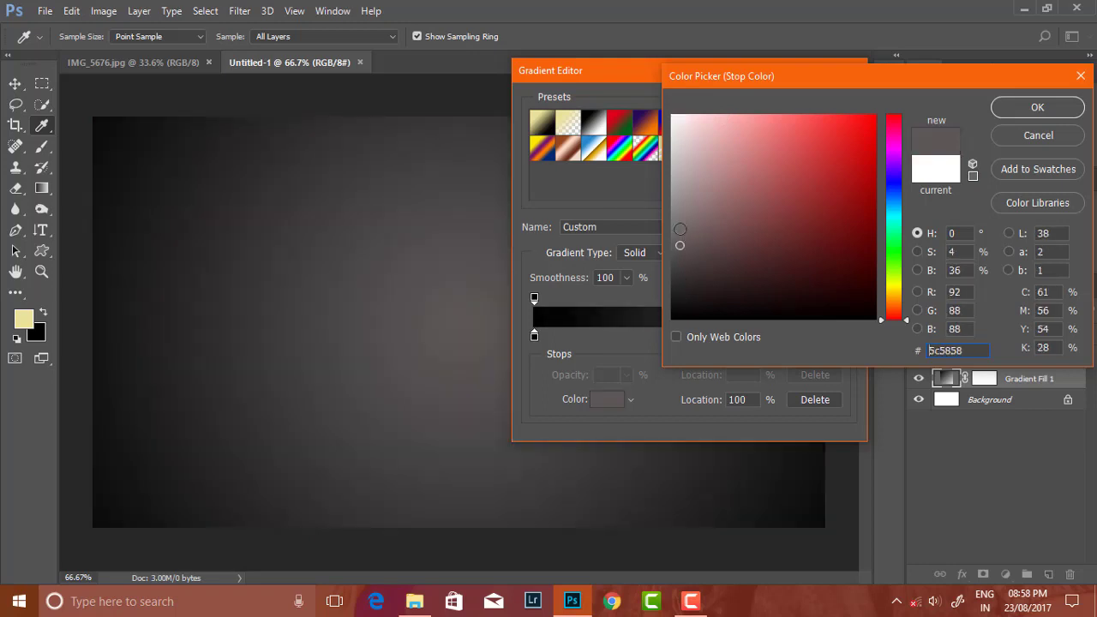
drag(682, 300, 679, 200)
click(1028, 110)
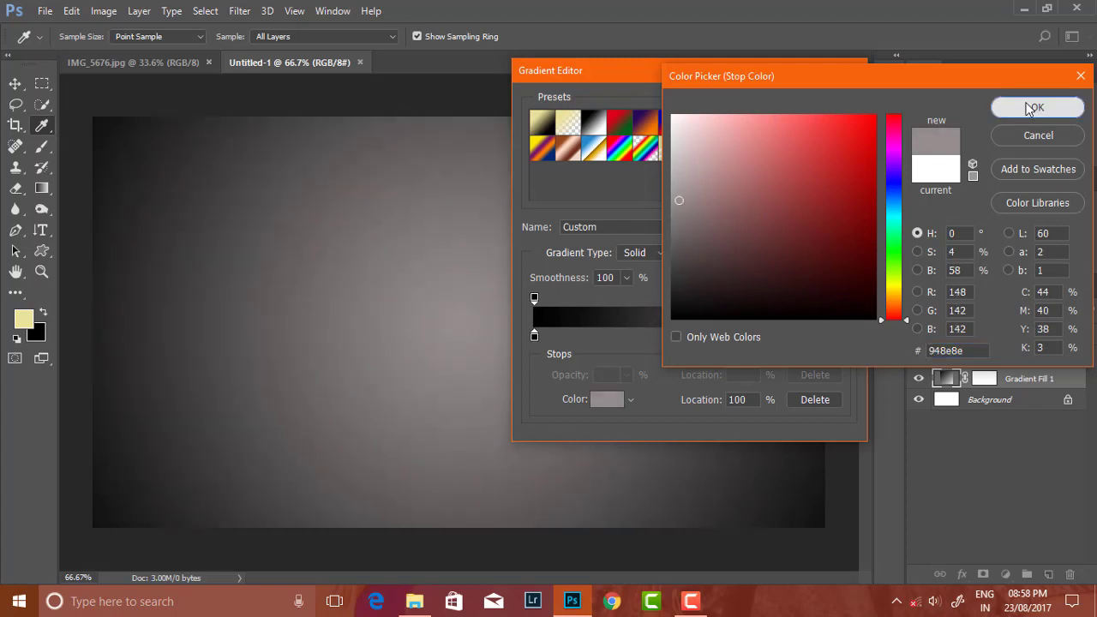
click(810, 105)
click(808, 182)
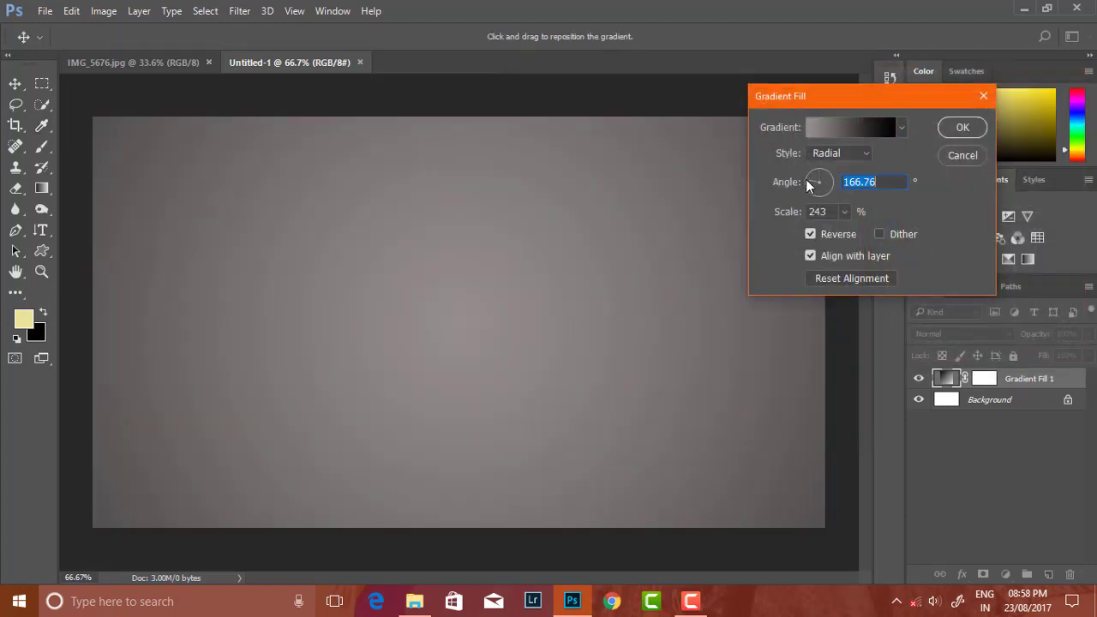
Set the gradient angle to 90°, keep it reversed and aligned with layer, and apply it
drag(805, 184, 828, 199)
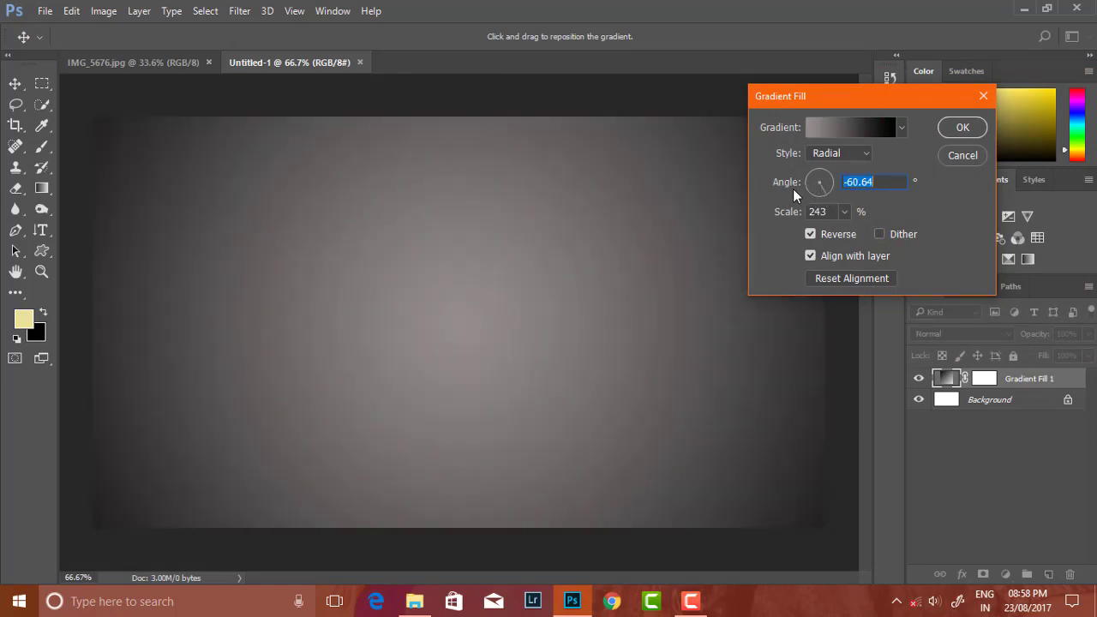
click(812, 190)
mouse_move(812, 189)
mouse_down()
mouse_move(818, 200)
mouse_move(821, 178)
mouse_up()
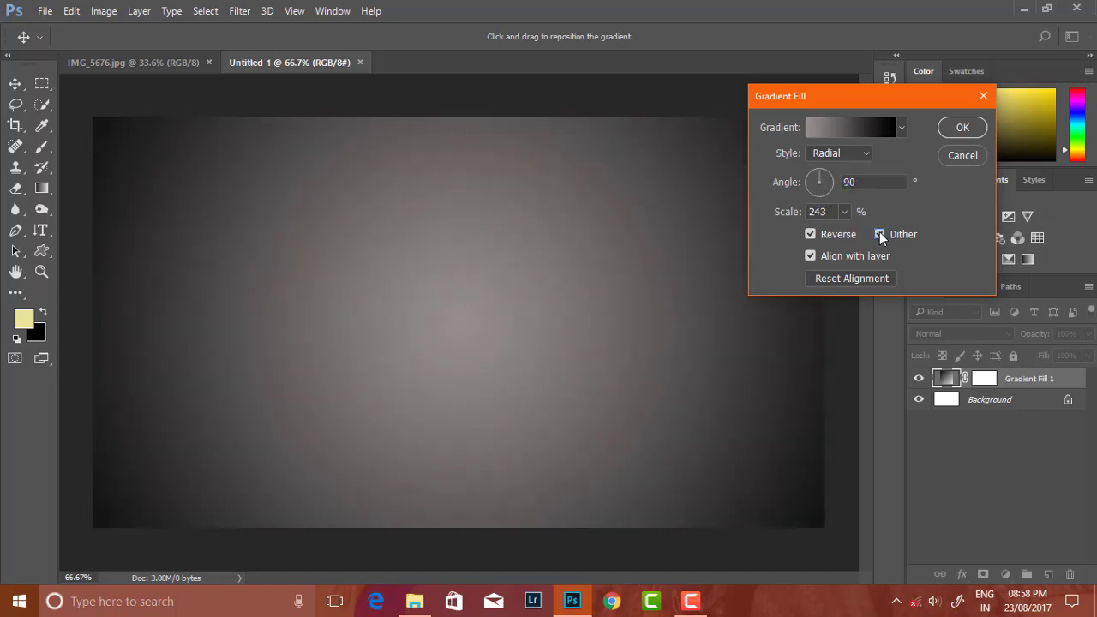
click(811, 234)
click(811, 235)
click(812, 256)
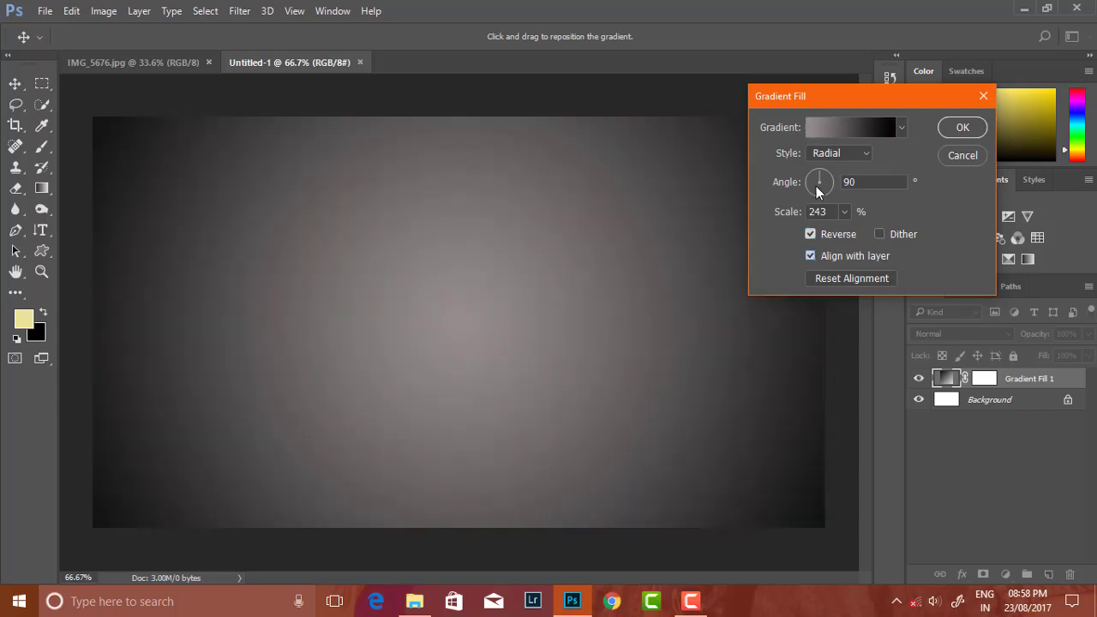
click(961, 127)
Switch back to the IMG_5676.jpg portrait photo
scroll(524, 295, down, 1)
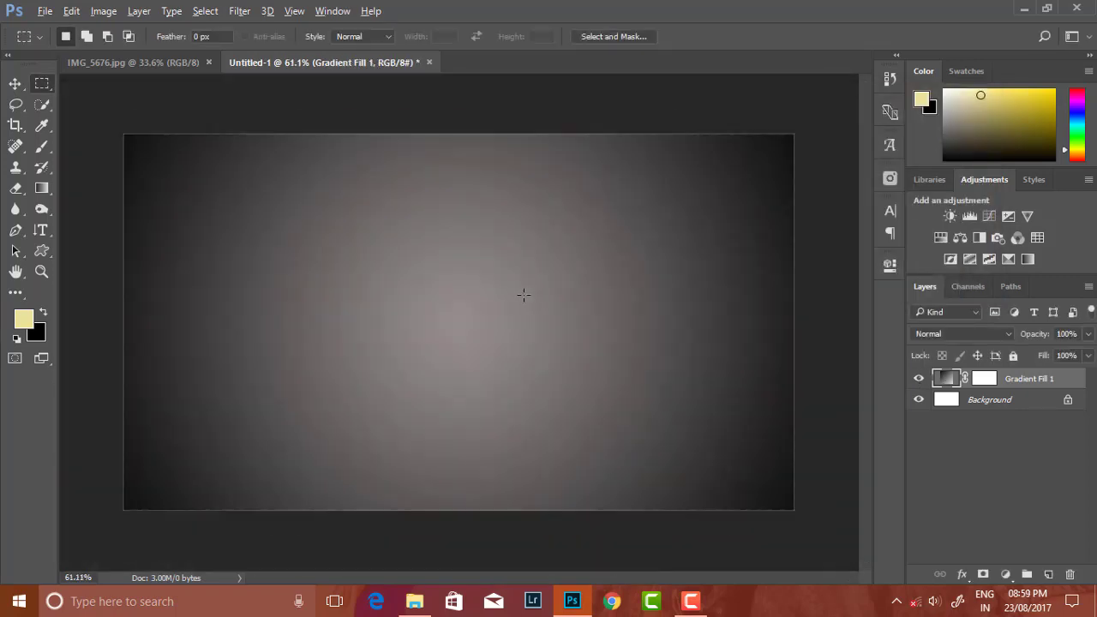
scroll(524, 295, up, 1)
click(173, 63)
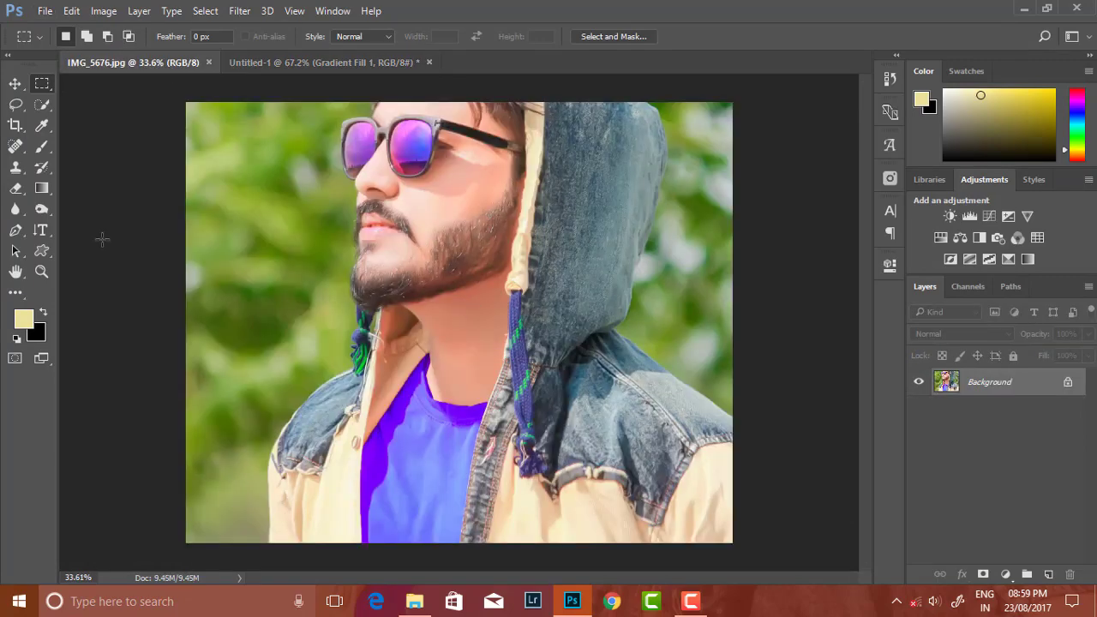
Start a Pen path at the jacket's lower-left edge and trace up its left side
click(15, 230)
scroll(246, 480, up, 5)
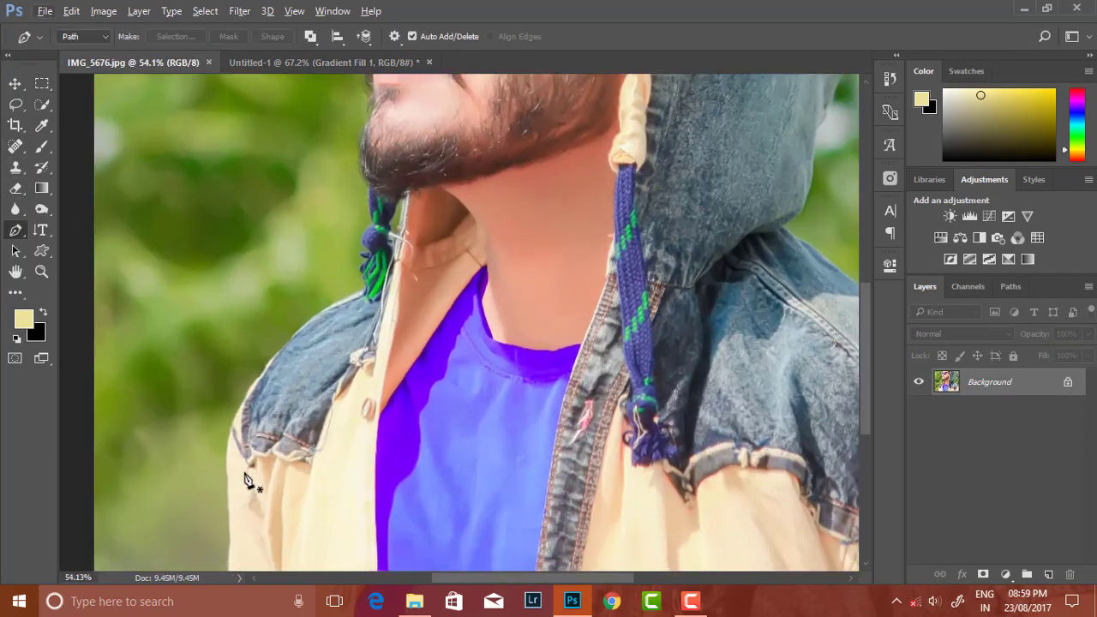
scroll(246, 480, up, 3)
scroll(228, 460, up, 2)
click(231, 426)
click(230, 379)
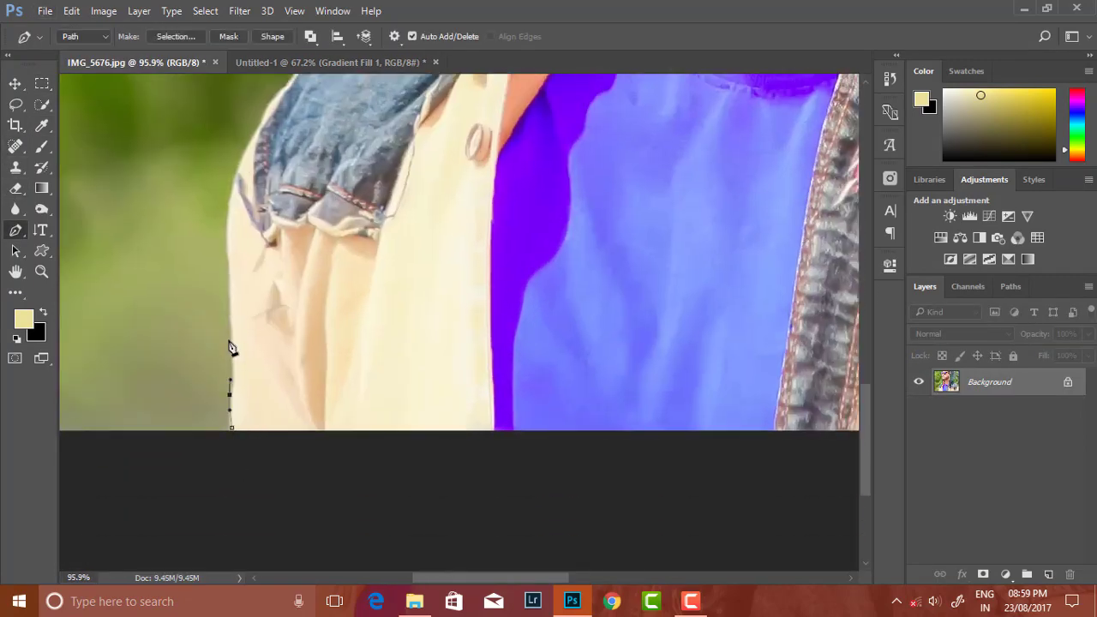
scroll(234, 324, up, 1)
drag(230, 228, 236, 204)
scroll(249, 214, up, 2)
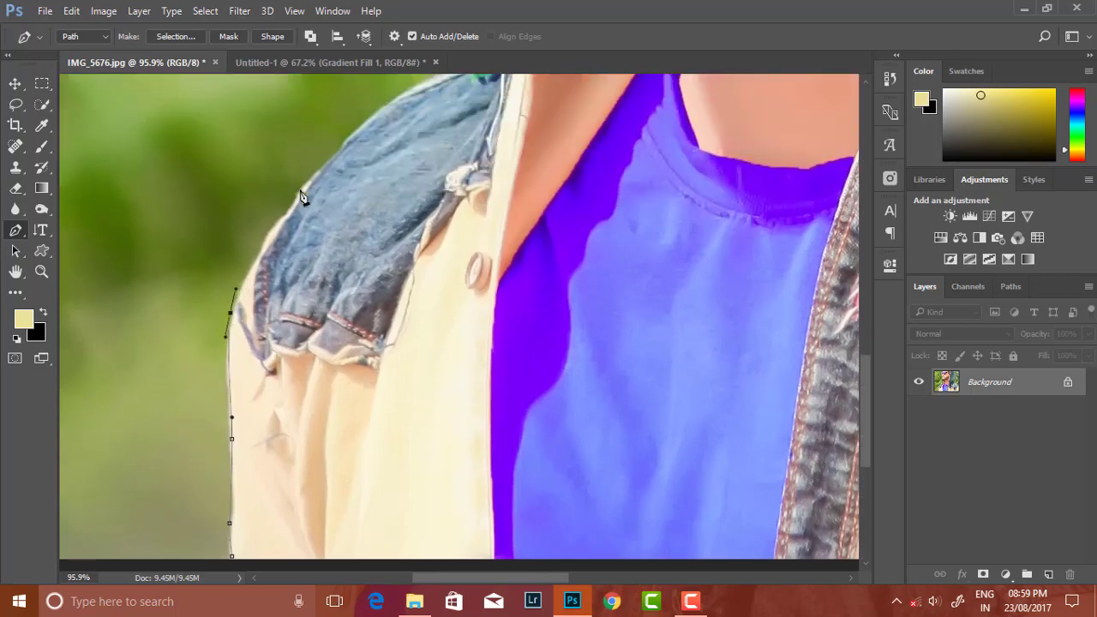
Continue the path along the shoulder, past the hood tassel, to the top of the hair
click(300, 198)
scroll(314, 178, up, 1)
click(346, 208)
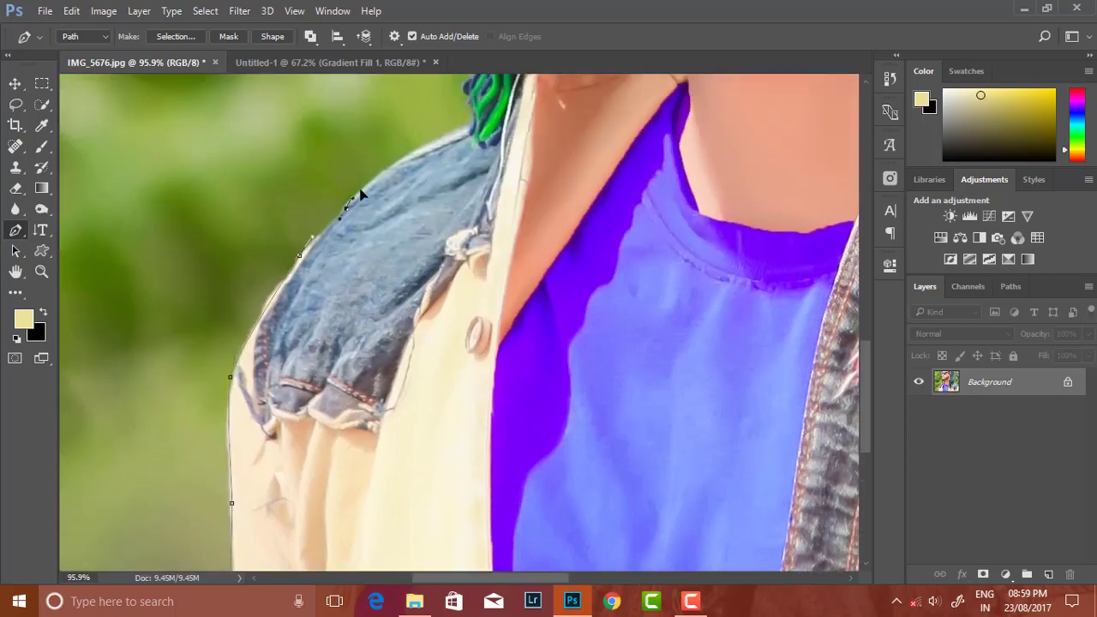
click(375, 174)
click(446, 135)
scroll(463, 133, up, 1)
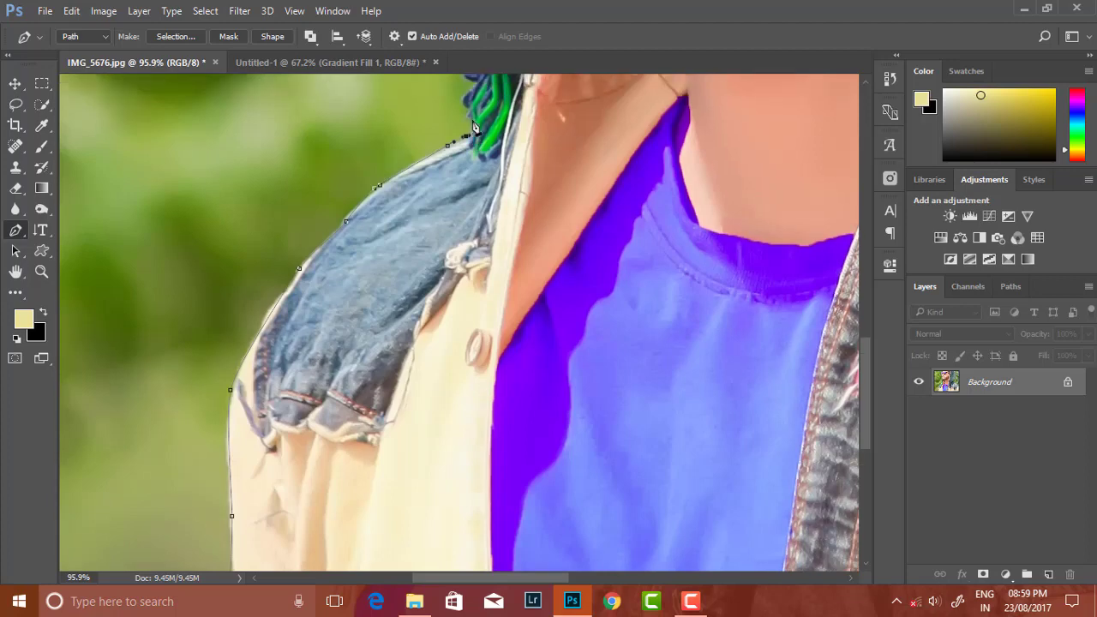
click(466, 135)
scroll(476, 96, up, 1)
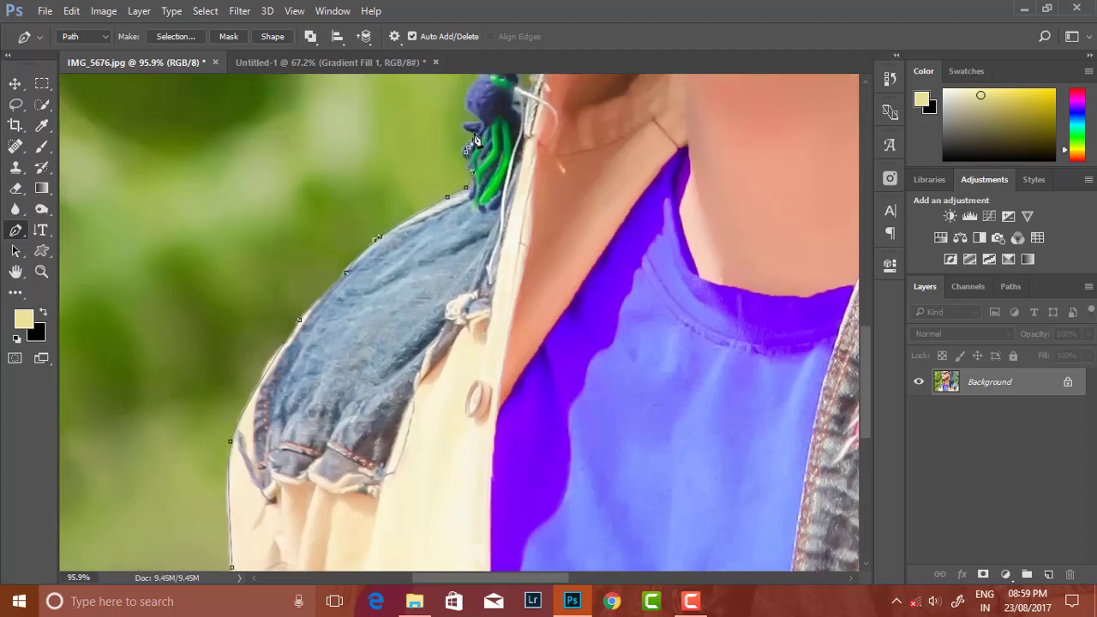
scroll(467, 107, up, 1)
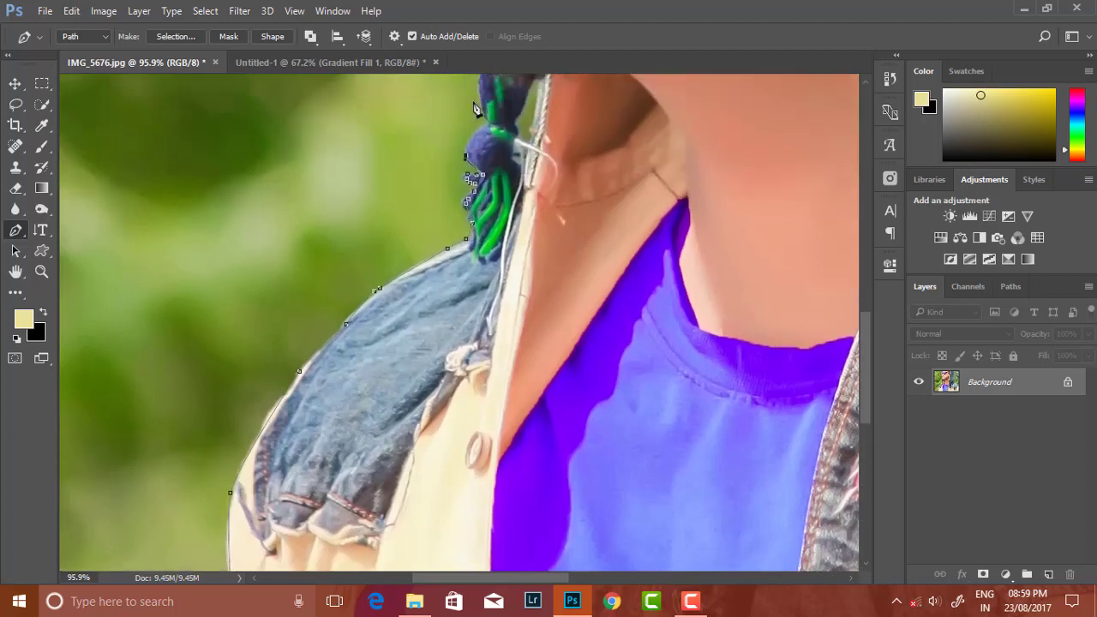
scroll(480, 105, up, 1)
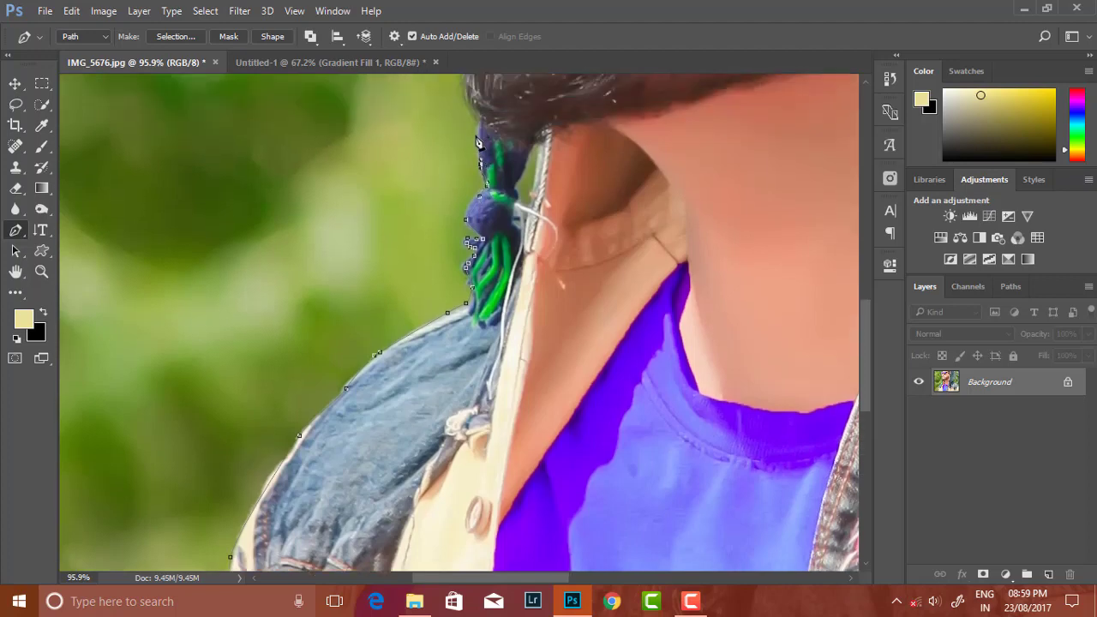
scroll(463, 83, up, 1)
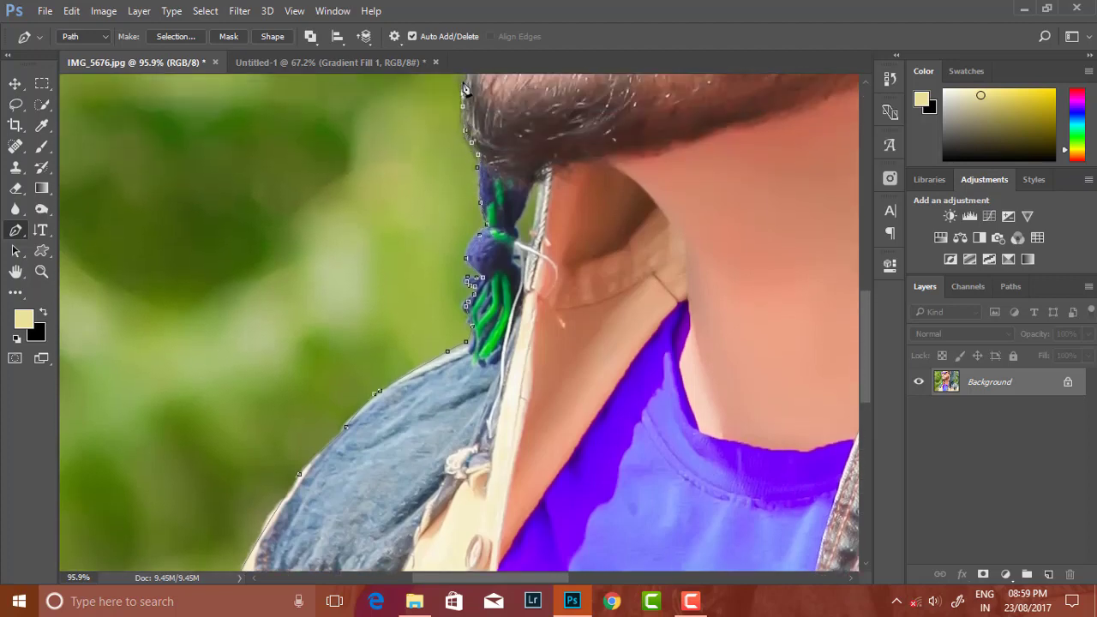
click(465, 96)
scroll(466, 94, up, 1)
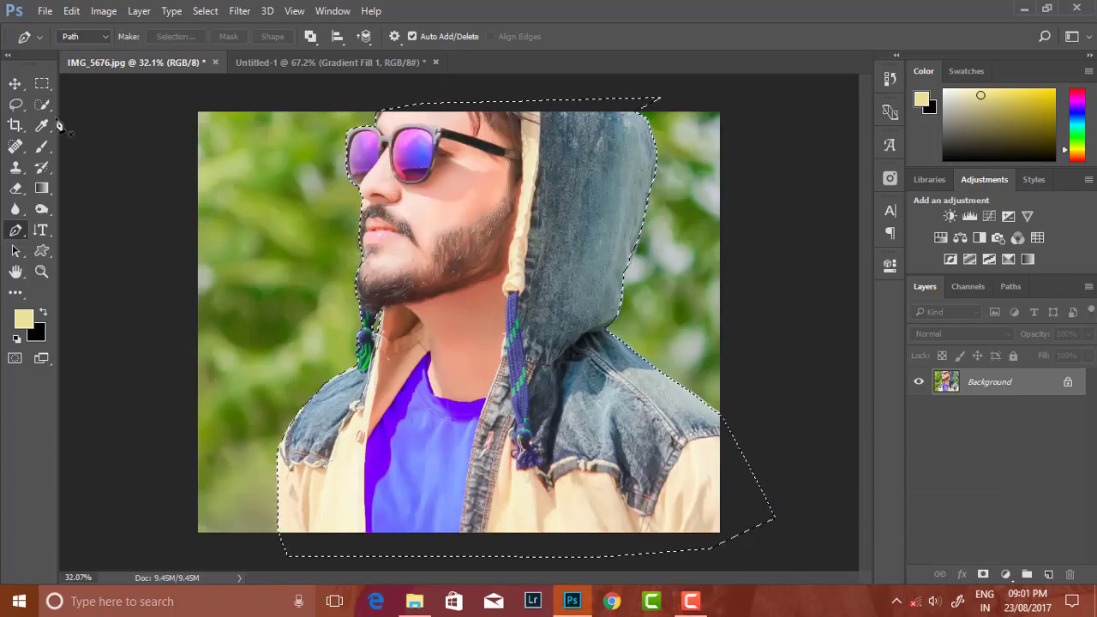
Convert the traced path into a selection and enter Select and Mask
drag(42, 104, 75, 107)
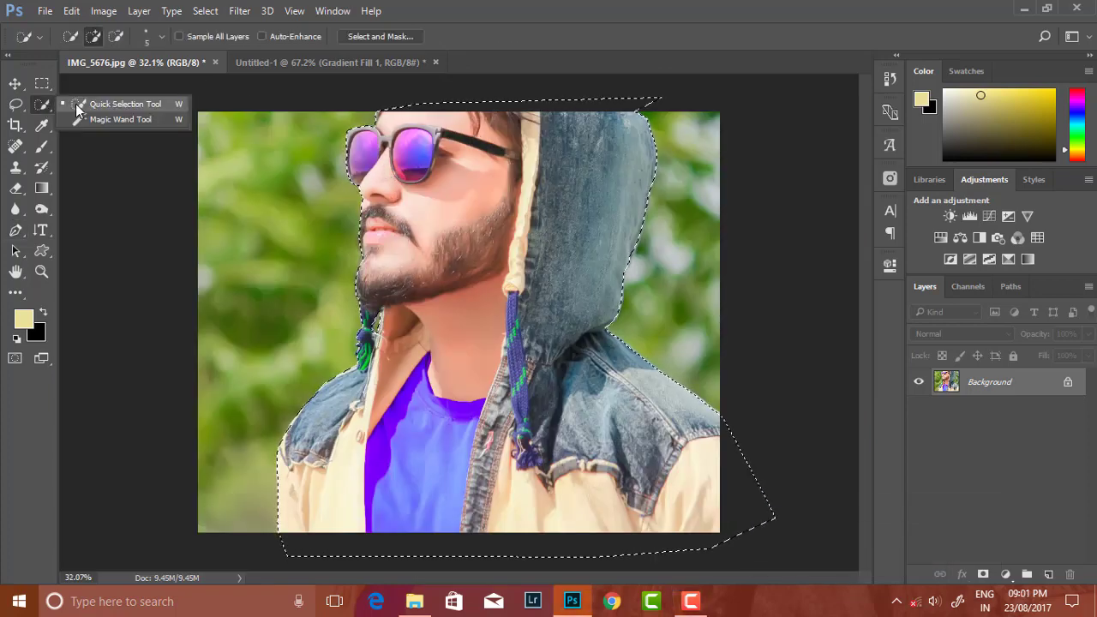
click(388, 36)
scroll(350, 236, up, 3)
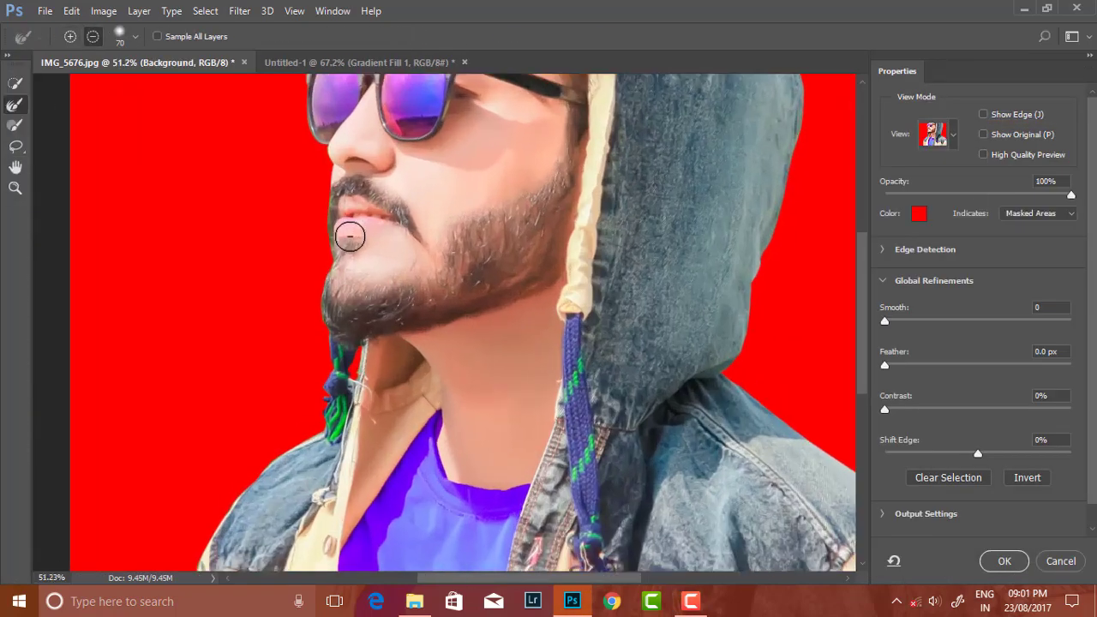
scroll(350, 236, up, 3)
scroll(502, 192, up, 1)
scroll(420, 200, down, 1)
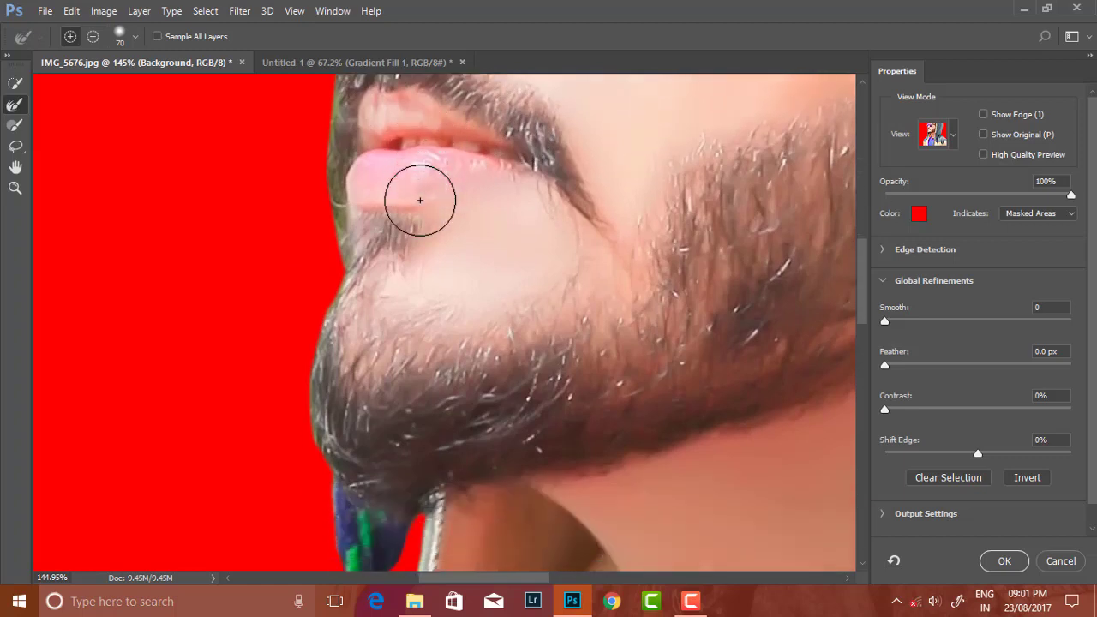
scroll(420, 199, down, 1)
scroll(661, 184, down, 1)
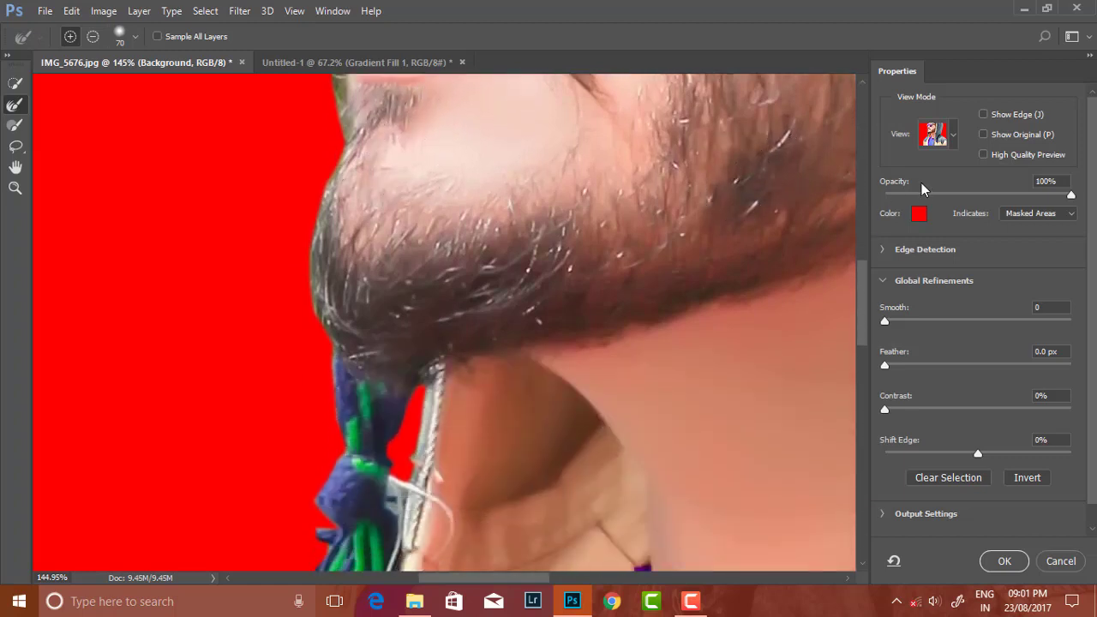
Set the Refine Edge brush to 19 px and paint along the beard edges
click(124, 39)
drag(47, 79, 61, 81)
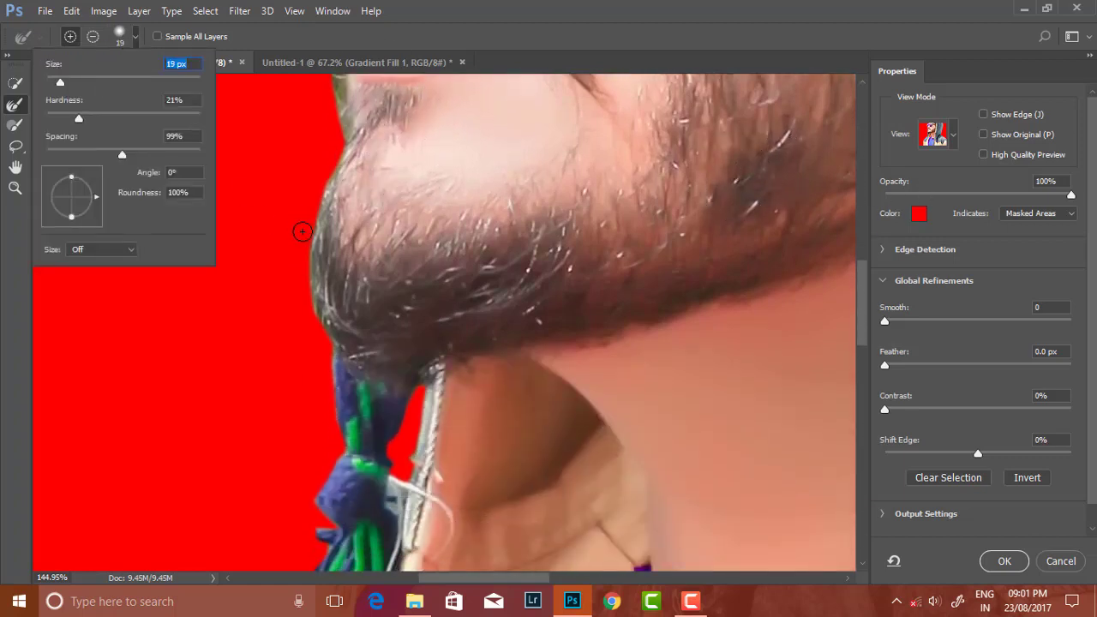
click(316, 282)
drag(317, 287, 349, 138)
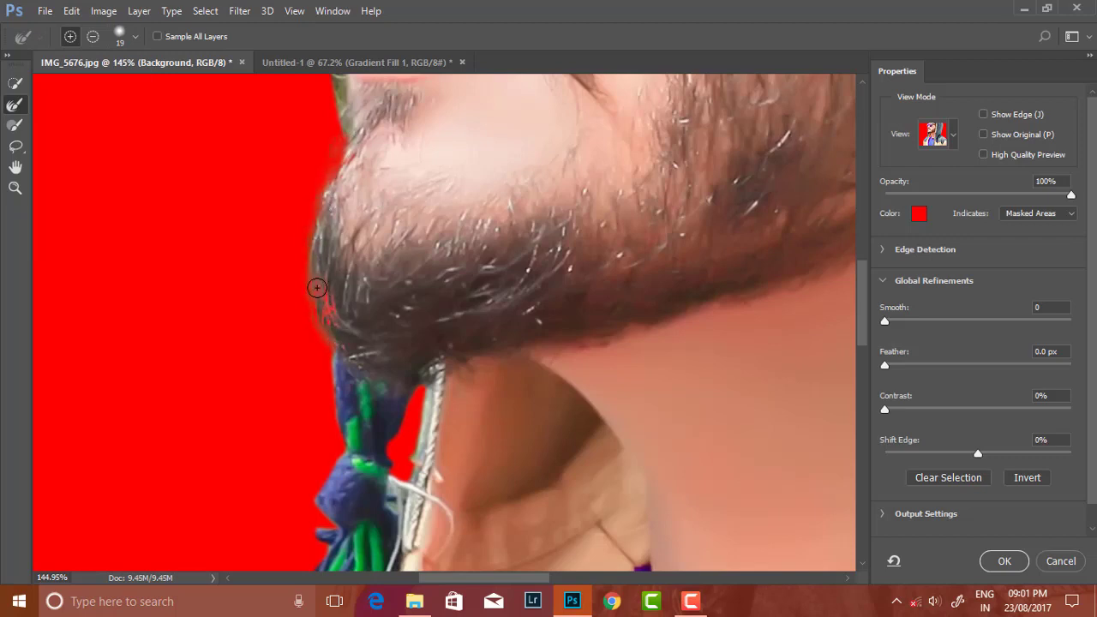
mouse_move(318, 227)
mouse_down()
mouse_move(328, 326)
mouse_move(314, 303)
mouse_up()
scroll(364, 299, up, 5)
drag(343, 98, 339, 152)
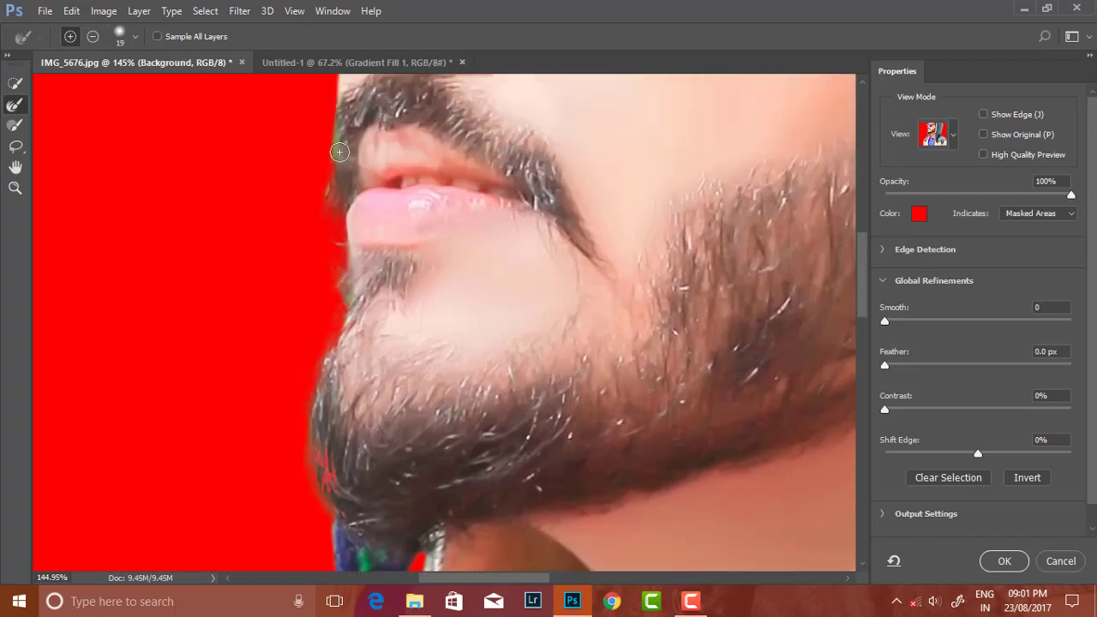
scroll(338, 223, down, 3)
scroll(337, 117, down, 2)
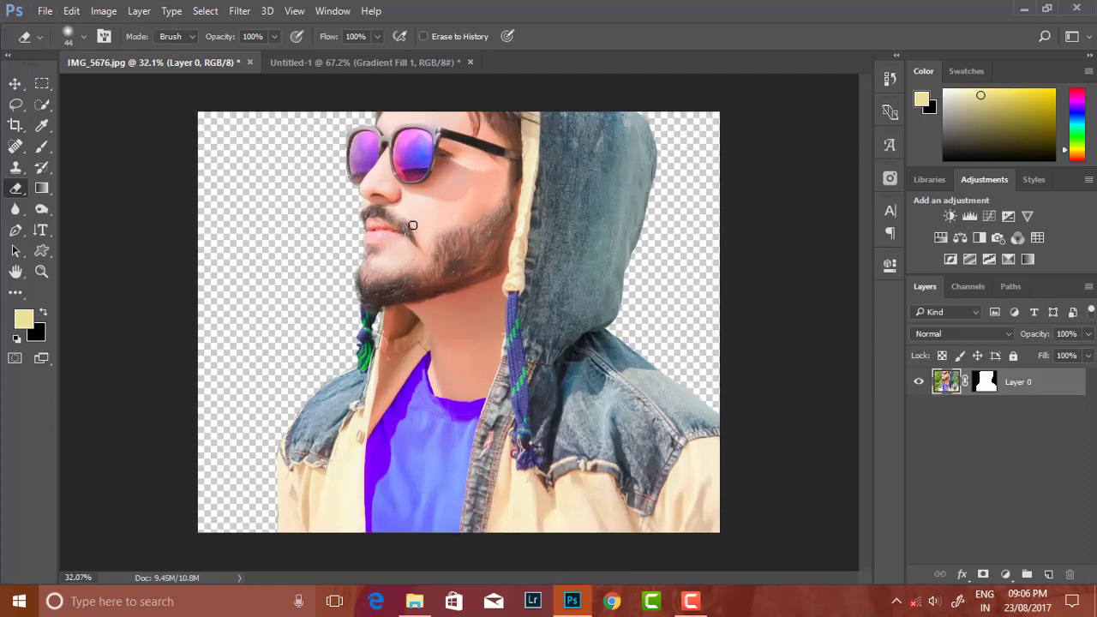
Apply the layer mask permanently to Layer 0, undoing an accidental mask deletion
scroll(396, 219, up, 3)
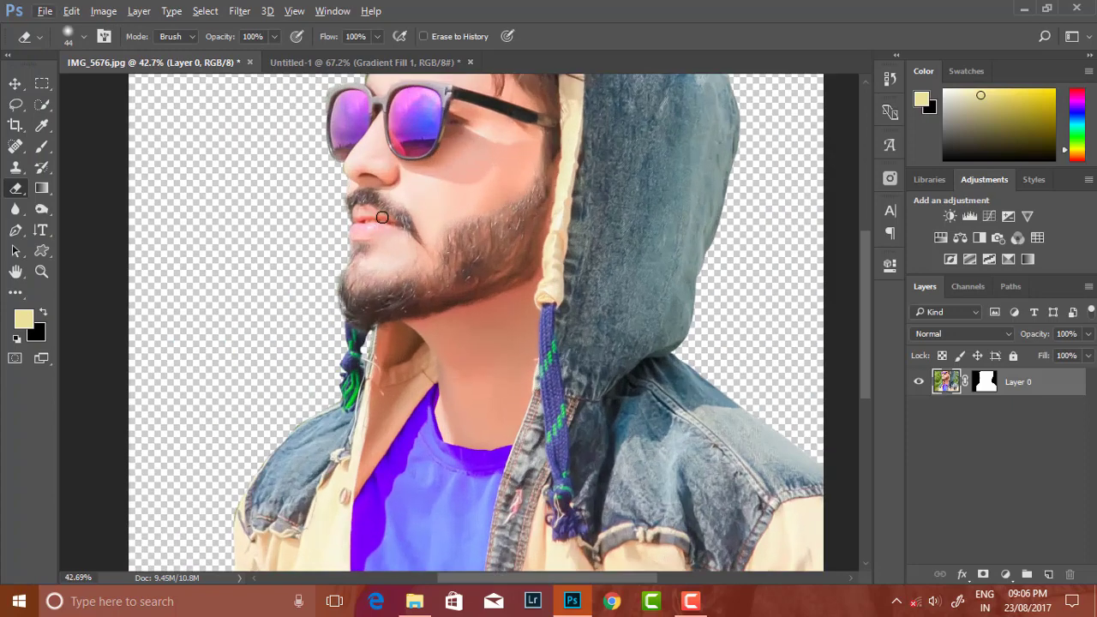
right_click(983, 388)
click(926, 420)
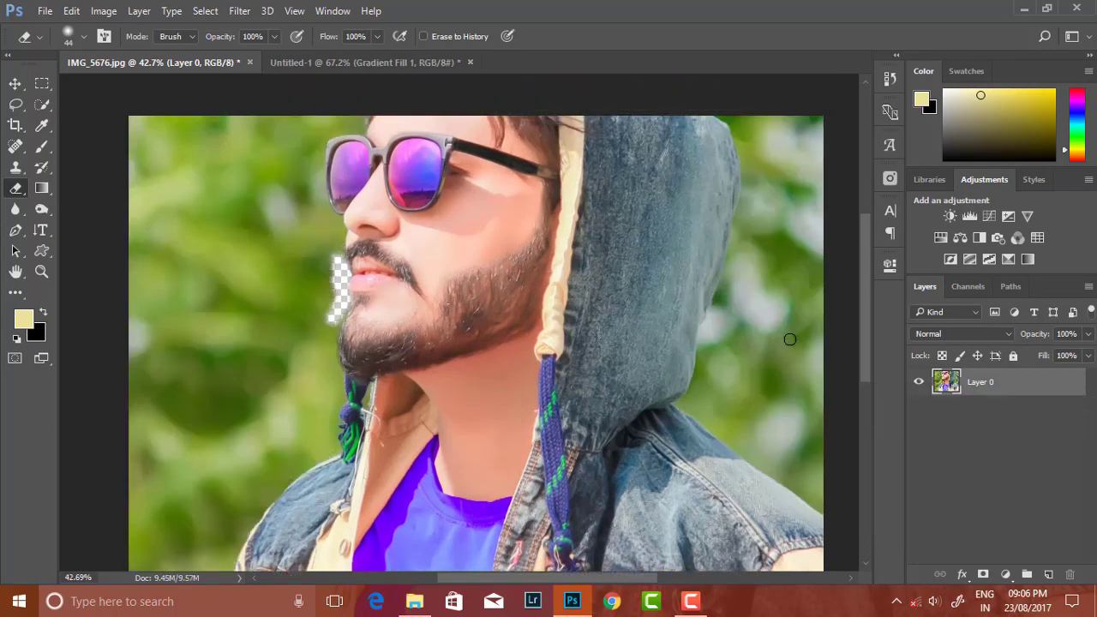
key(ctrl+z)
right_click(992, 386)
click(952, 439)
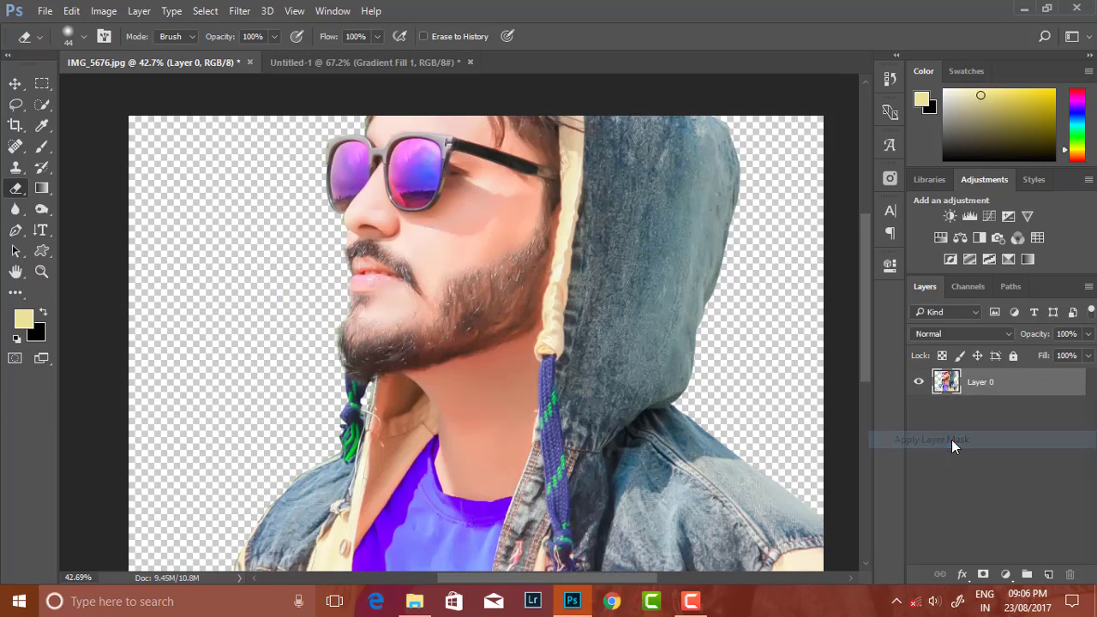
Set the Eraser brush size to 18 px
scroll(330, 265, up, 2)
scroll(330, 265, up, 3)
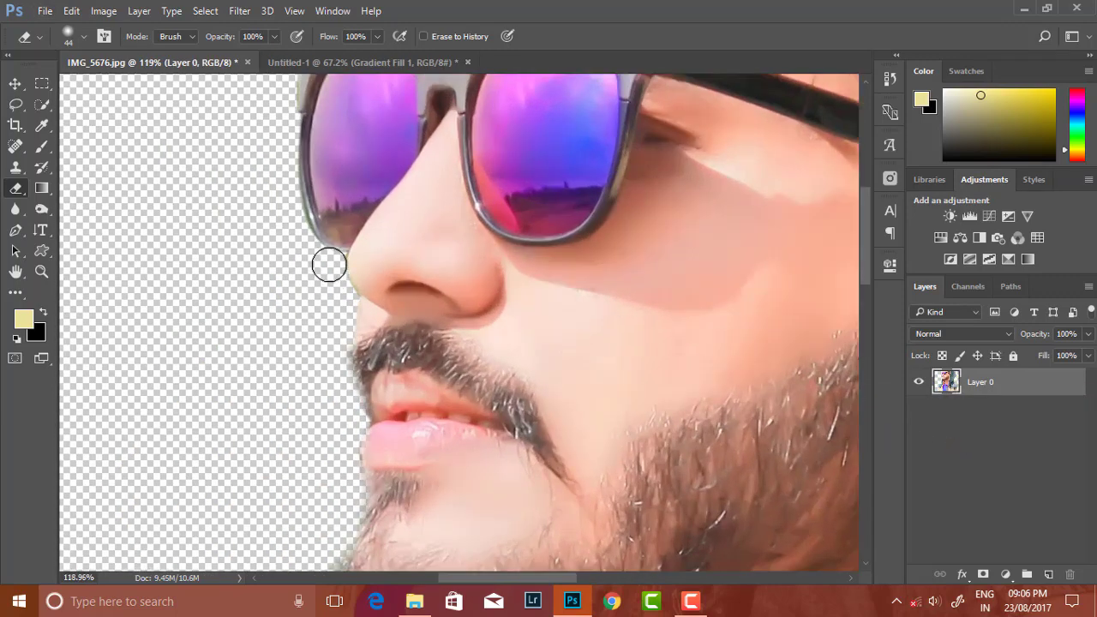
scroll(335, 297, up, 2)
right_click(375, 277)
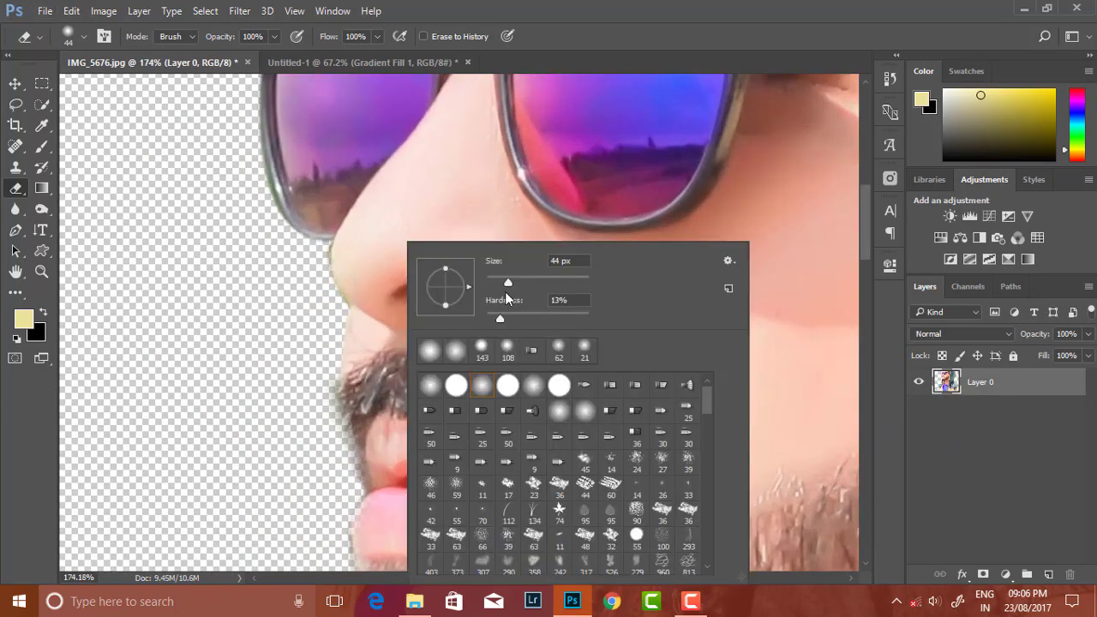
drag(507, 283, 498, 284)
click(319, 249)
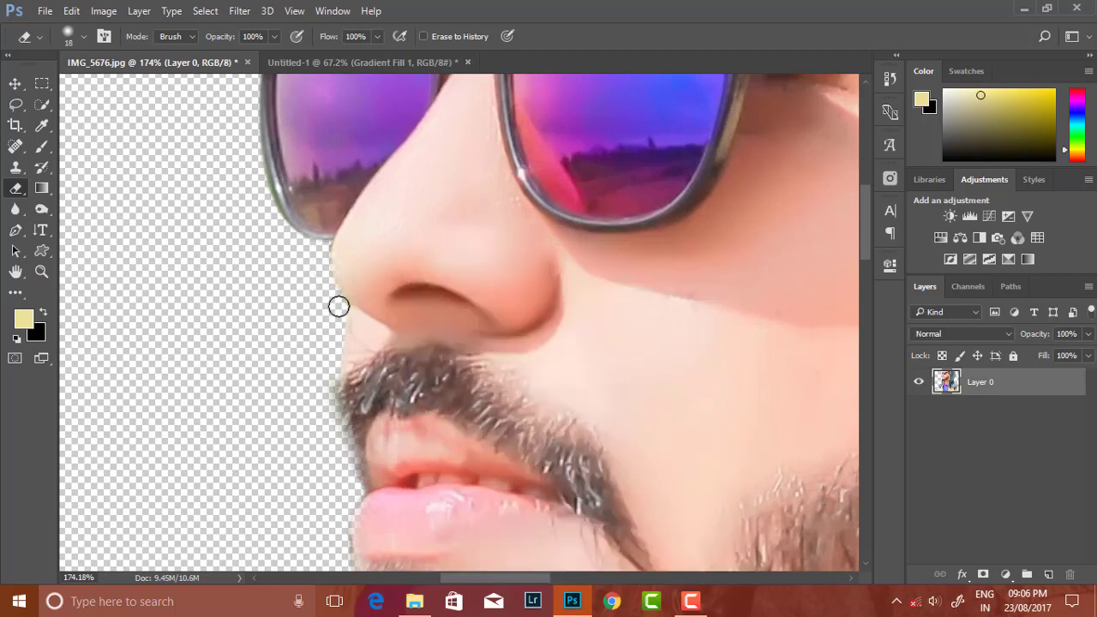
scroll(339, 306, down, 4)
scroll(360, 300, down, 5)
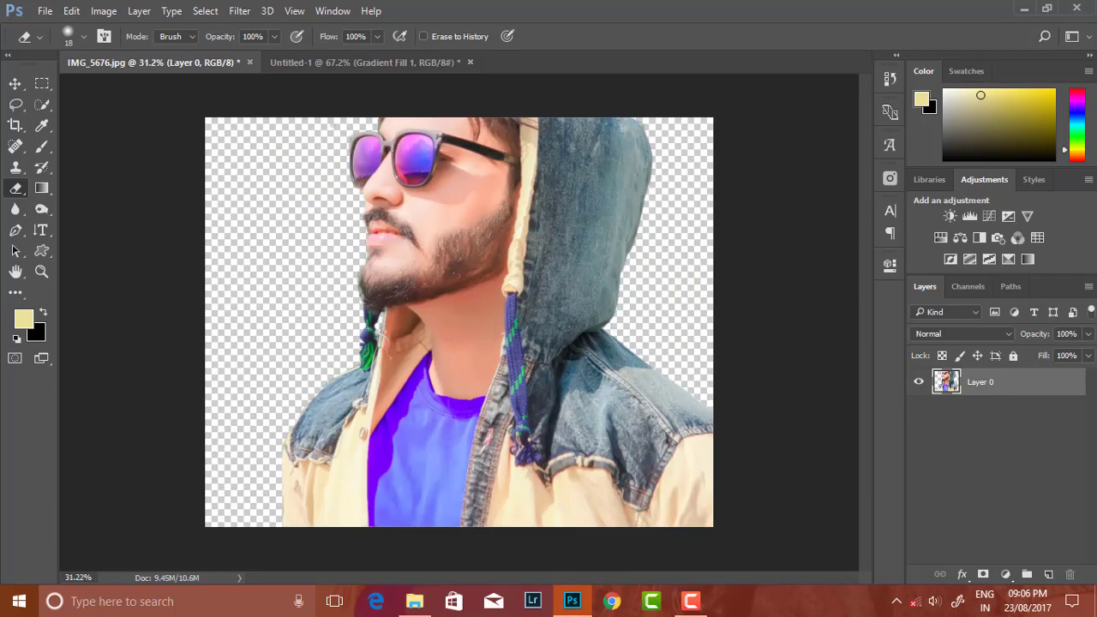
click(15, 83)
Place the cut-out man in Untitled-1, scaled to about 47% on the right side
mouse_move(422, 215)
mouse_down()
mouse_move(389, 64)
mouse_move(445, 226)
mouse_up()
drag(583, 446, 453, 326)
drag(421, 282, 456, 320)
key(ctrl+0)
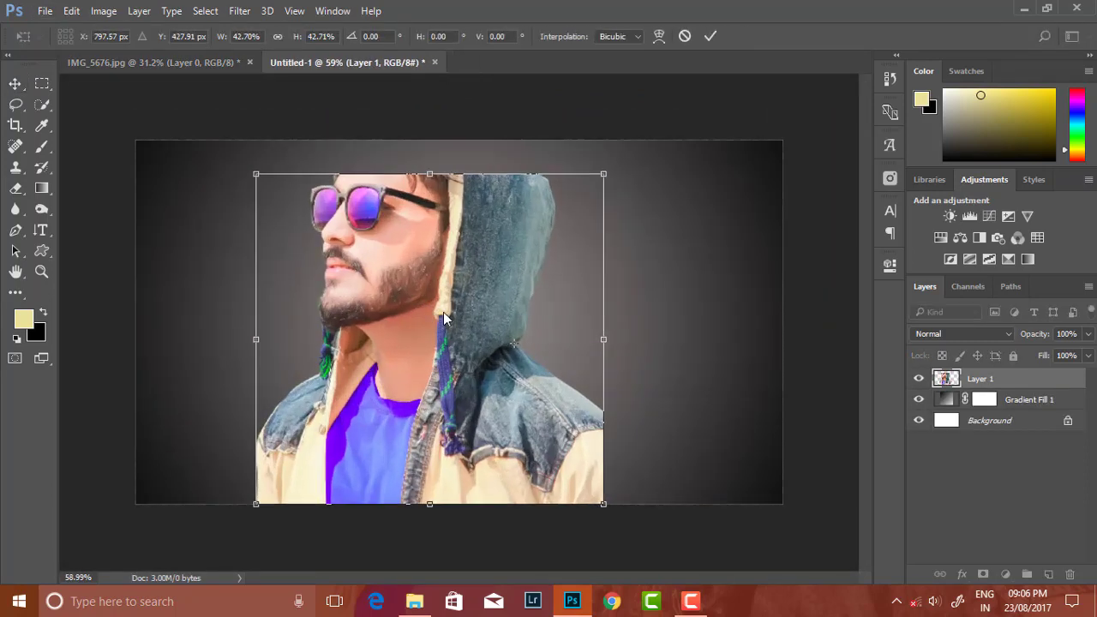
drag(608, 174, 642, 141)
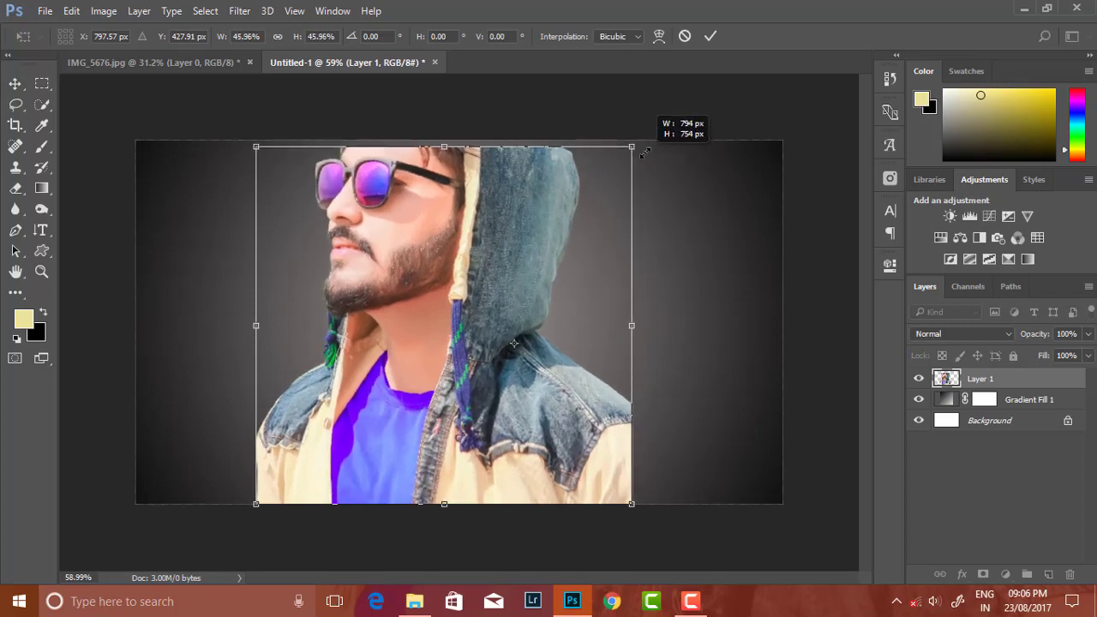
drag(527, 221, 624, 215)
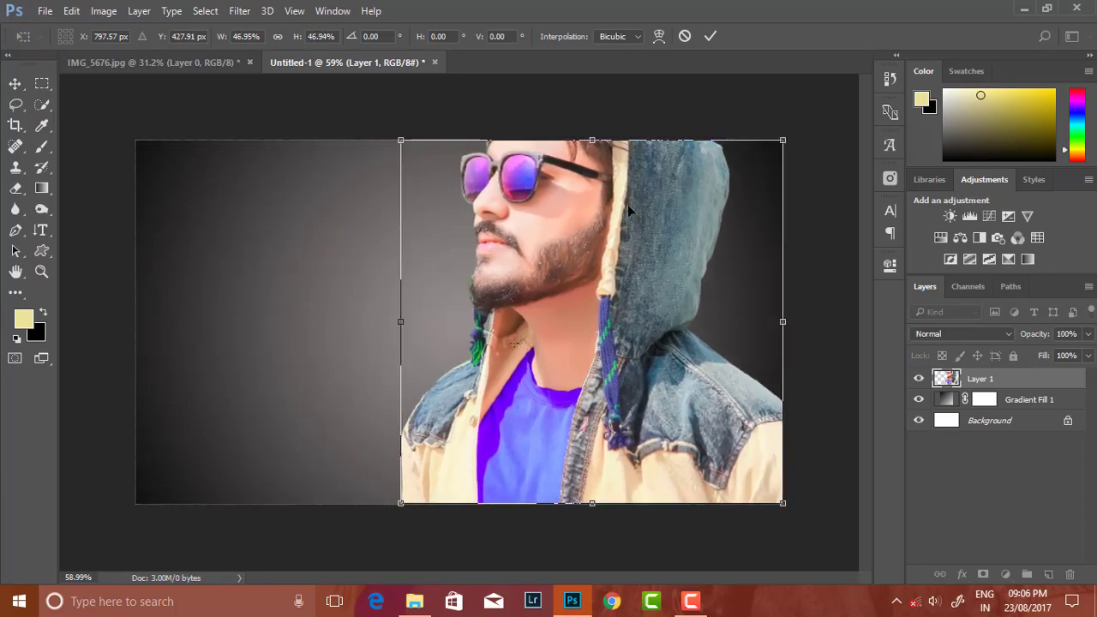
key(Return)
click(738, 119)
scroll(643, 197, up, 1)
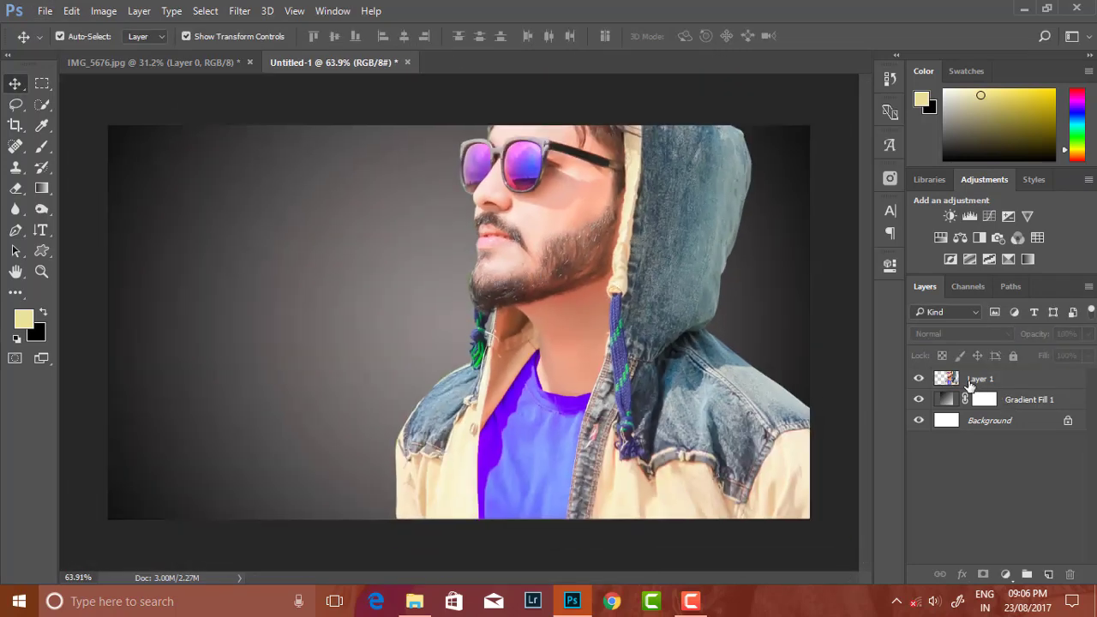
click(983, 383)
Apply Camera Raw Filter to the man's layer: Shadows -100, Blacks -39, Clarity +18
click(241, 11)
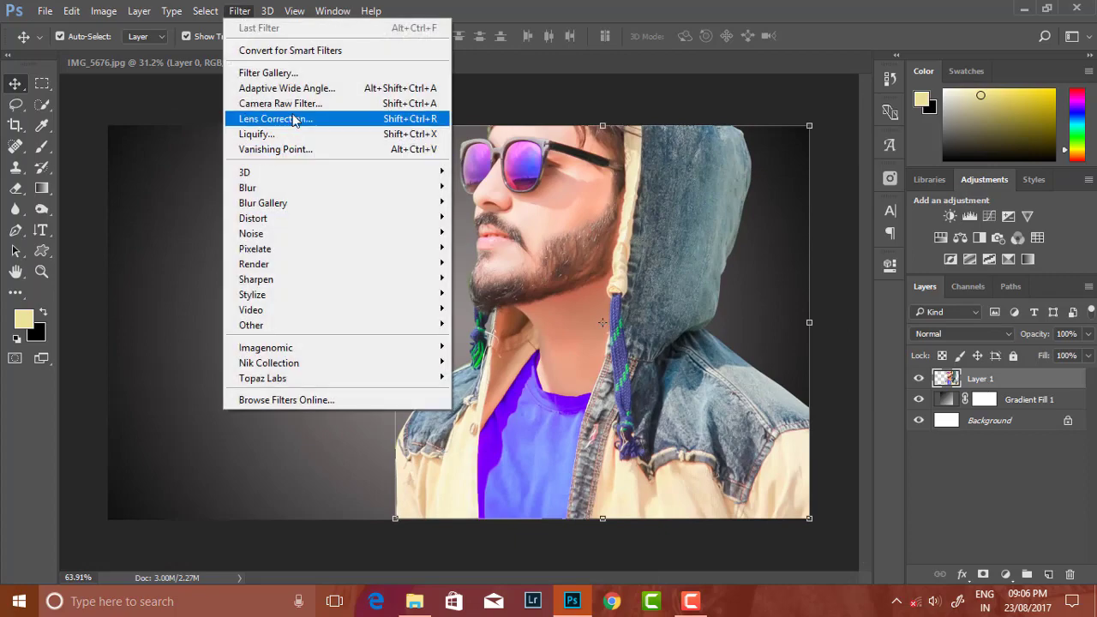
click(386, 117)
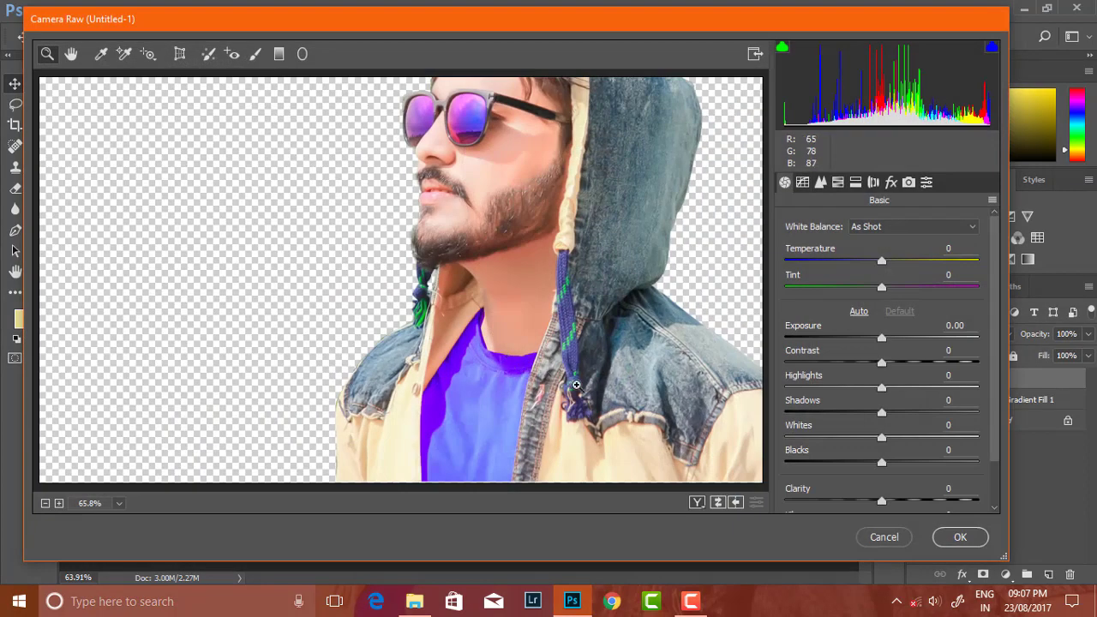
drag(881, 413, 786, 413)
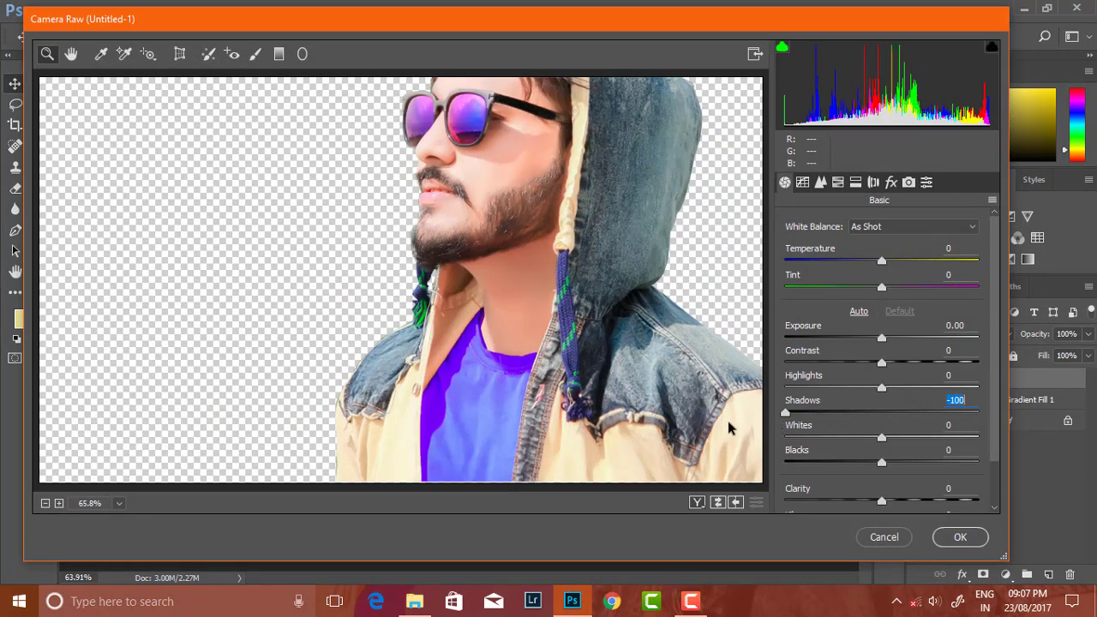
mouse_move(881, 463)
mouse_down()
mouse_move(807, 463)
mouse_move(843, 475)
mouse_up()
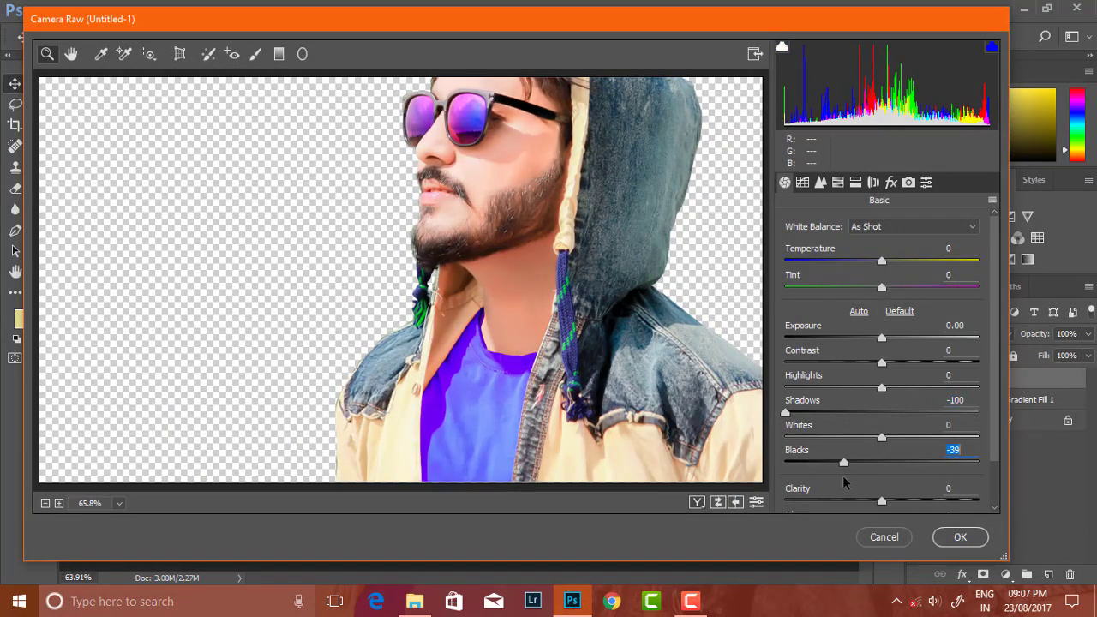
drag(914, 501, 894, 501)
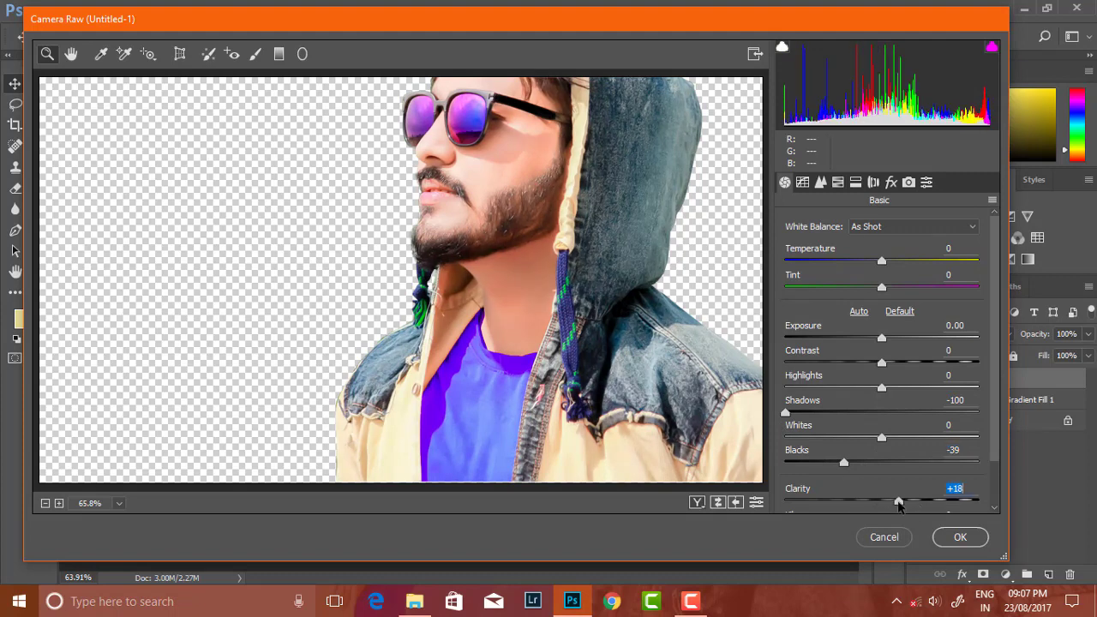
click(821, 182)
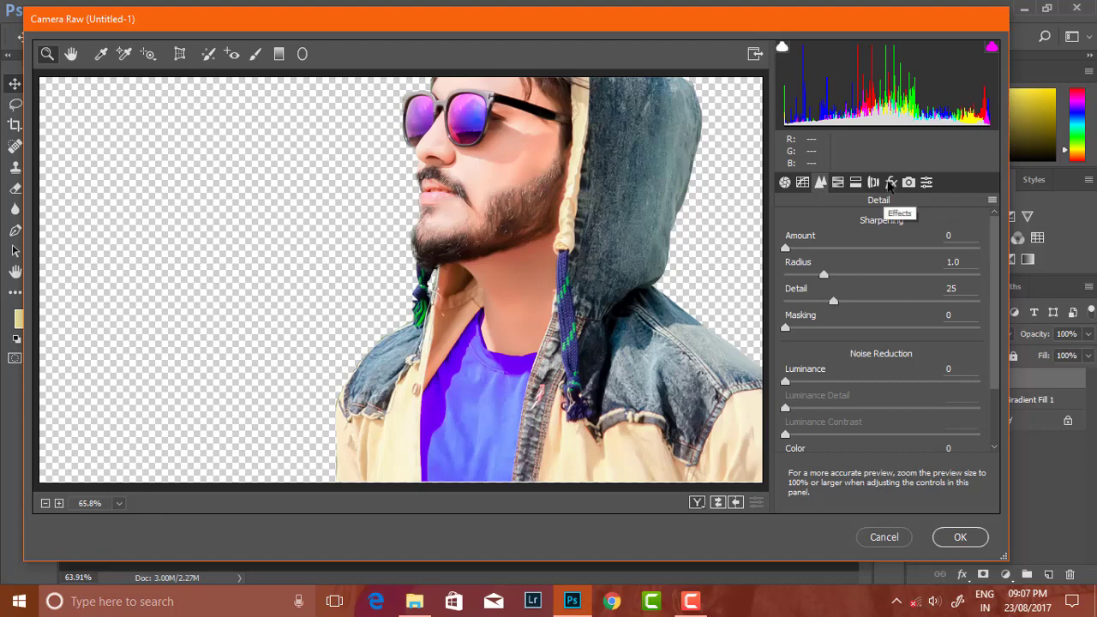
click(891, 182)
click(960, 537)
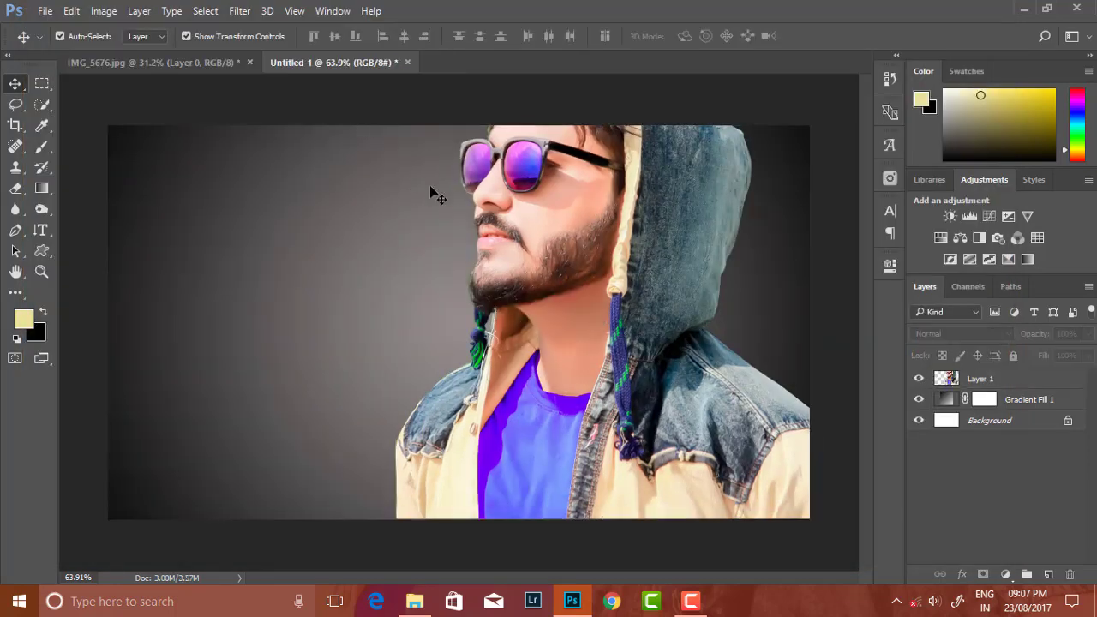
scroll(523, 276, down, 3)
scroll(351, 250, up, 2)
scroll(403, 257, up, 2)
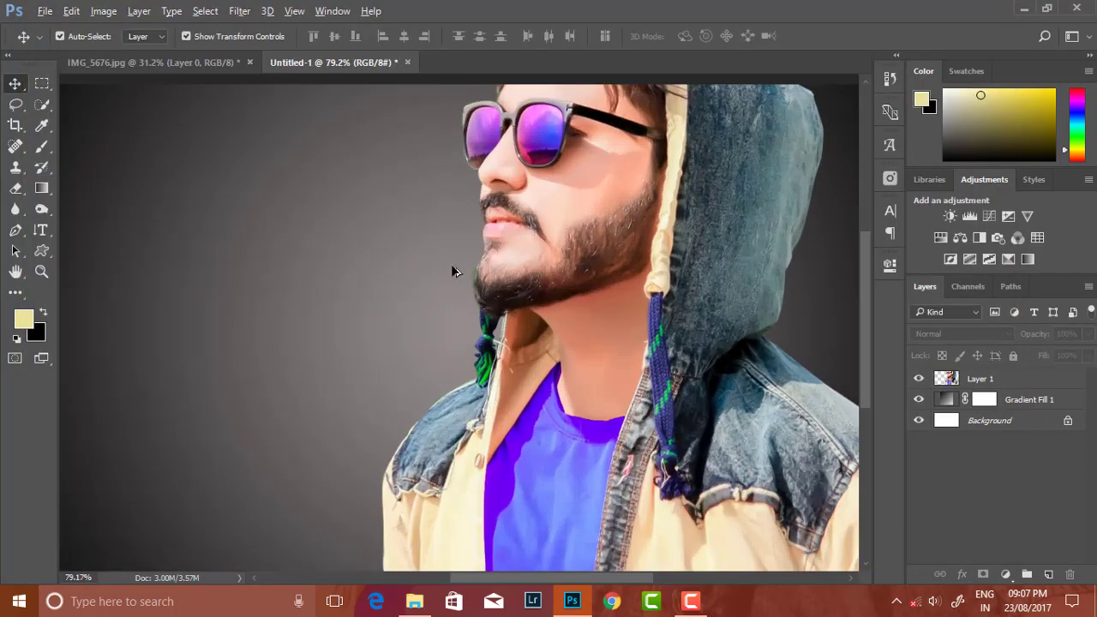
scroll(527, 283, down, 1)
Launch Silver Efex Pro 2 full screen on the portrait layer with the 000 Neutral preset
click(967, 381)
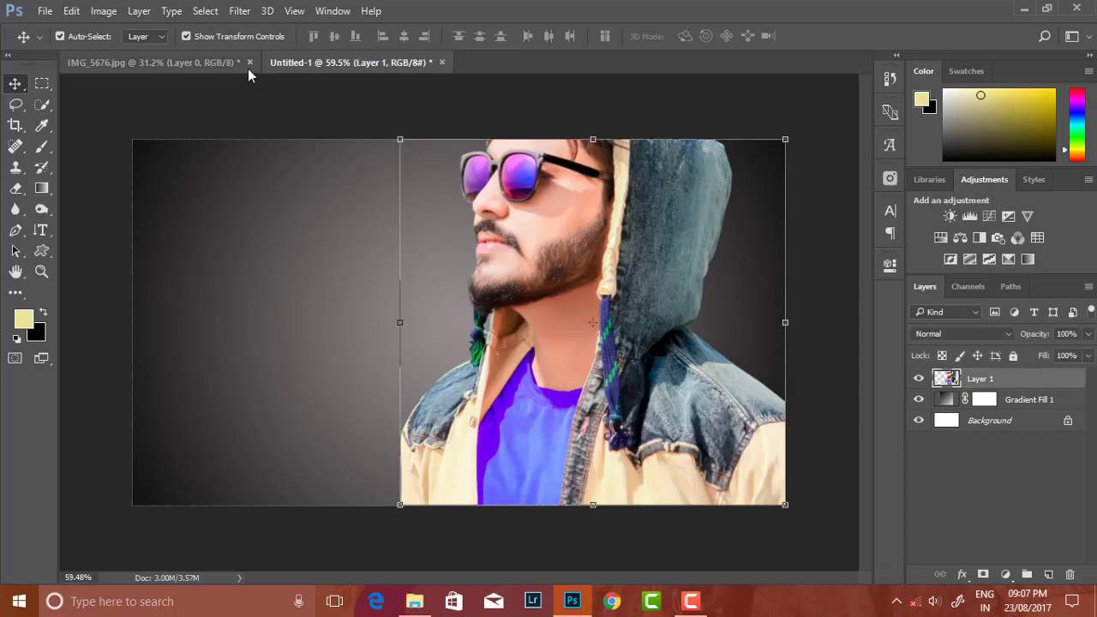
click(239, 10)
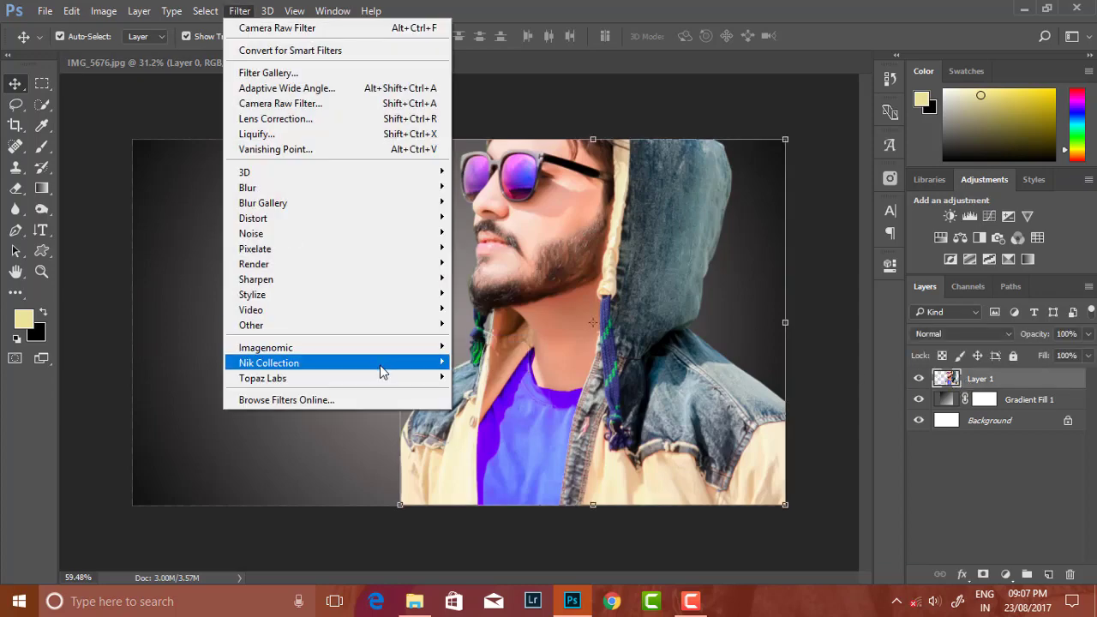
mouse_move(269, 363)
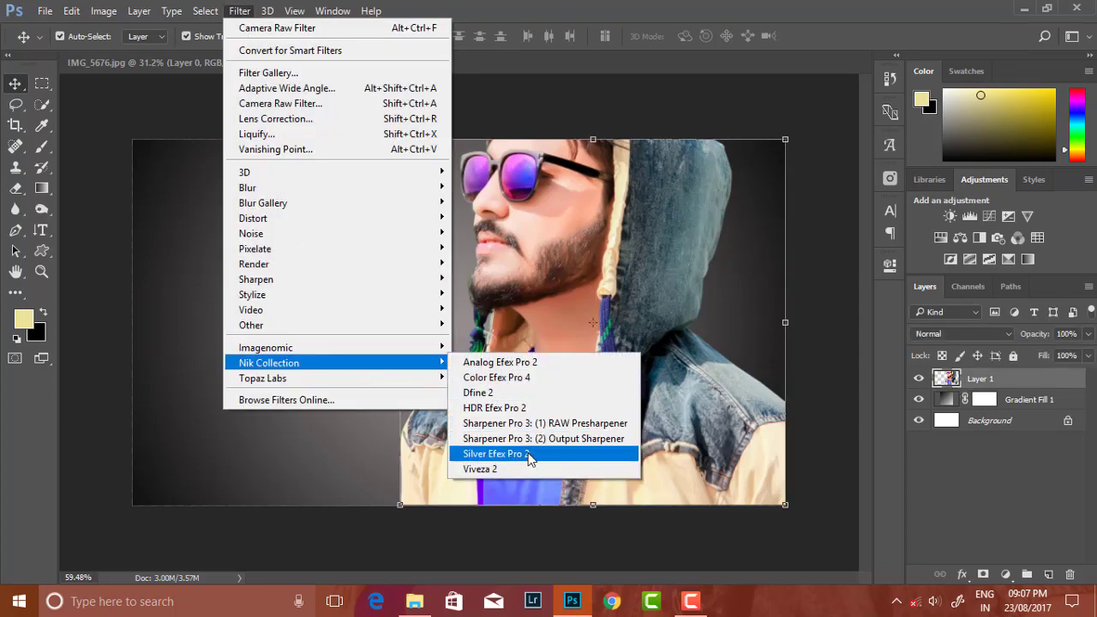
click(487, 456)
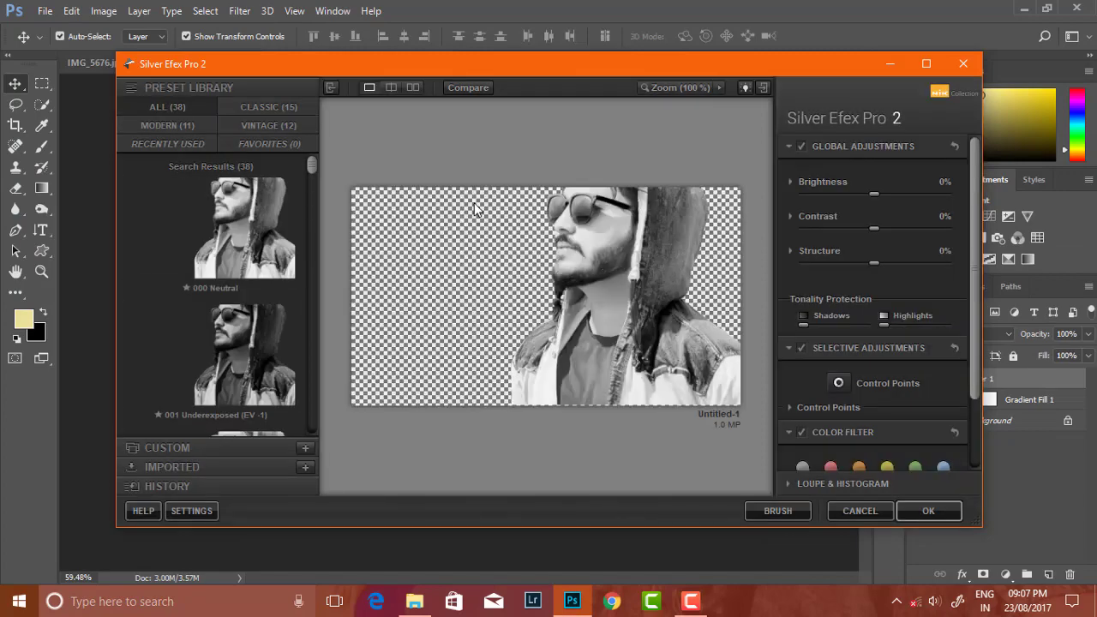
click(922, 60)
click(110, 300)
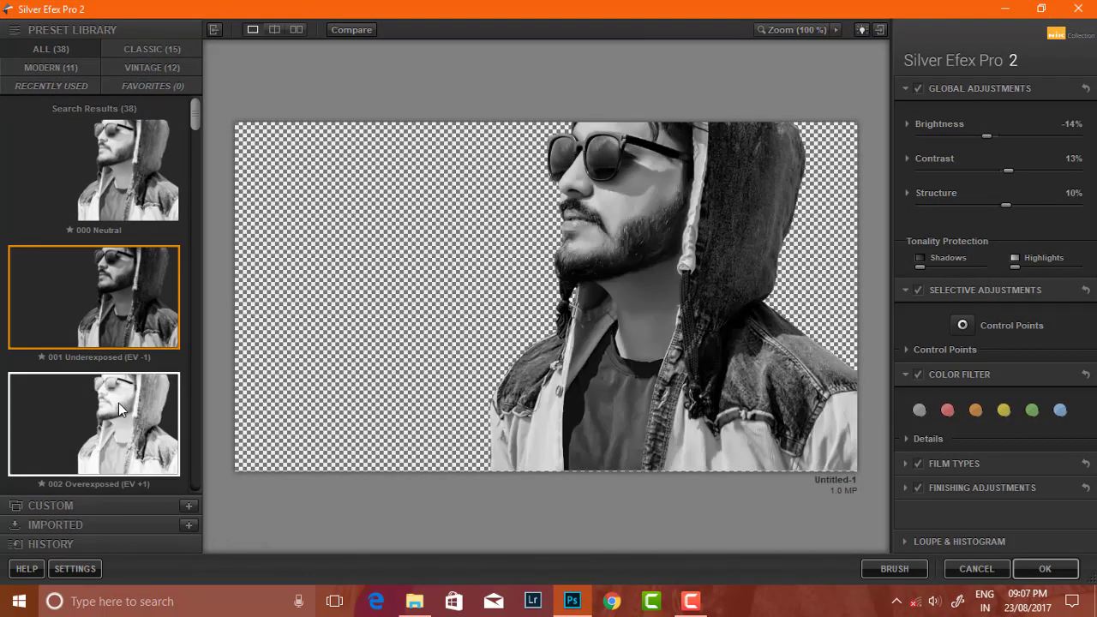
click(141, 144)
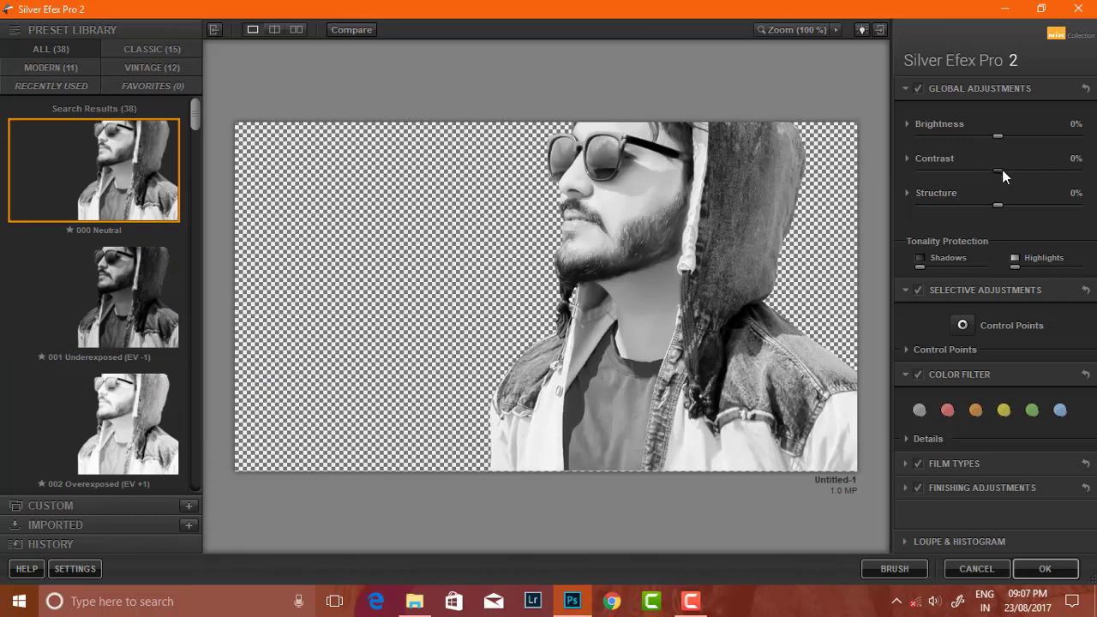
Set Brightness -13%, Contrast 27% and Structure 32%, tweak tonality protection, and apply
mouse_move(1002, 170)
mouse_down()
mouse_move(1029, 174)
mouse_move(1018, 174)
mouse_move(1024, 206)
mouse_up()
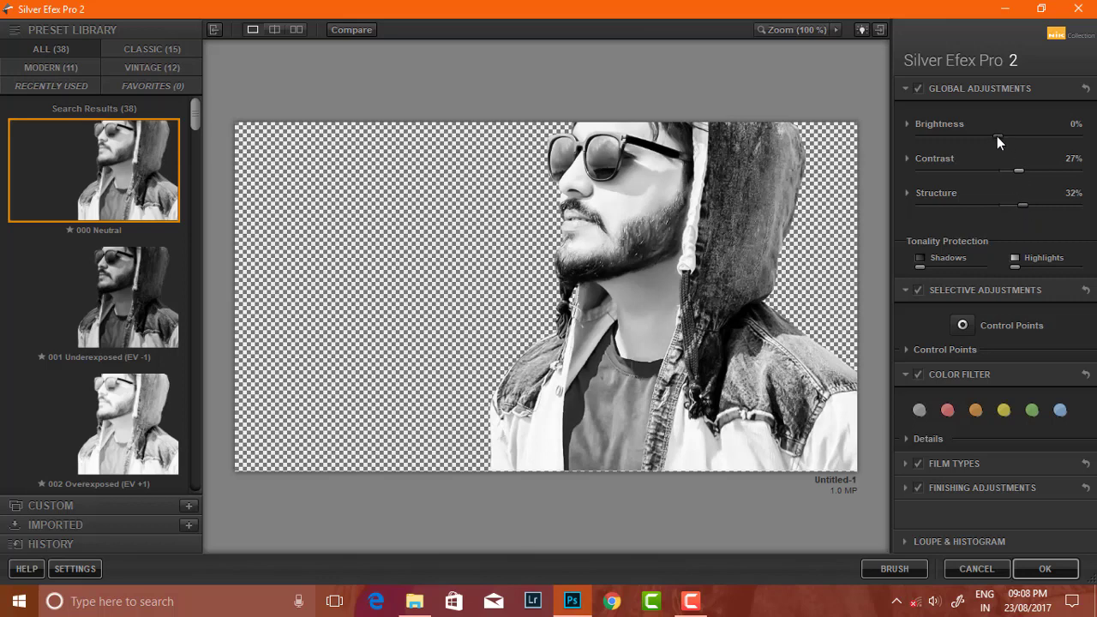
drag(997, 137, 988, 138)
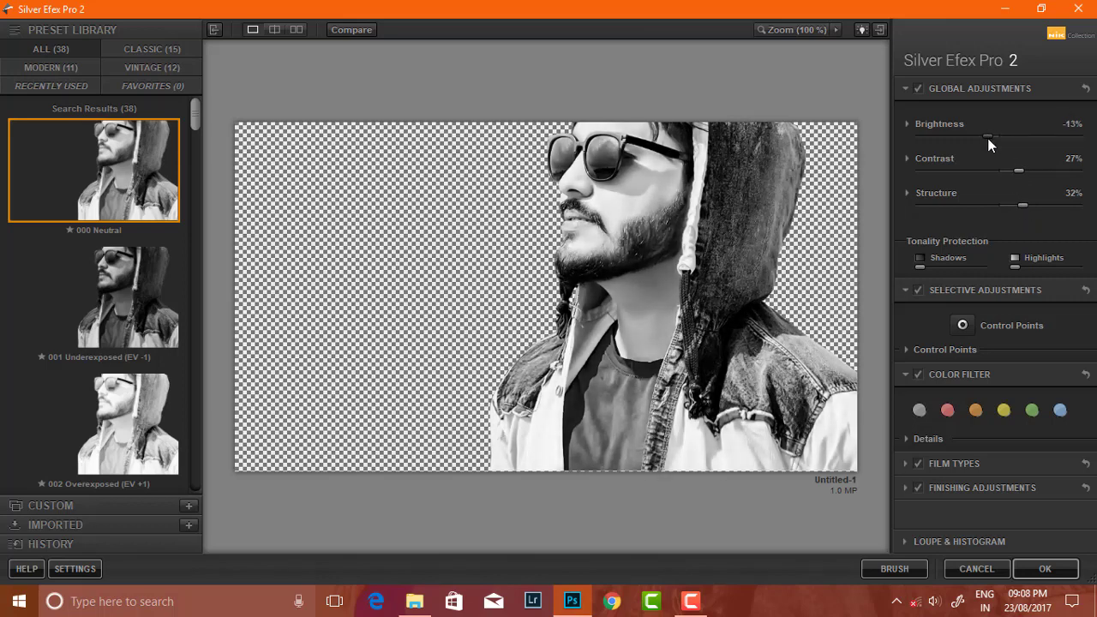
drag(944, 265, 921, 266)
drag(1002, 268, 1032, 268)
scroll(137, 392, down, 1)
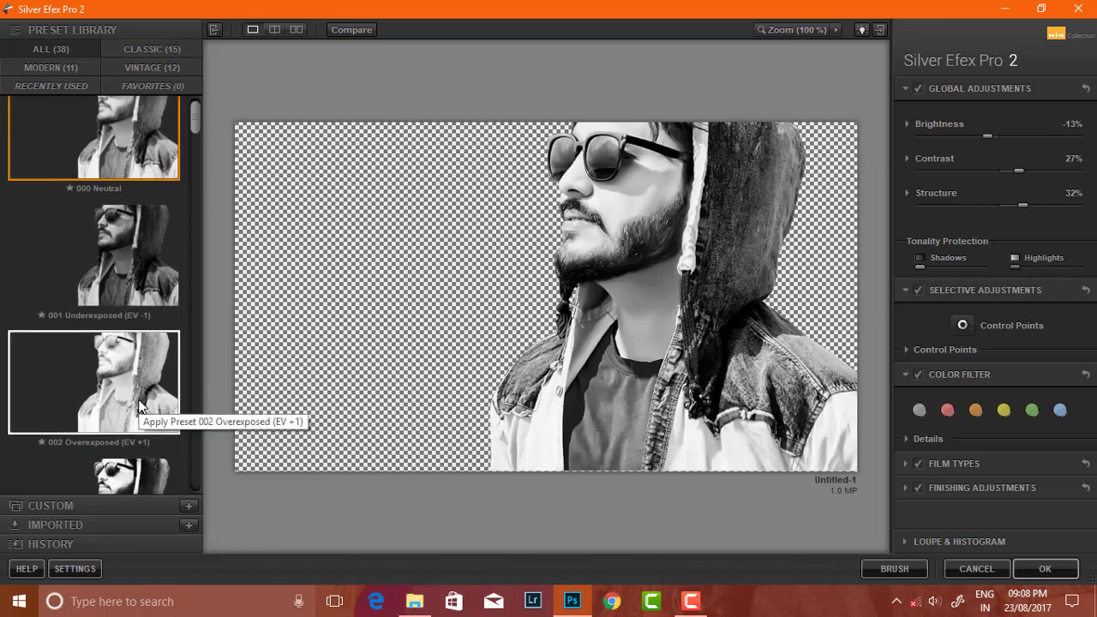
scroll(141, 399, down, 2)
scroll(150, 407, down, 2)
scroll(159, 418, down, 3)
scroll(159, 415, down, 2)
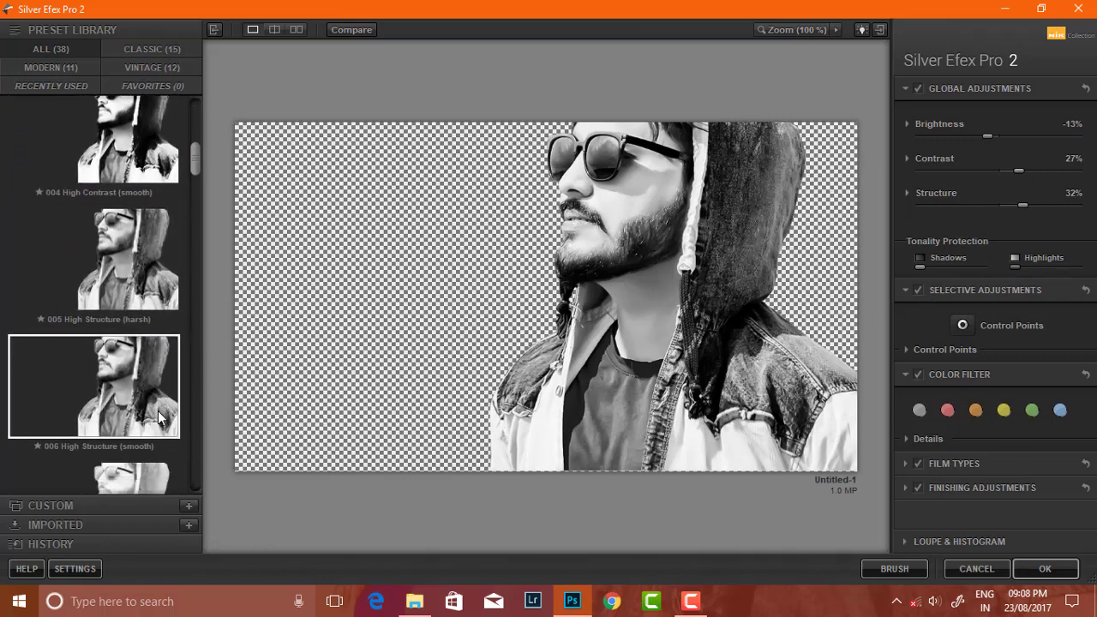
scroll(158, 412, down, 2)
scroll(159, 415, down, 2)
scroll(171, 343, down, 2)
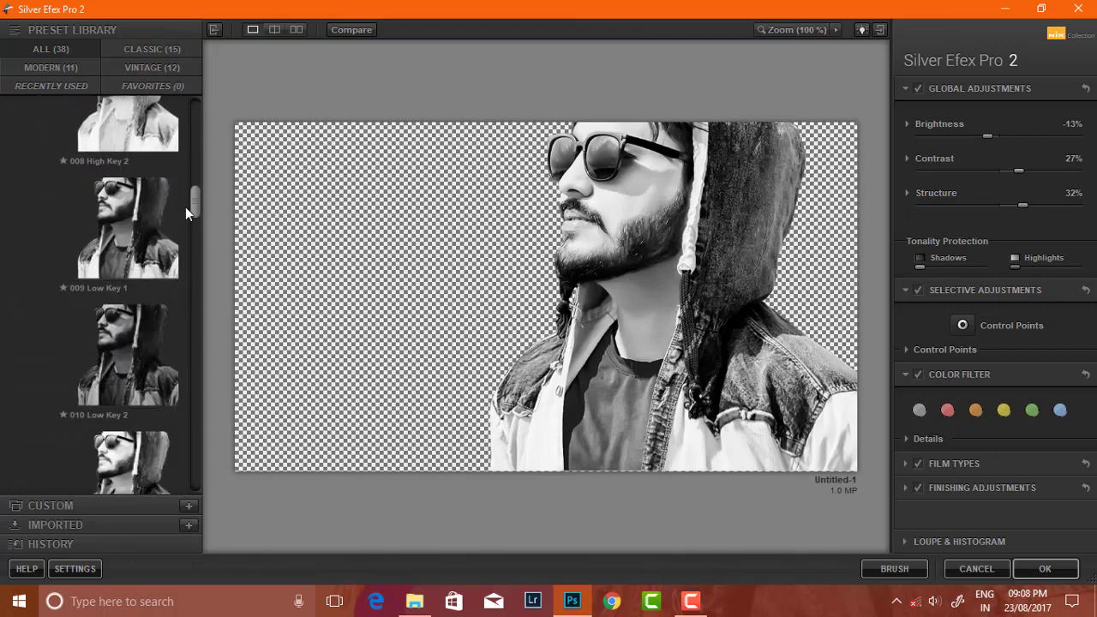
scroll(194, 207, down, 1)
click(1046, 569)
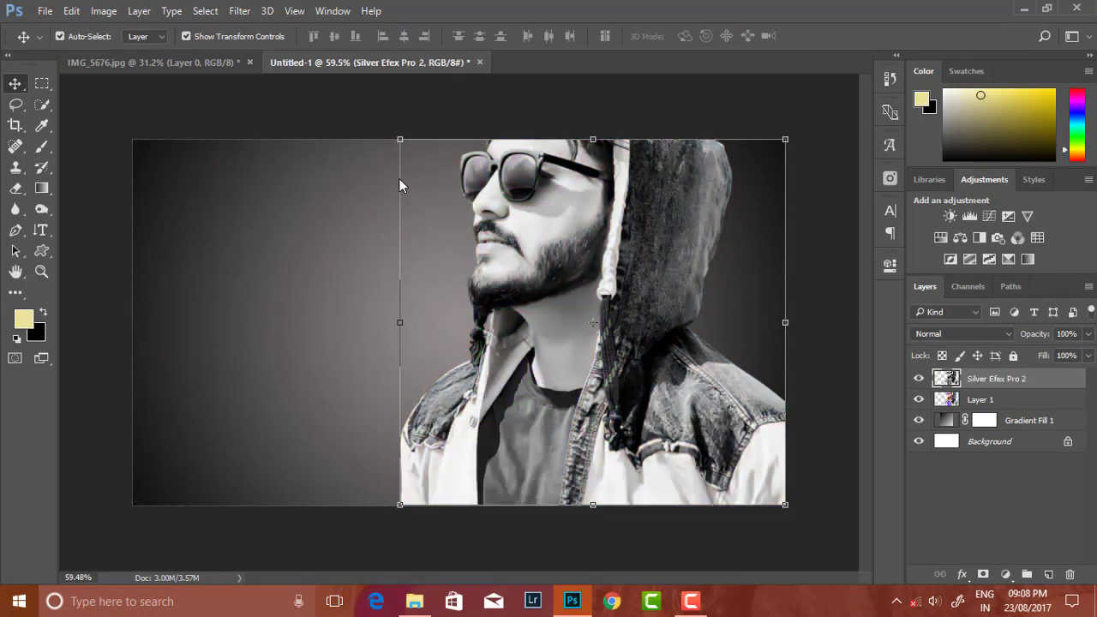
Toggle the Silver Efex Pro 2 layer to compare the portrait with and without the conversion
scroll(447, 258, down, 2)
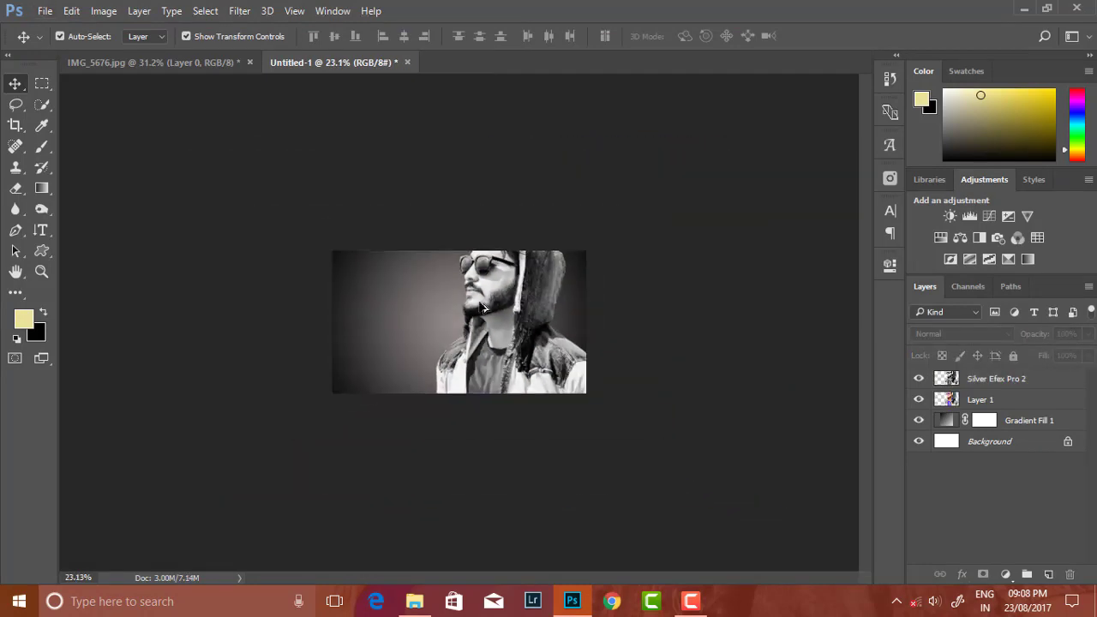
scroll(485, 319, up, 3)
scroll(488, 314, down, 2)
scroll(494, 314, up, 1)
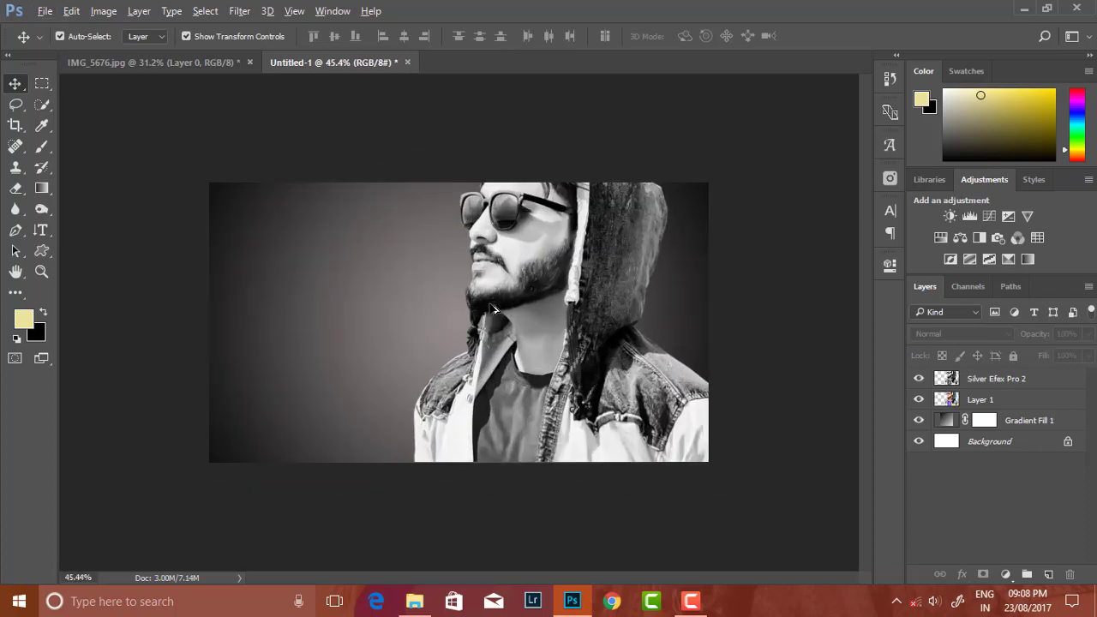
scroll(506, 300, up, 2)
scroll(624, 278, up, 1)
scroll(600, 283, down, 2)
scroll(557, 284, down, 1)
scroll(509, 286, up, 1)
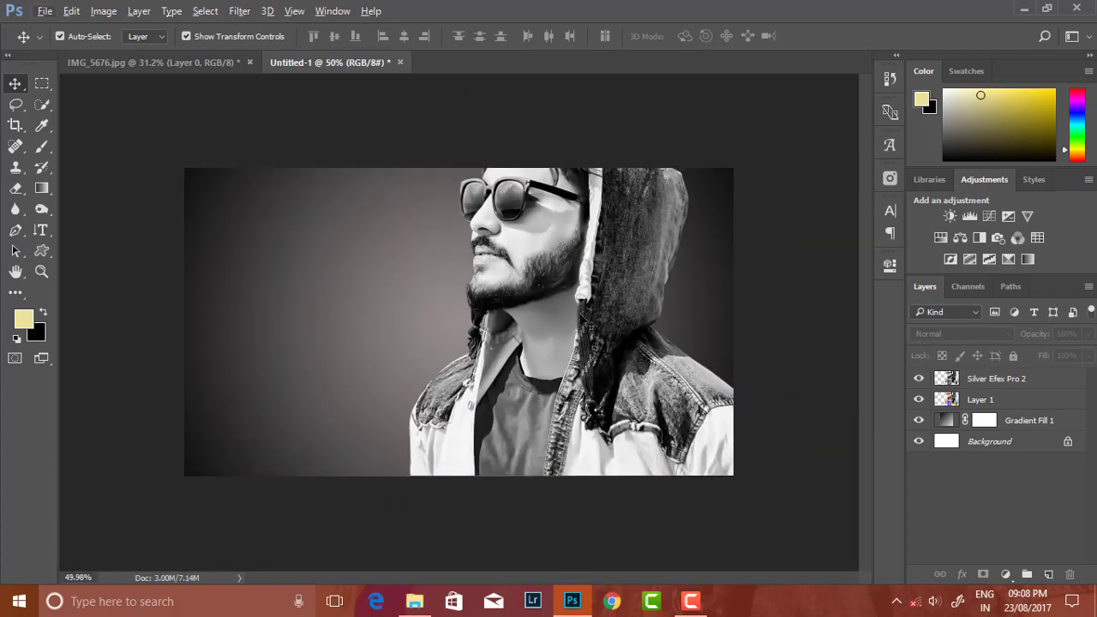
double_click(919, 378)
click(919, 378)
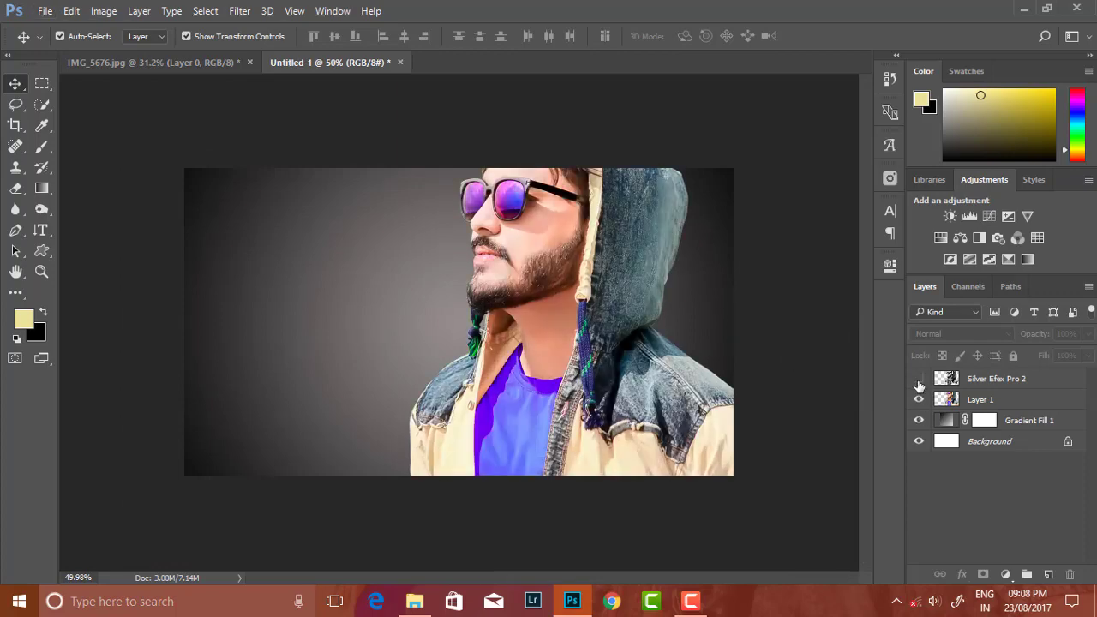
click(919, 378)
scroll(614, 277, up, 2)
scroll(614, 276, down, 1)
scroll(614, 276, up, 2)
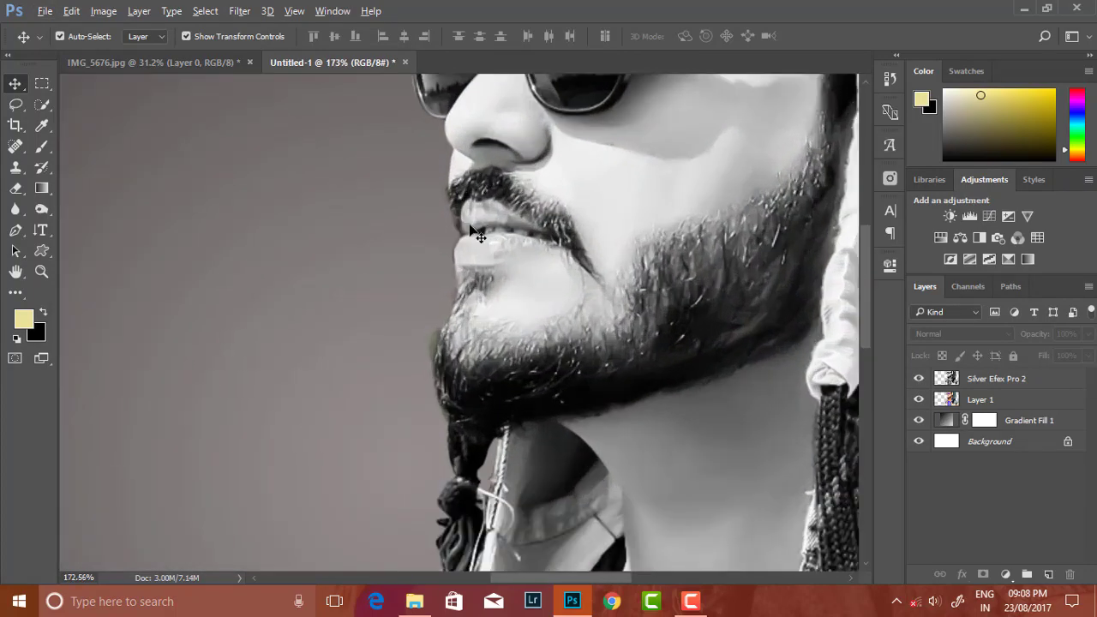
scroll(614, 277, down, 3)
click(965, 381)
double_click(921, 380)
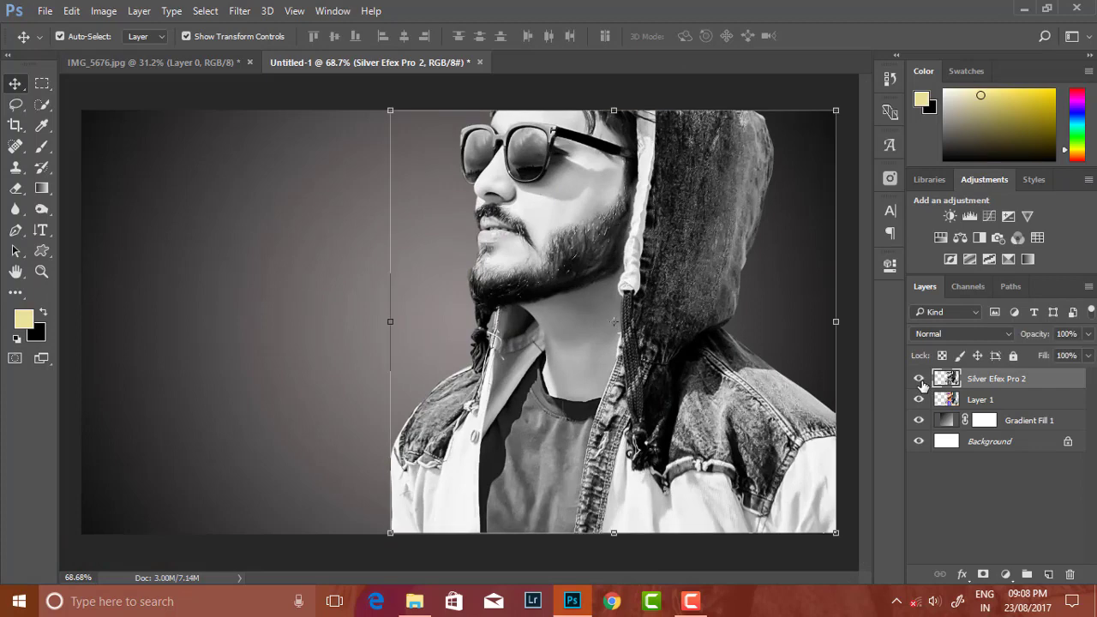
Lower the Silver Efex Pro 2 layer's opacity to 30%
click(1089, 334)
click(1035, 353)
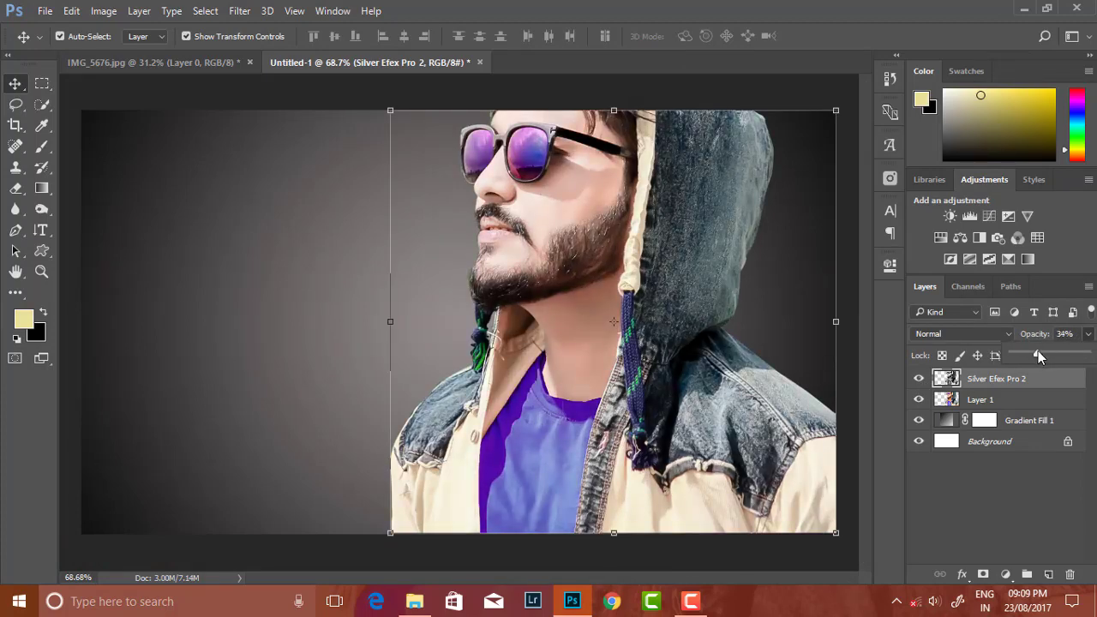
click(1028, 420)
scroll(497, 308, down, 2)
scroll(499, 311, up, 1)
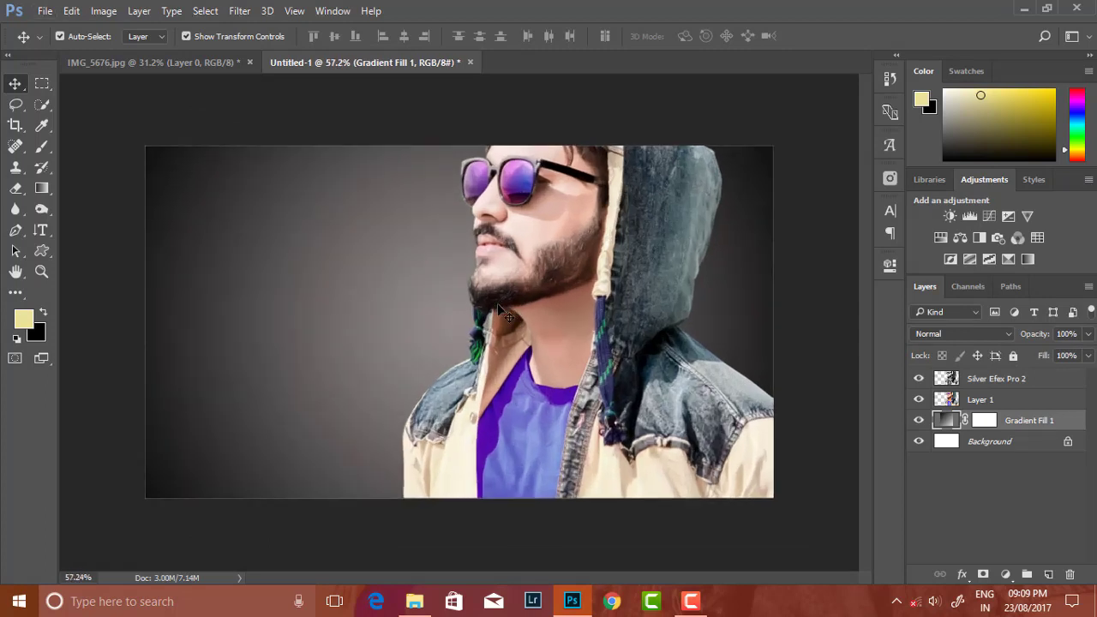
click(1014, 386)
click(1089, 333)
click(1038, 354)
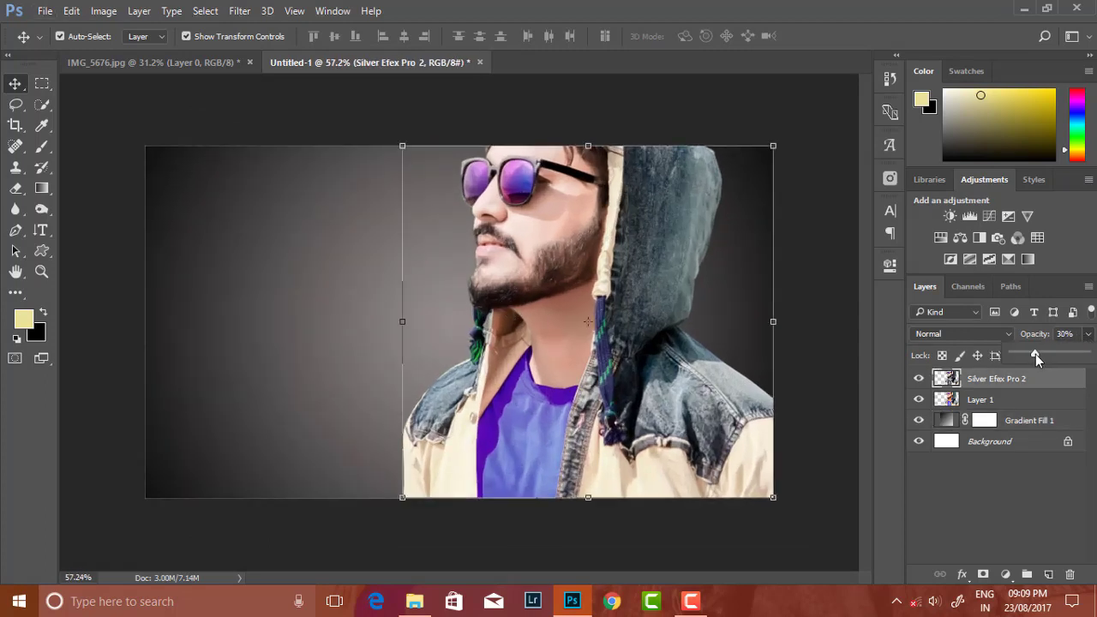
double_click(924, 380)
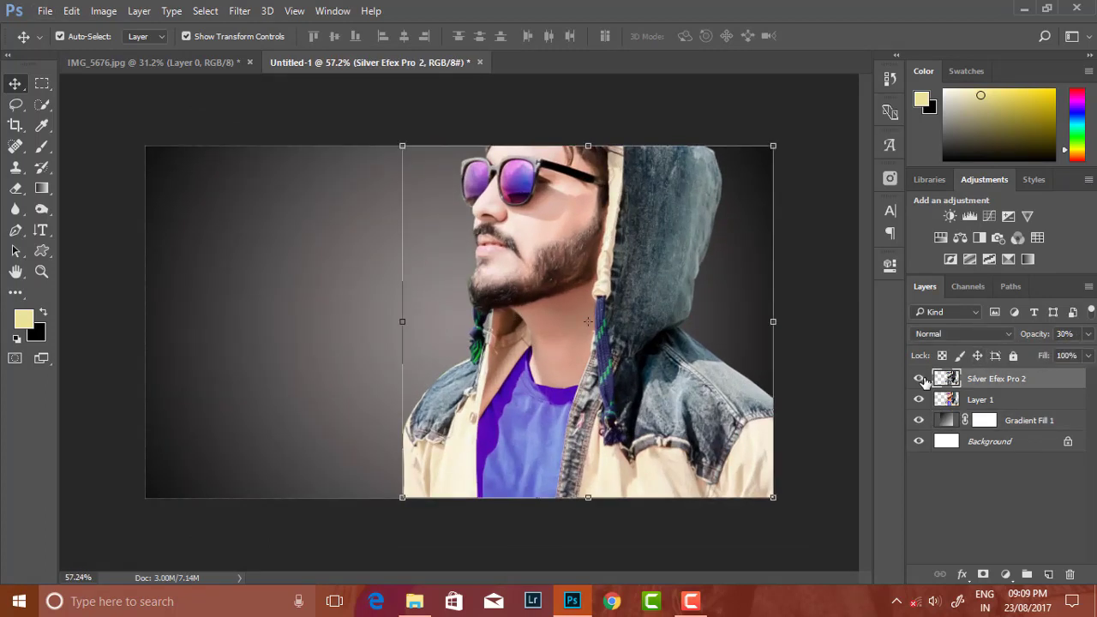
click(1089, 335)
Fit the image on screen and Merge Visible into a single Background layer
key(ctrl+alt+a)
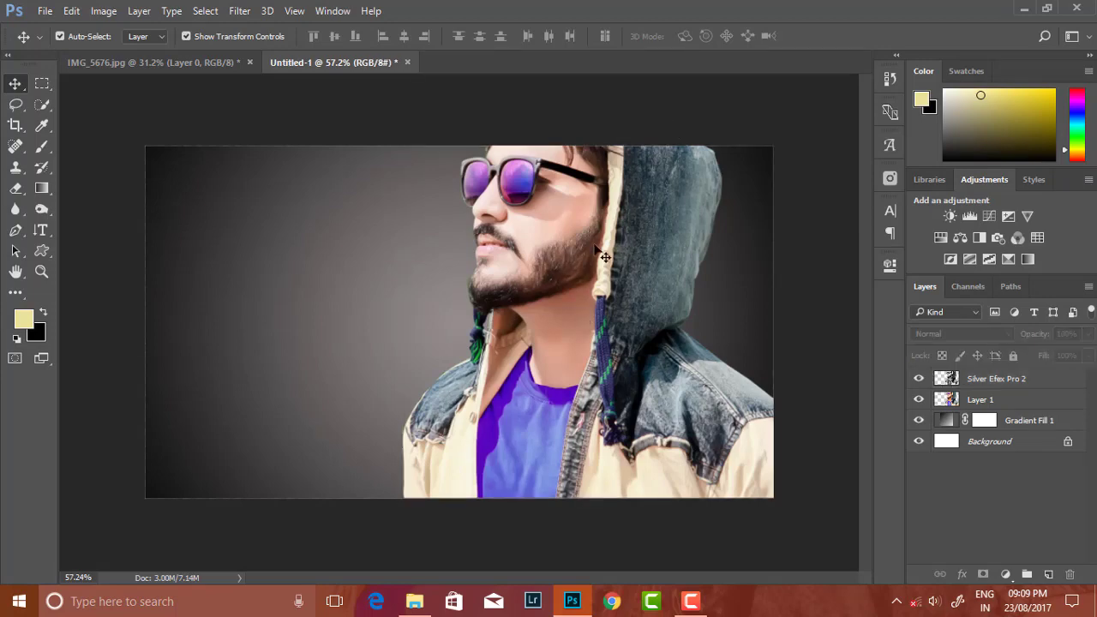
key(ctrl+0)
right_click(966, 422)
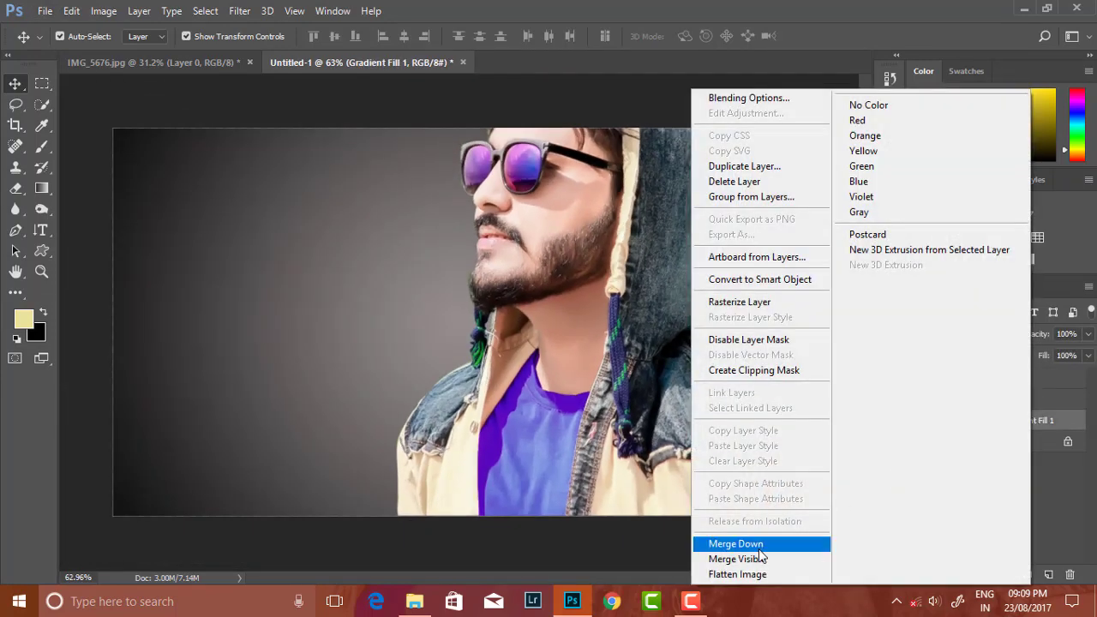
click(760, 555)
click(244, 11)
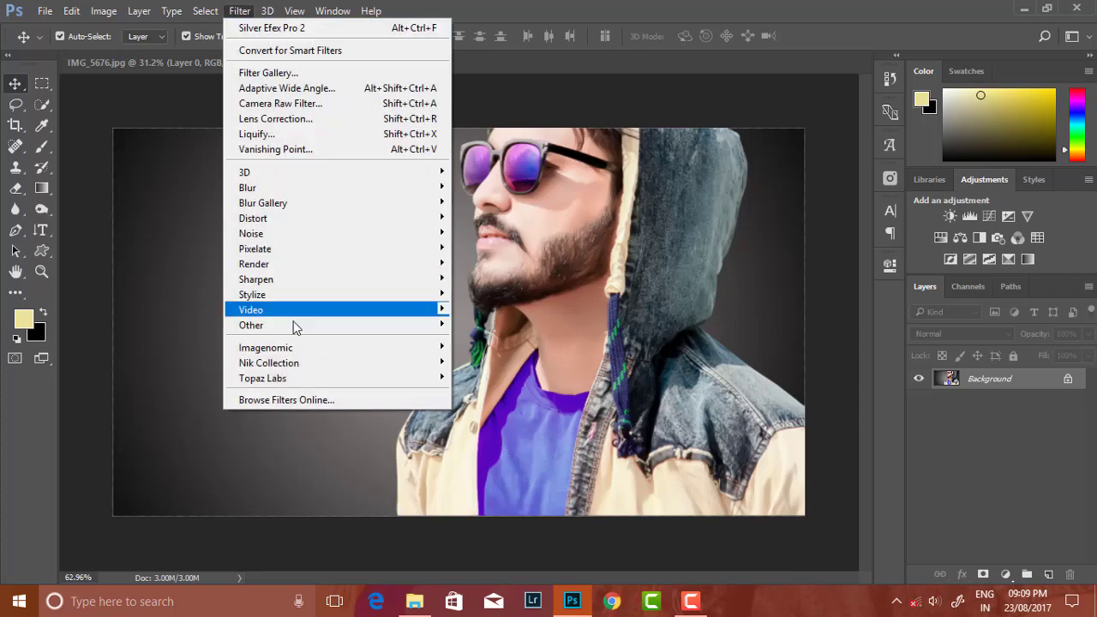
mouse_move(262, 378)
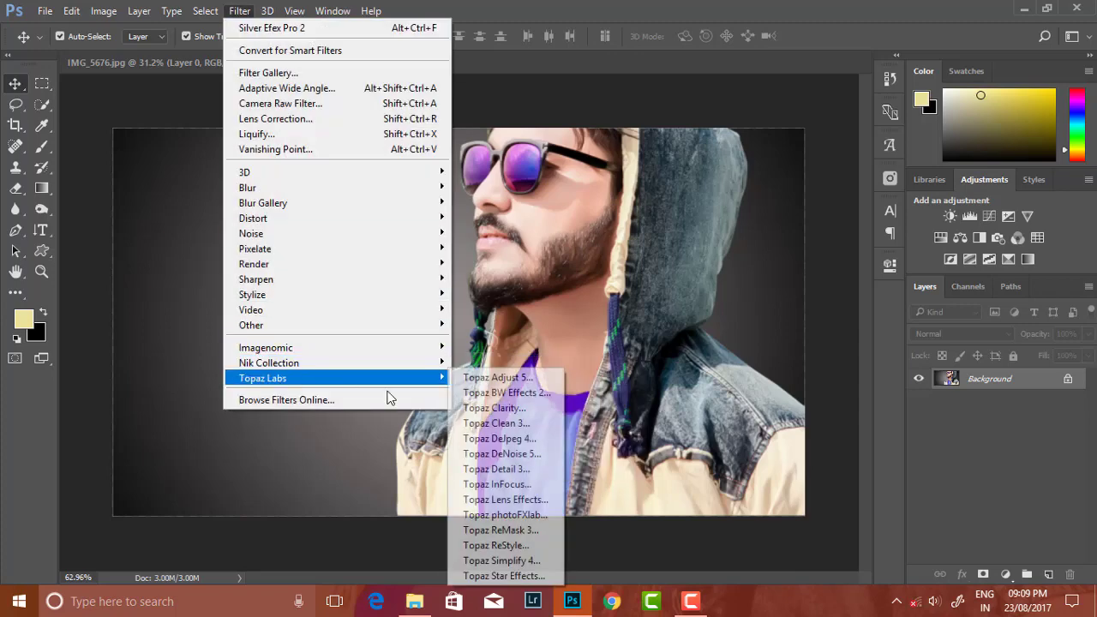
In Topaz B&W Effects, try Cerulean, Teal Dynamic, Chocolate and Dark Hazelnut presets
click(517, 396)
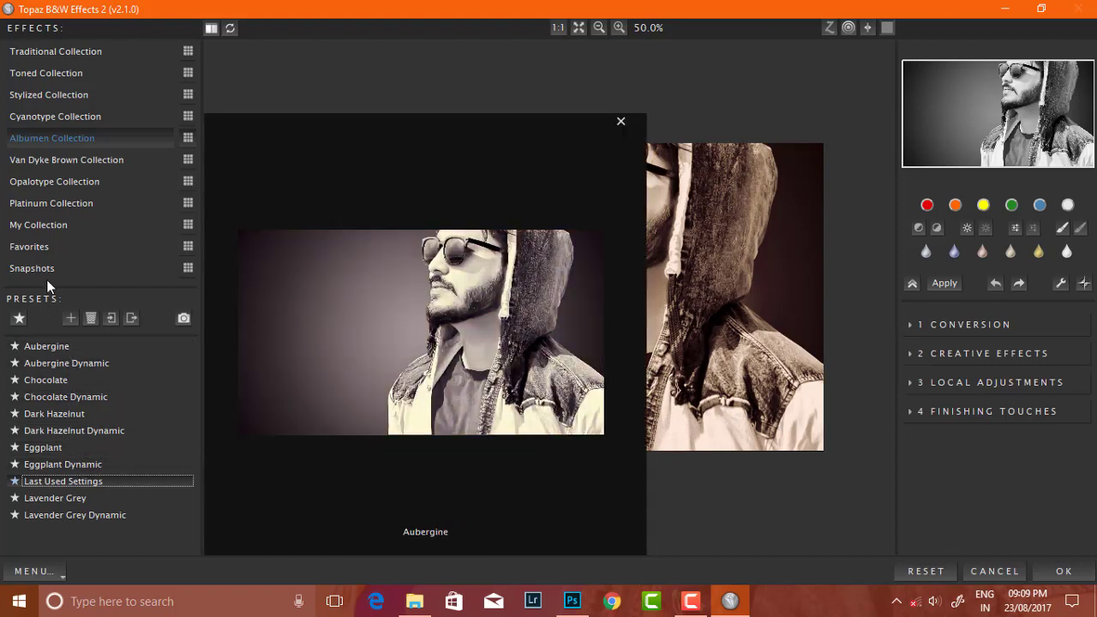
click(55, 115)
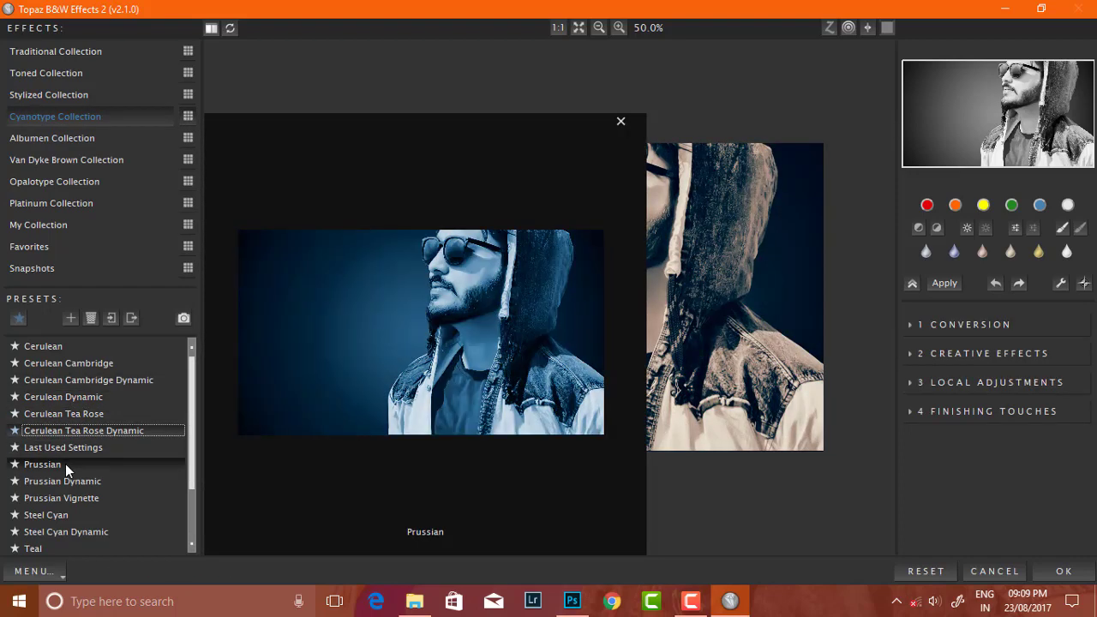
scroll(51, 514, down, 2)
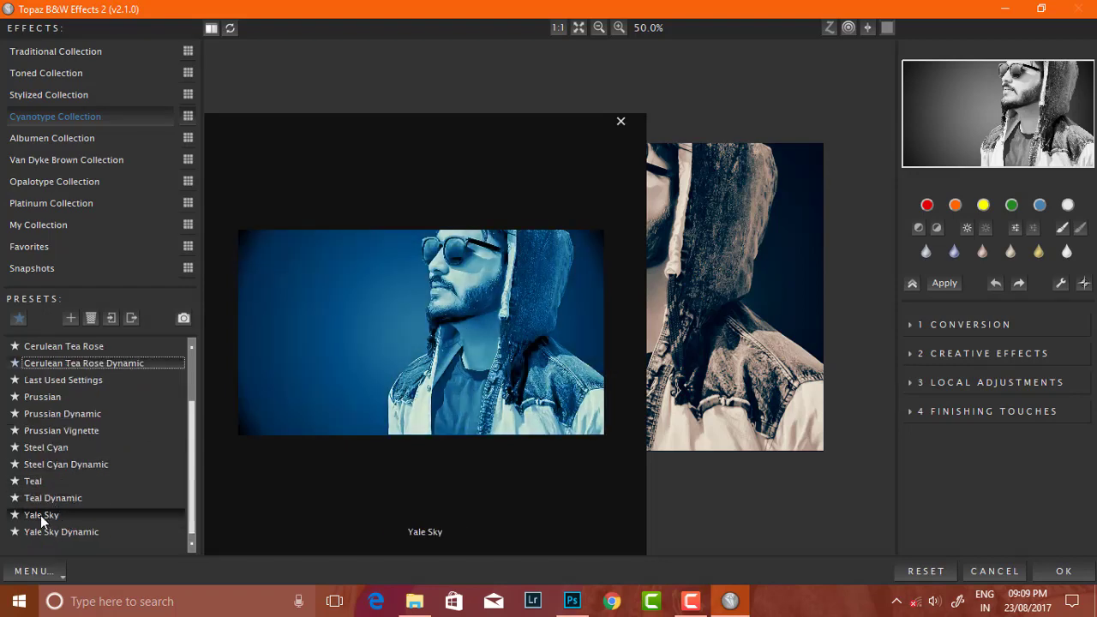
click(41, 500)
scroll(95, 385, up, 2)
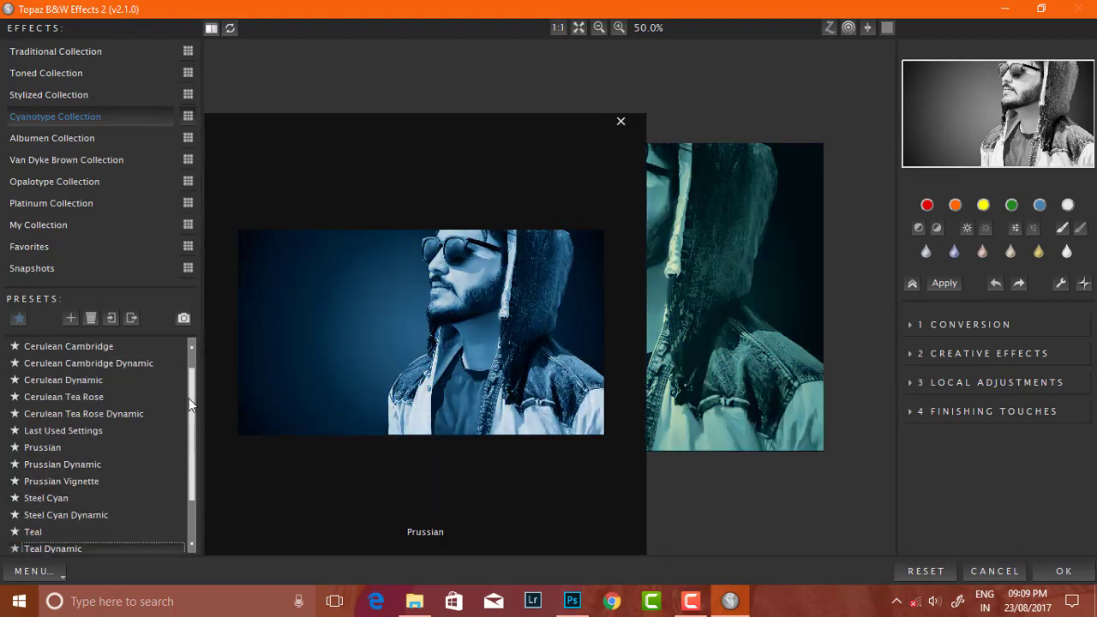
click(54, 346)
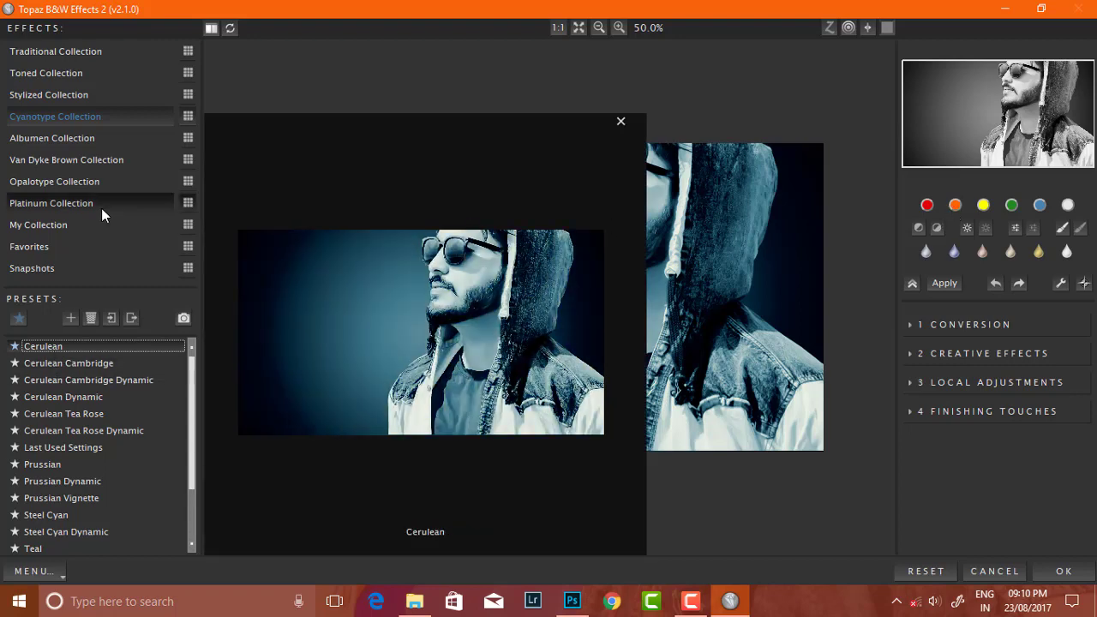
click(61, 136)
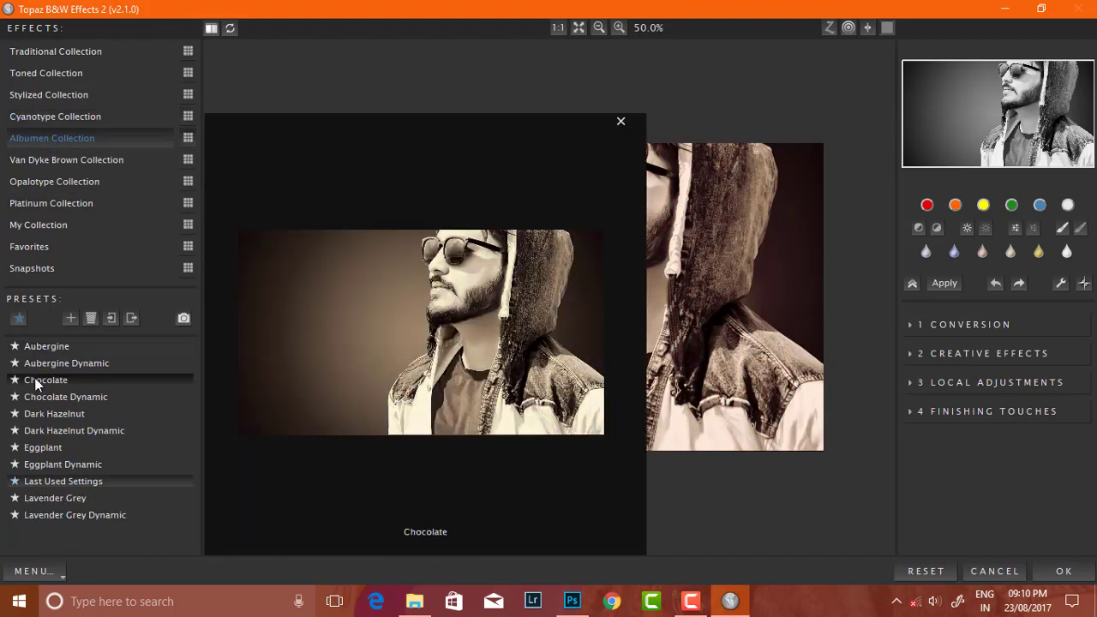
click(35, 382)
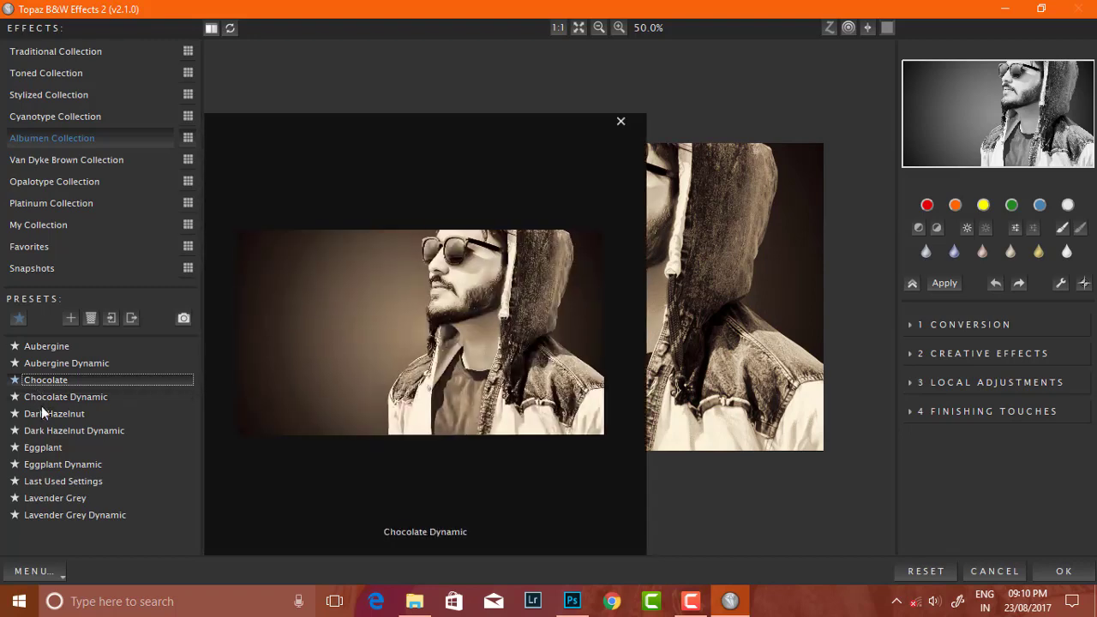
click(42, 414)
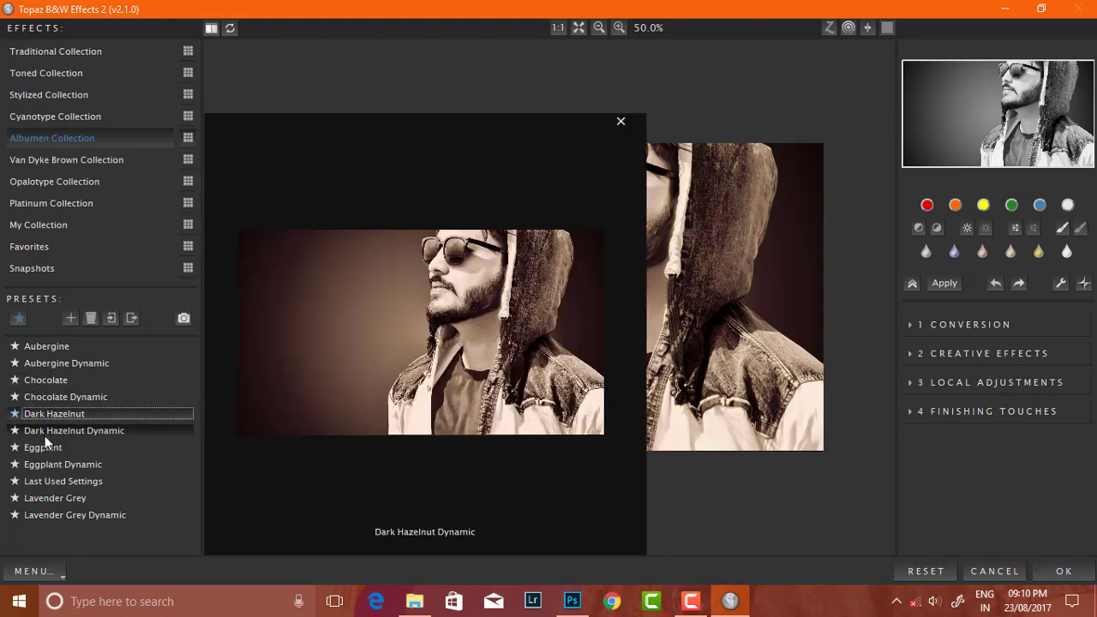
click(48, 433)
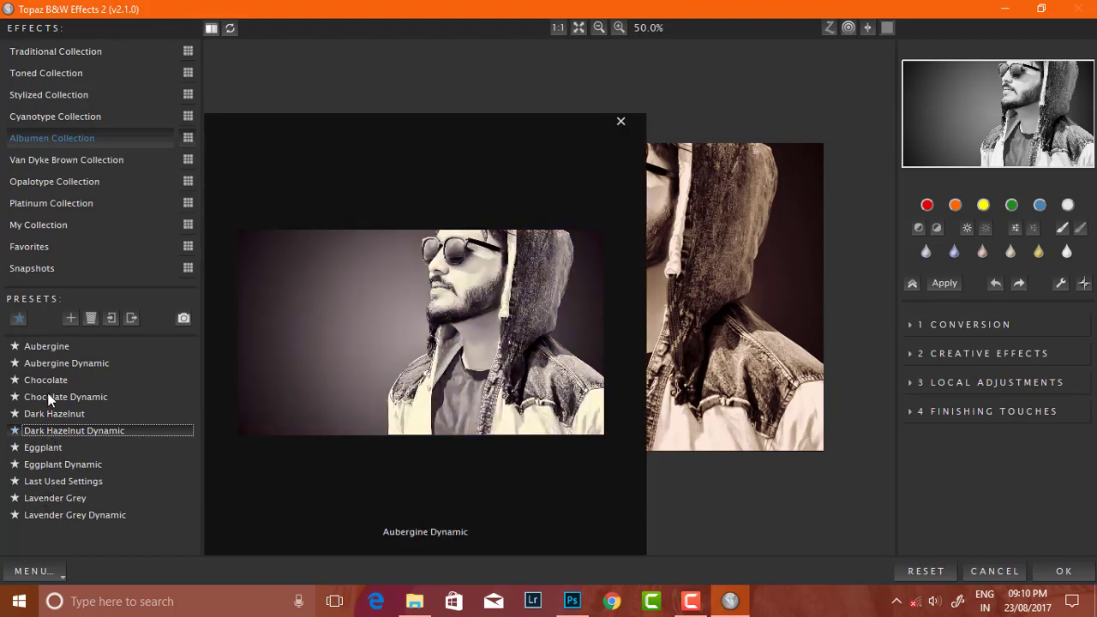
Browse the Opalotype, Platinum, My Collection and Favorites preset groups
click(45, 182)
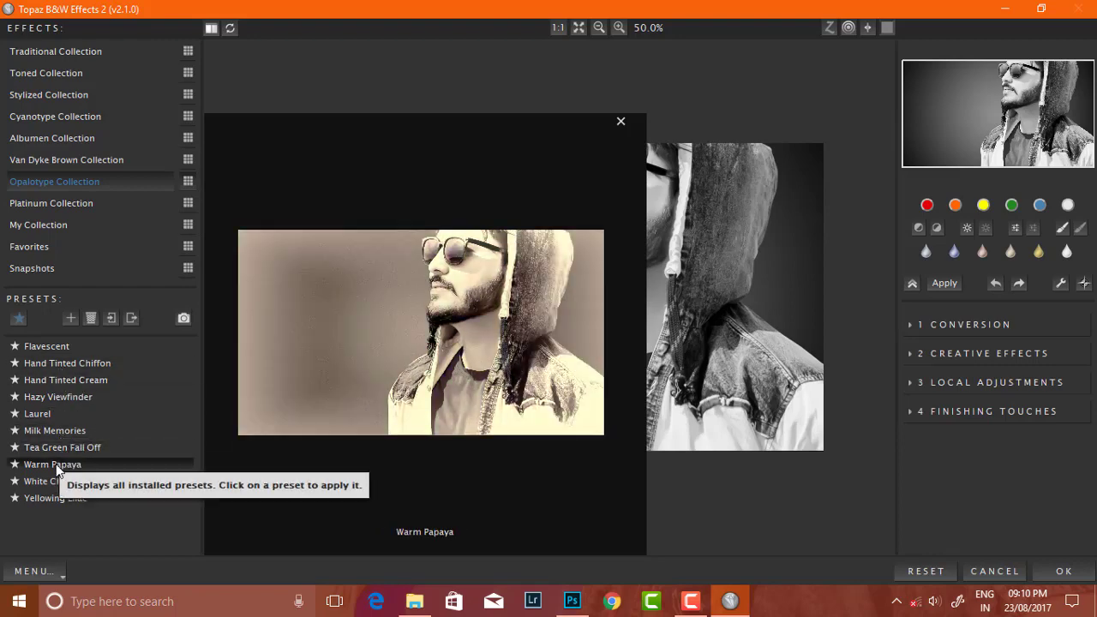
click(51, 210)
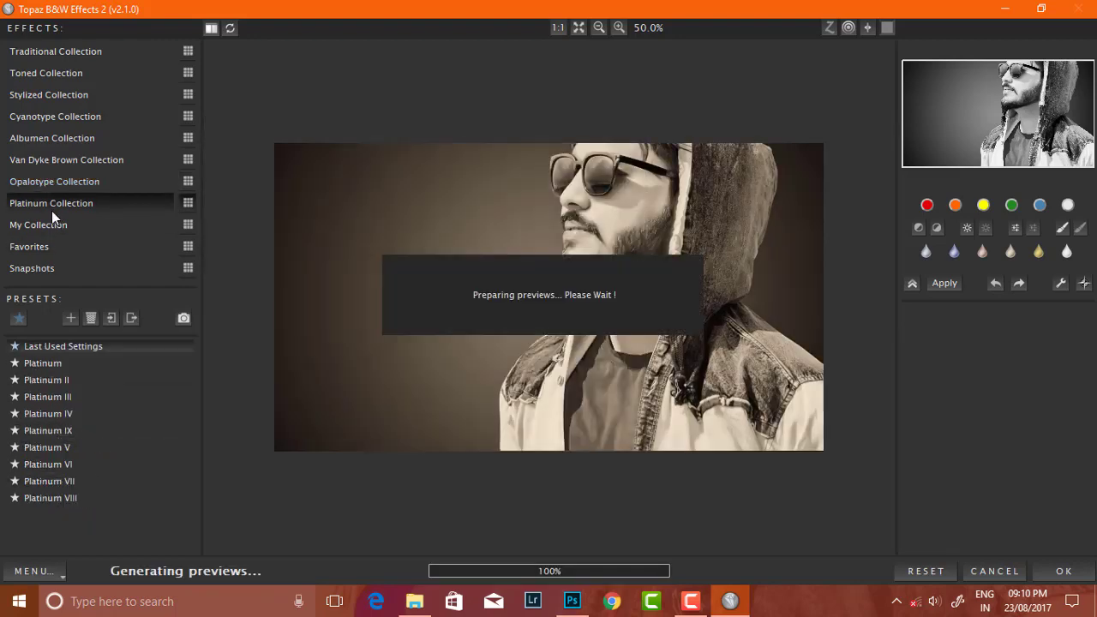
mouse_move(48, 414)
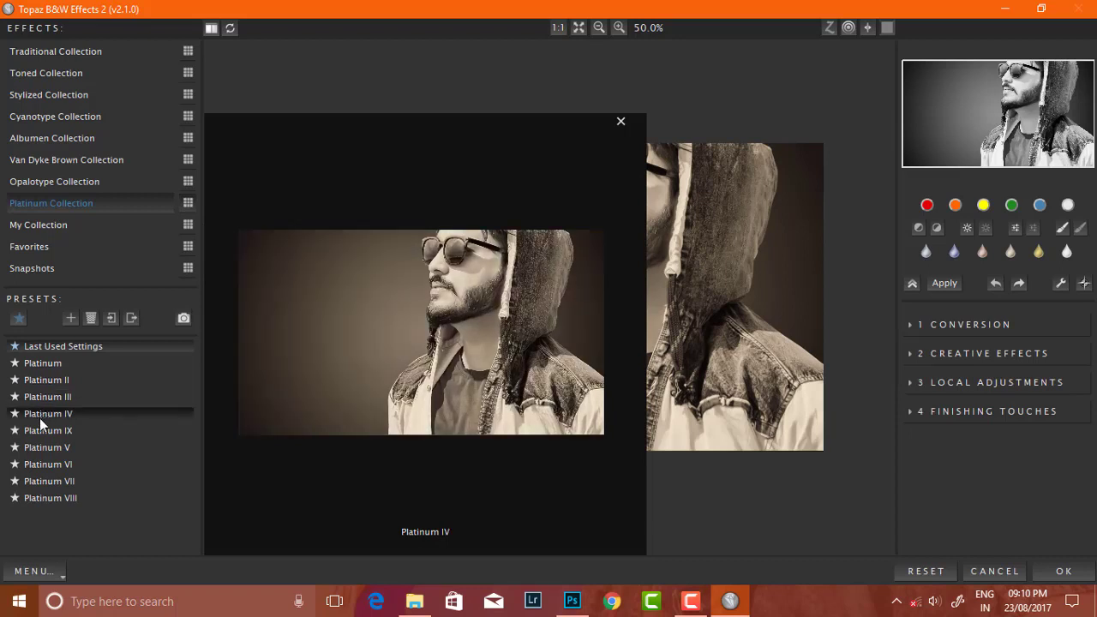
click(51, 224)
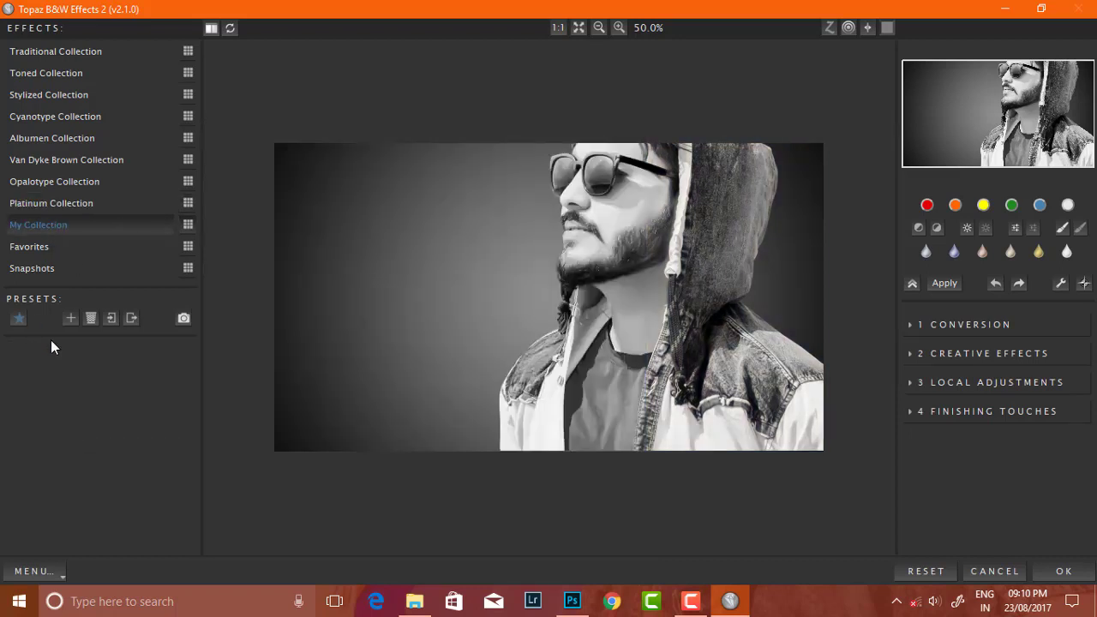
click(48, 247)
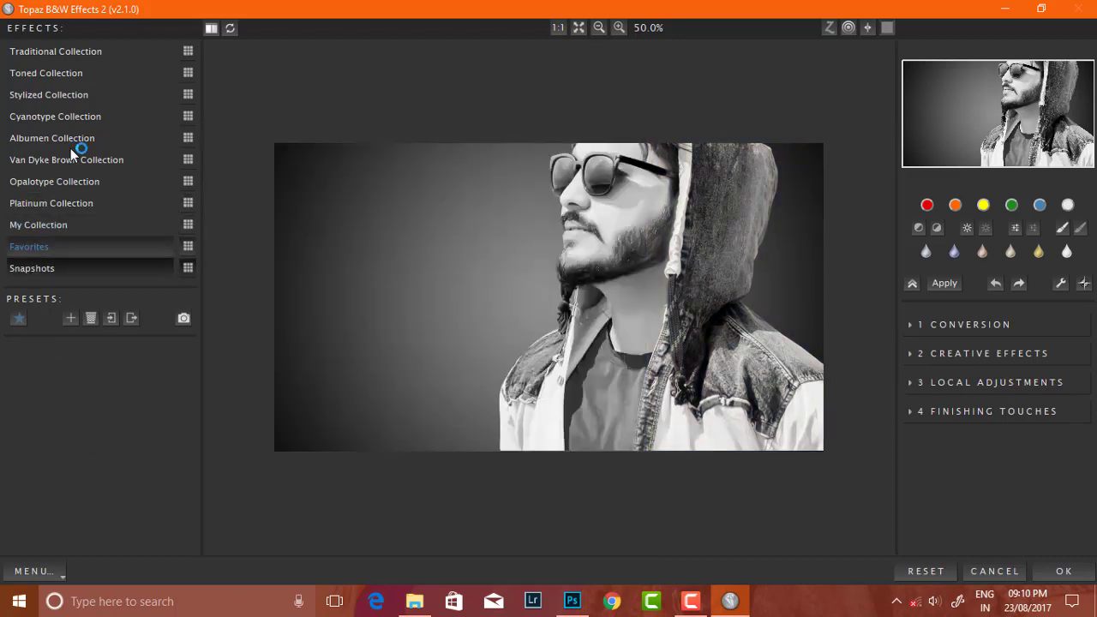
Apply the Traditional Collection's Underexposed I preset and return to Photoshop
click(69, 52)
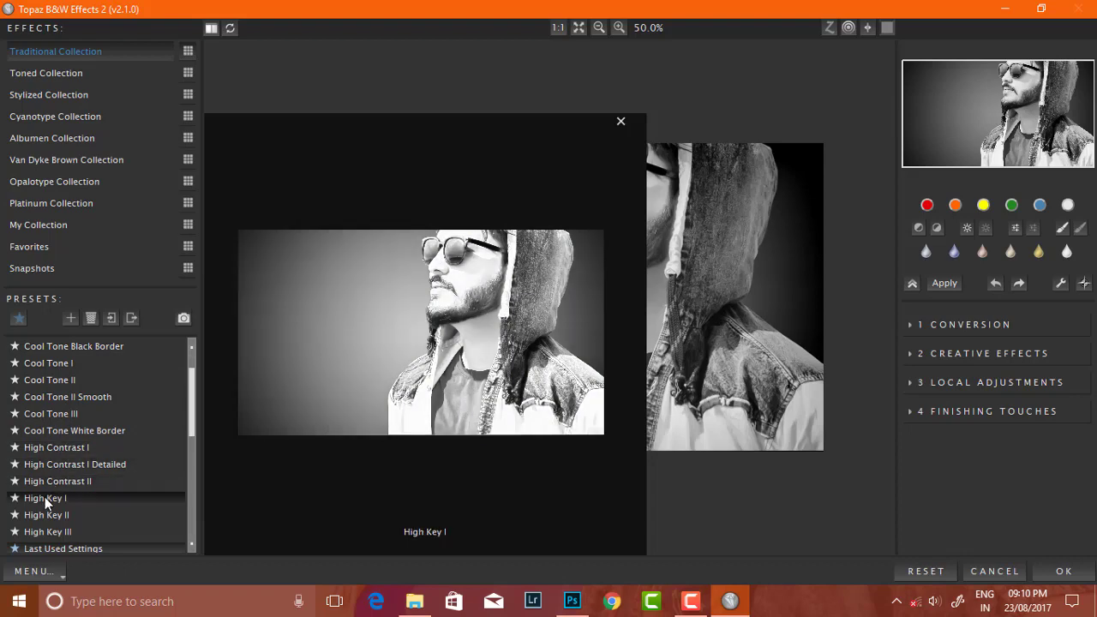
scroll(43, 488, down, 4)
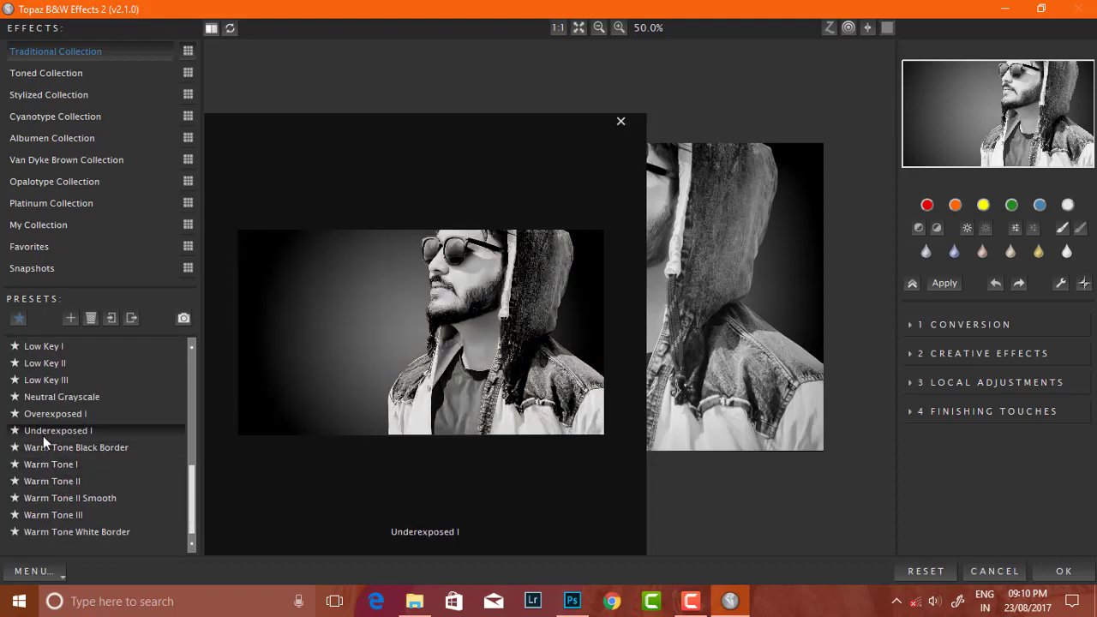
click(43, 433)
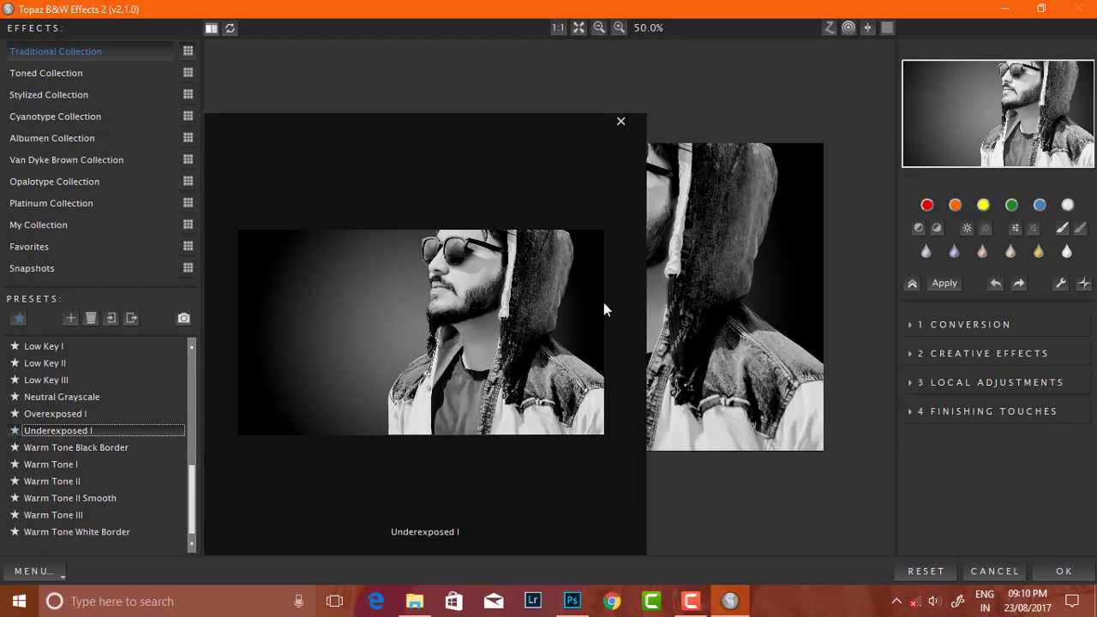
click(1067, 573)
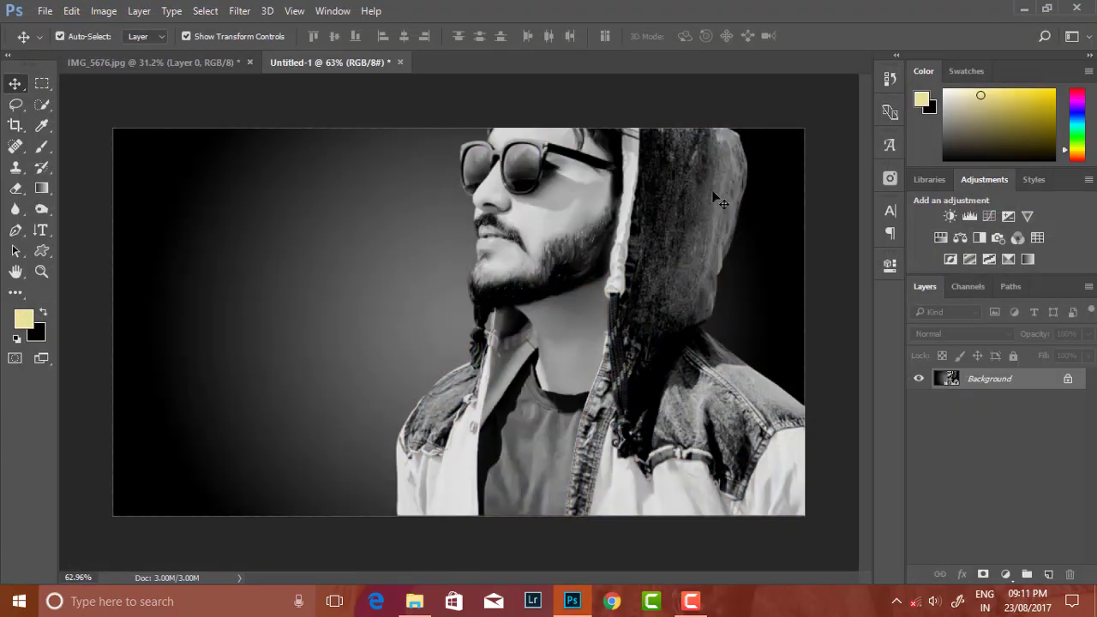
In the Camera Raw Filter, set Shadows +26, Temperature +4, Tint 0 and Contrast +22
scroll(719, 199, up, 3)
scroll(507, 242, down, 4)
scroll(660, 270, up, 2)
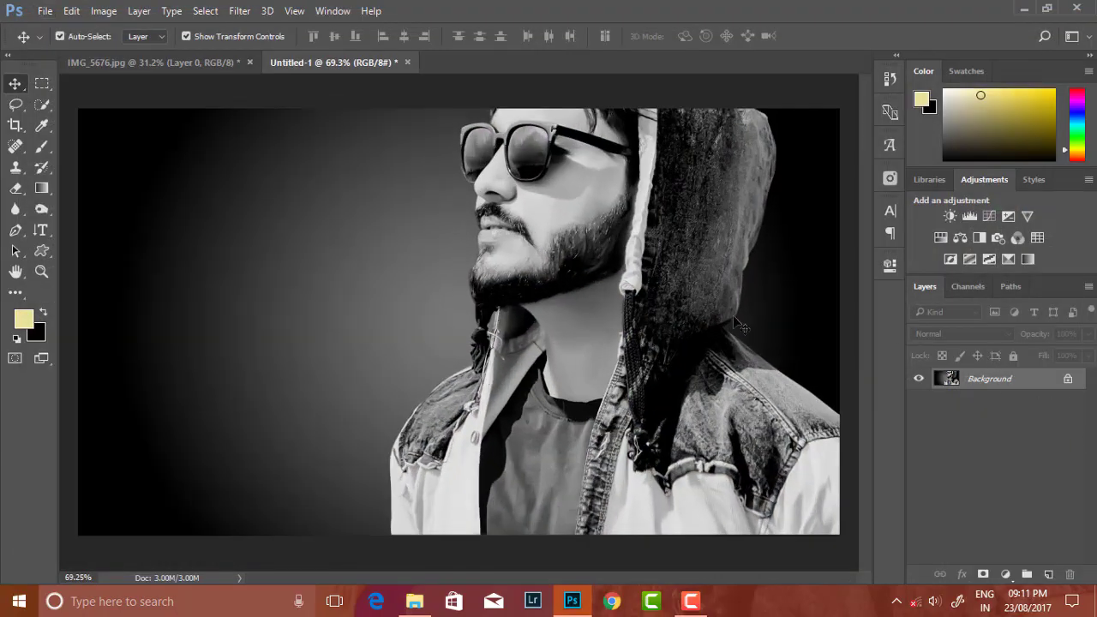
click(240, 12)
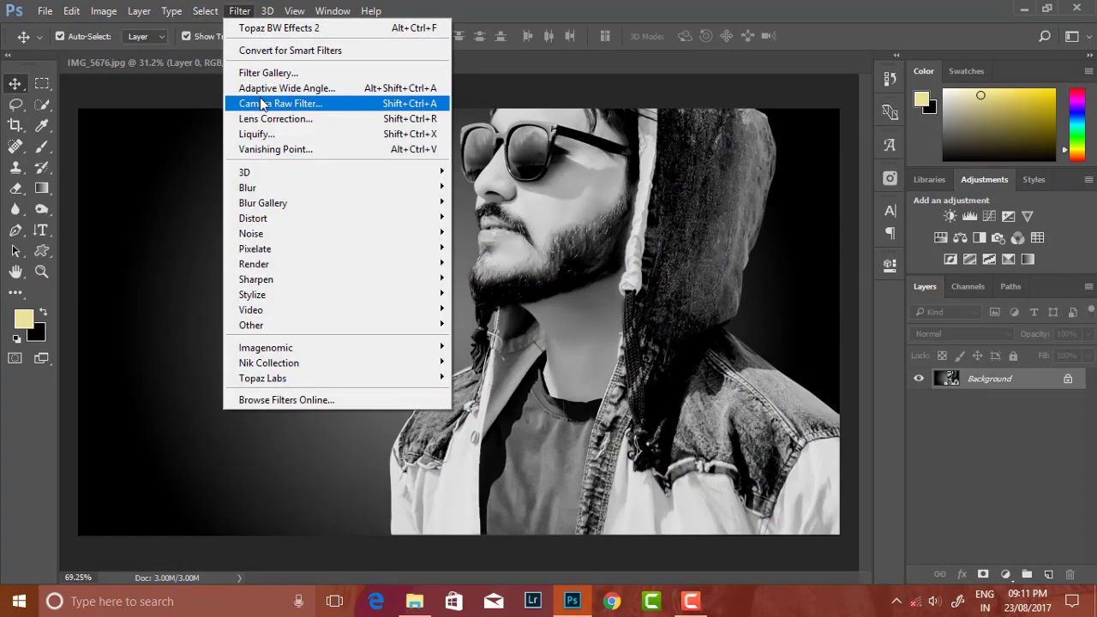
click(275, 102)
drag(907, 416, 907, 415)
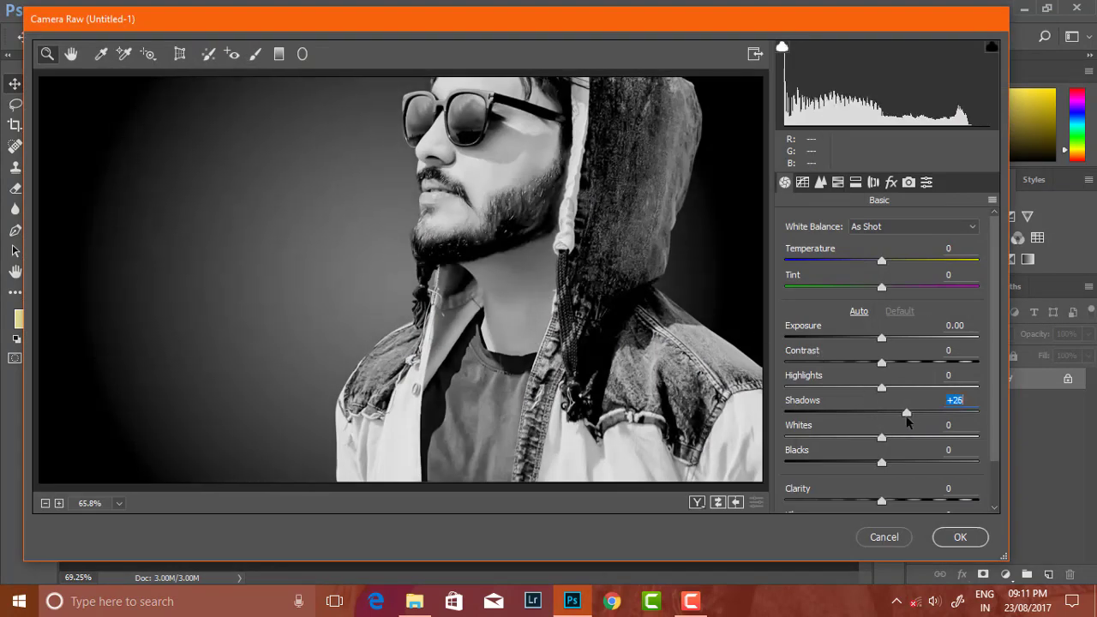
alt+click(524, 255)
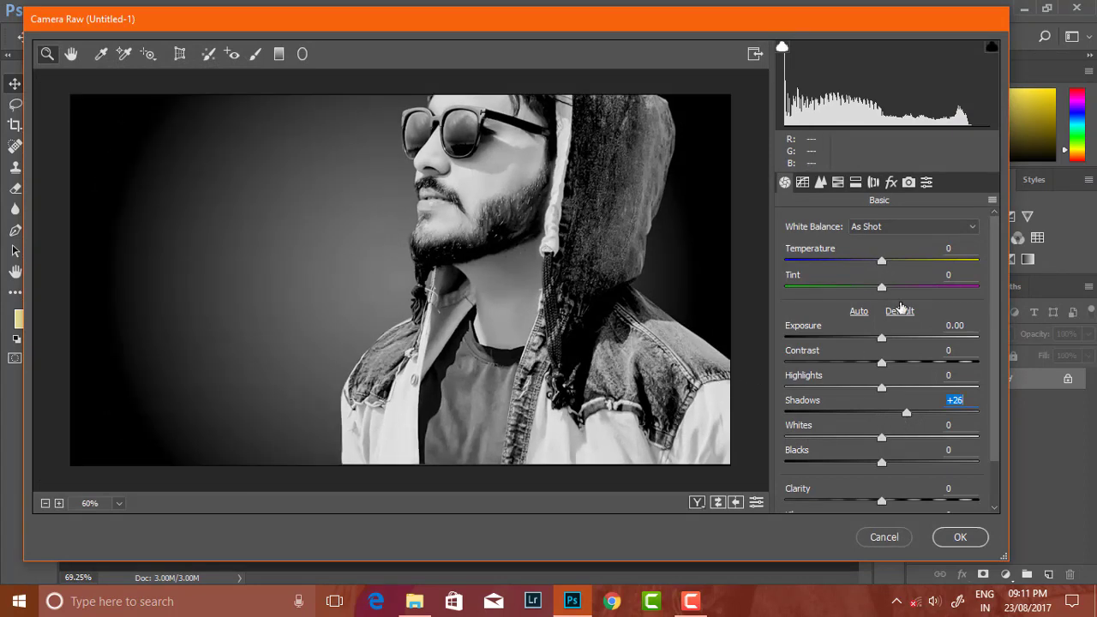
mouse_move(881, 261)
mouse_down()
mouse_move(861, 290)
mouse_move(886, 261)
mouse_up()
double_click(861, 290)
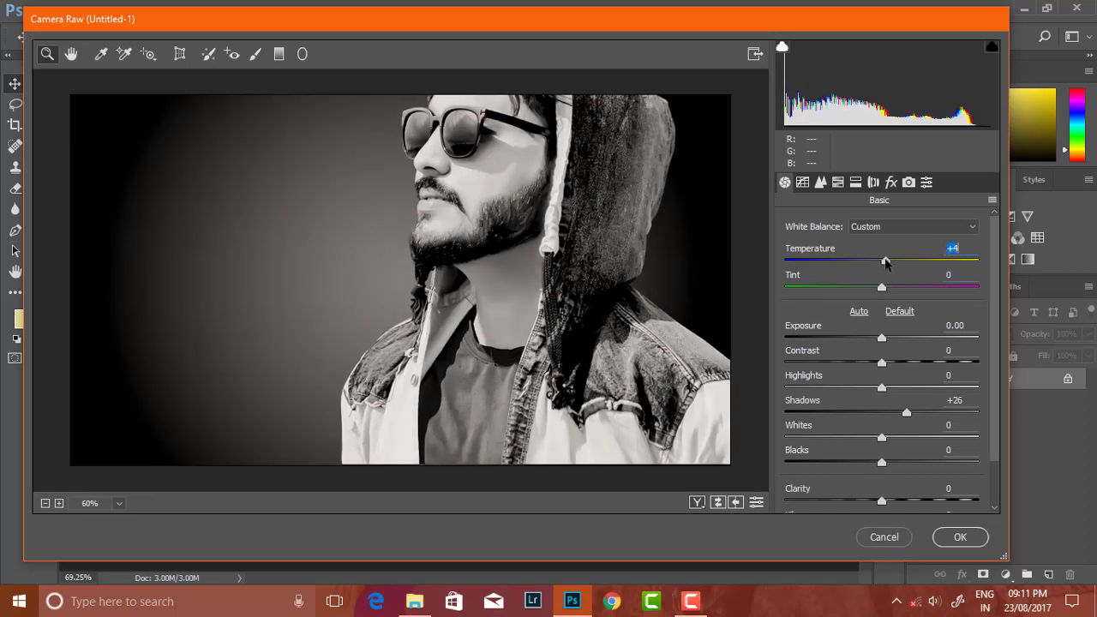
drag(882, 365, 904, 368)
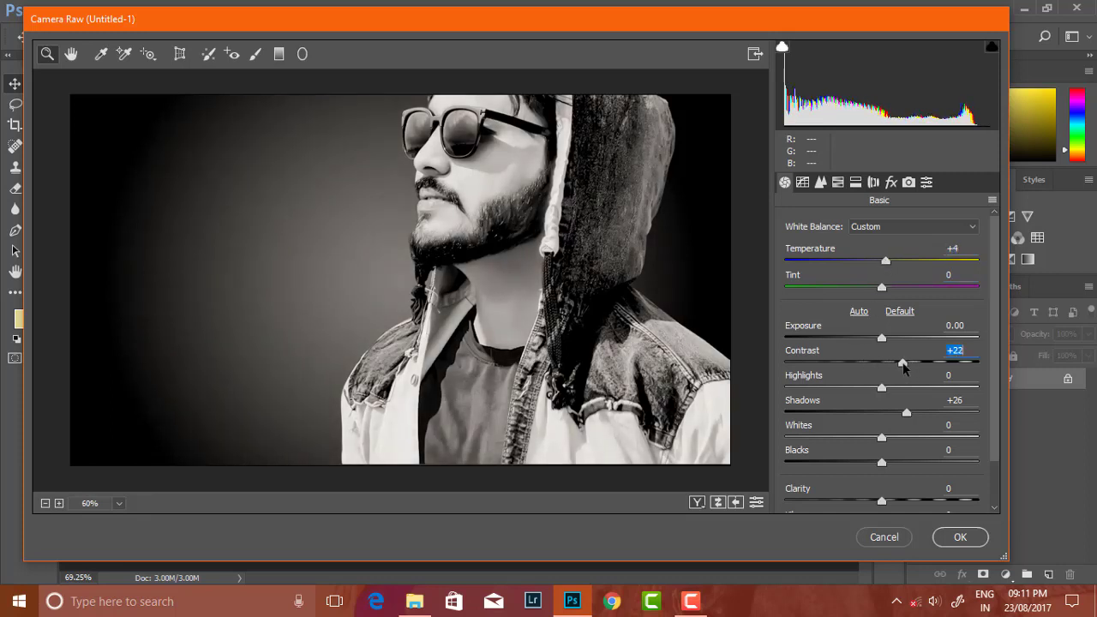
Undo a trial Clarity boost and set Detail noise-reduction Luminance to 8
drag(882, 501, 892, 504)
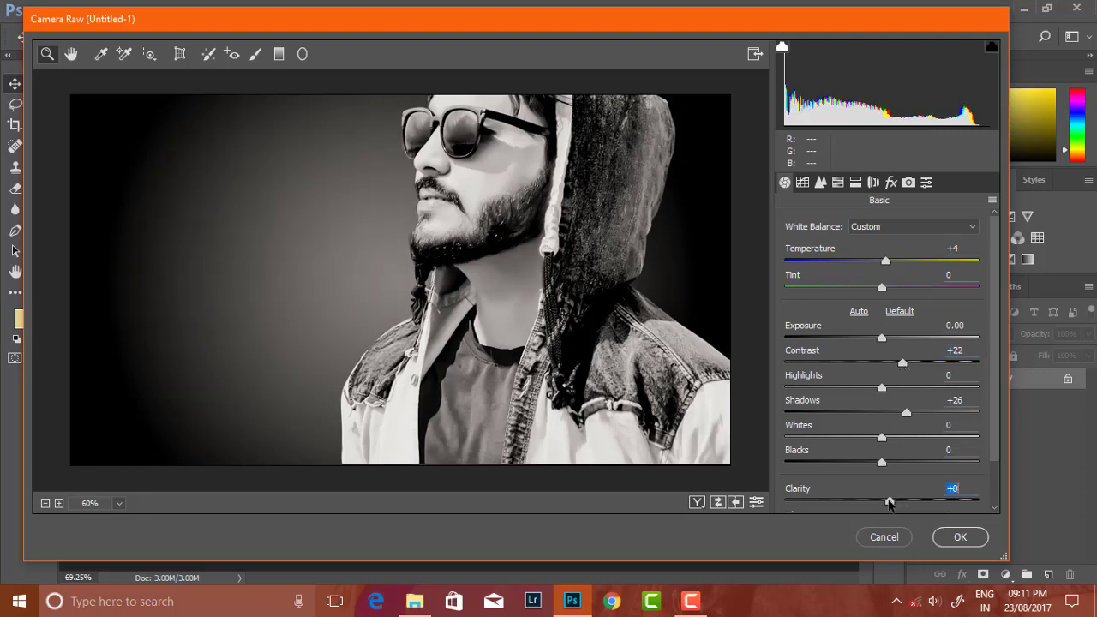
scroll(471, 268, down, 2)
scroll(472, 269, down, 1)
scroll(471, 268, up, 1)
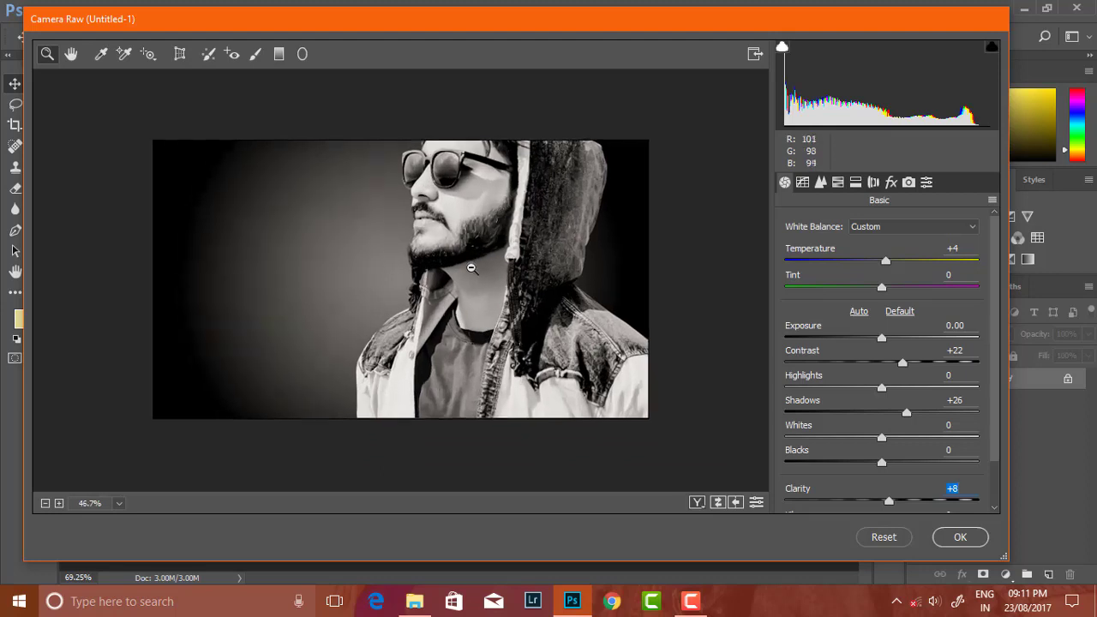
key(ctrl+z)
scroll(513, 340, up, 1)
scroll(557, 308, up, 1)
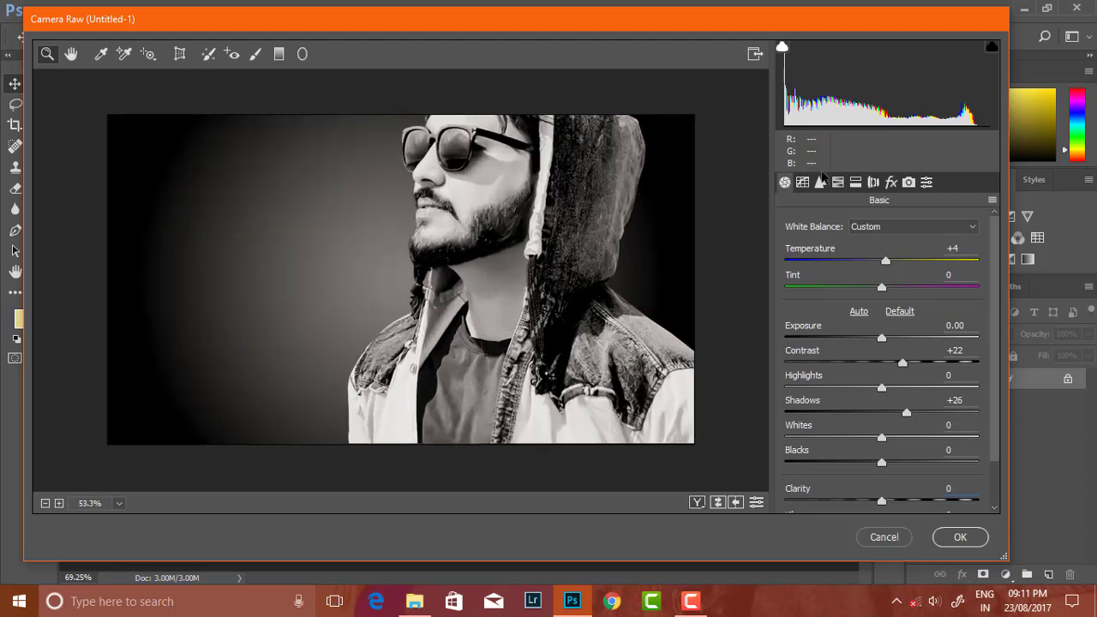
click(821, 181)
drag(786, 381, 801, 382)
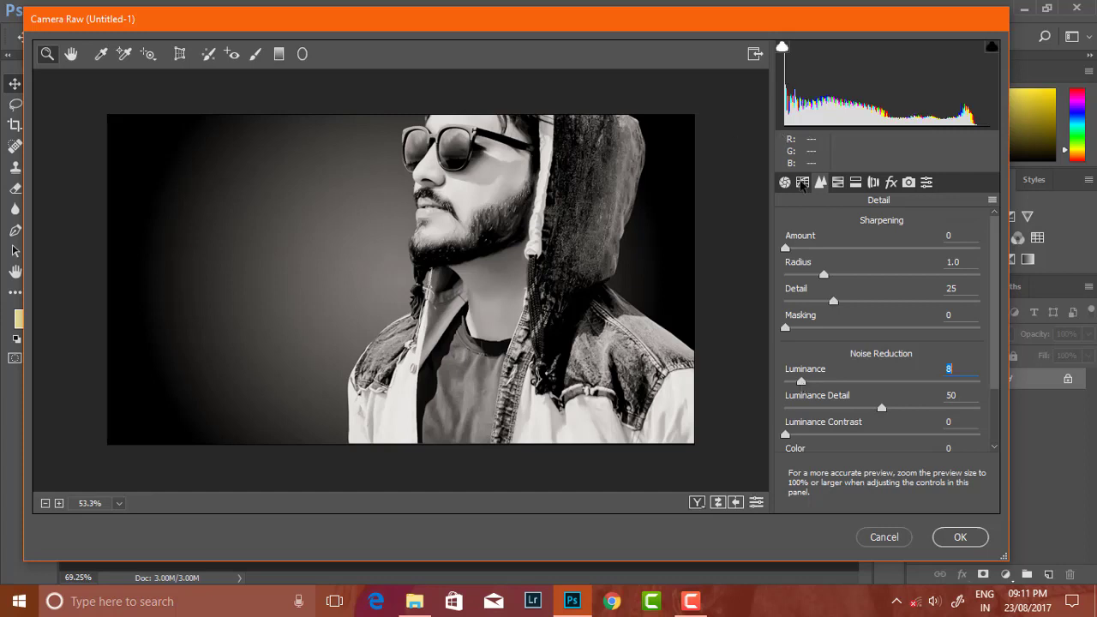
Shift the yellows' hue, desaturate the yellows and brighten the oranges in HSL
click(803, 182)
click(838, 182)
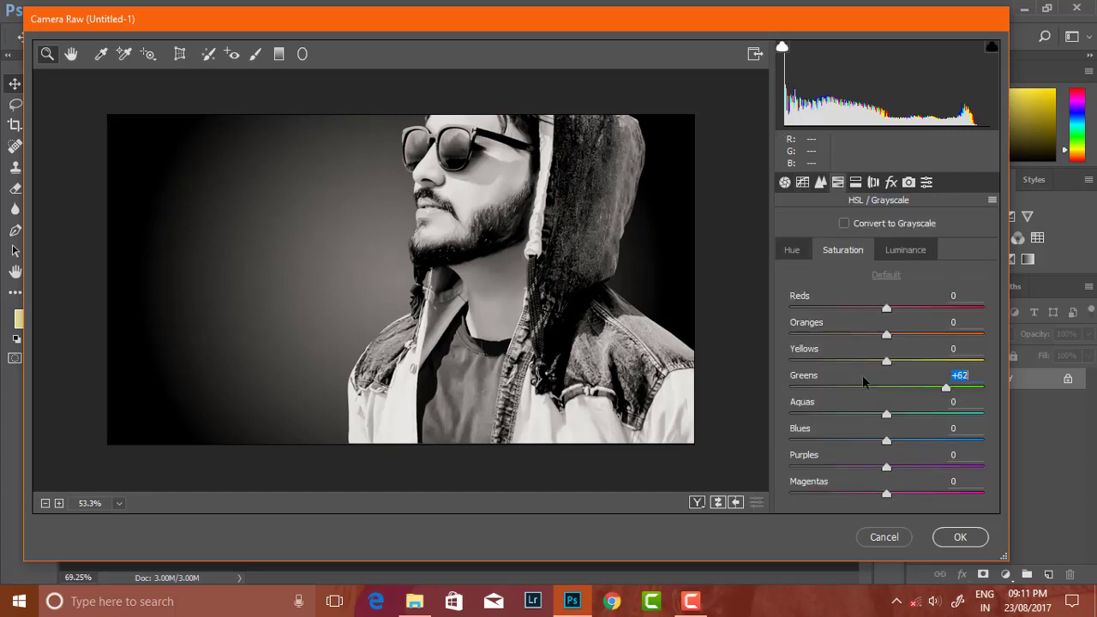
click(792, 251)
mouse_move(887, 360)
mouse_down()
mouse_move(946, 360)
mouse_move(954, 370)
mouse_move(804, 371)
mouse_up()
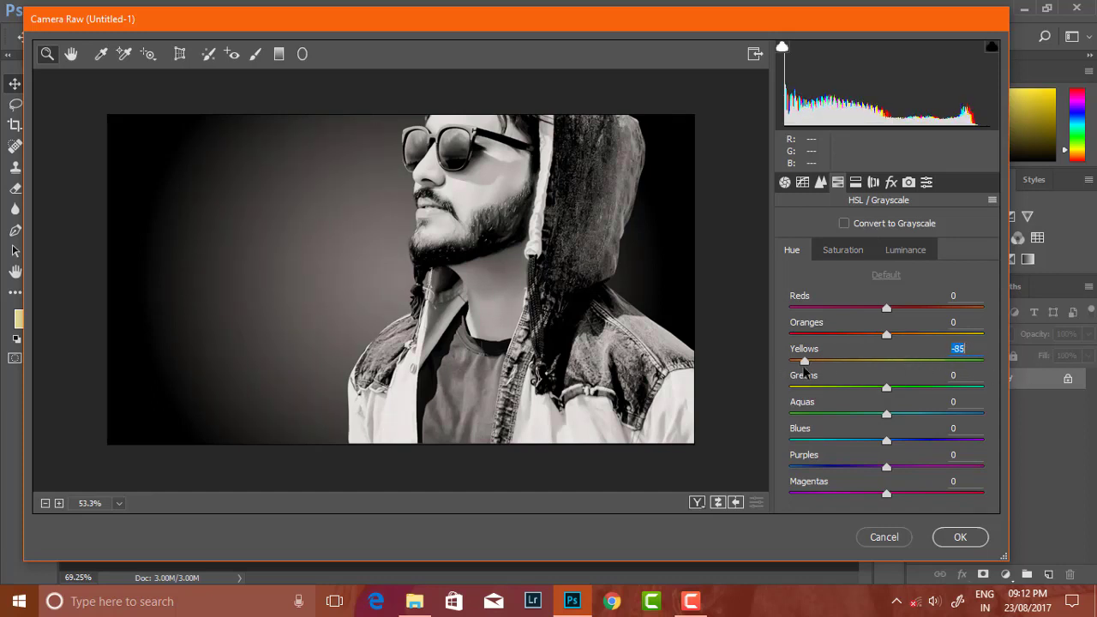
click(843, 249)
drag(886, 360, 790, 361)
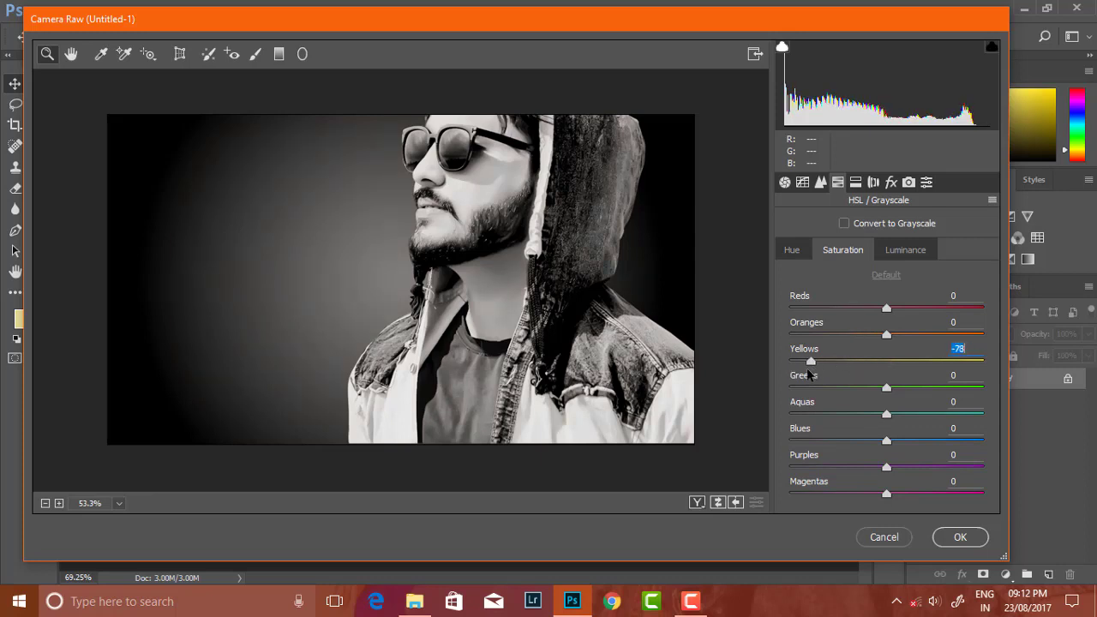
click(902, 254)
drag(886, 334, 952, 333)
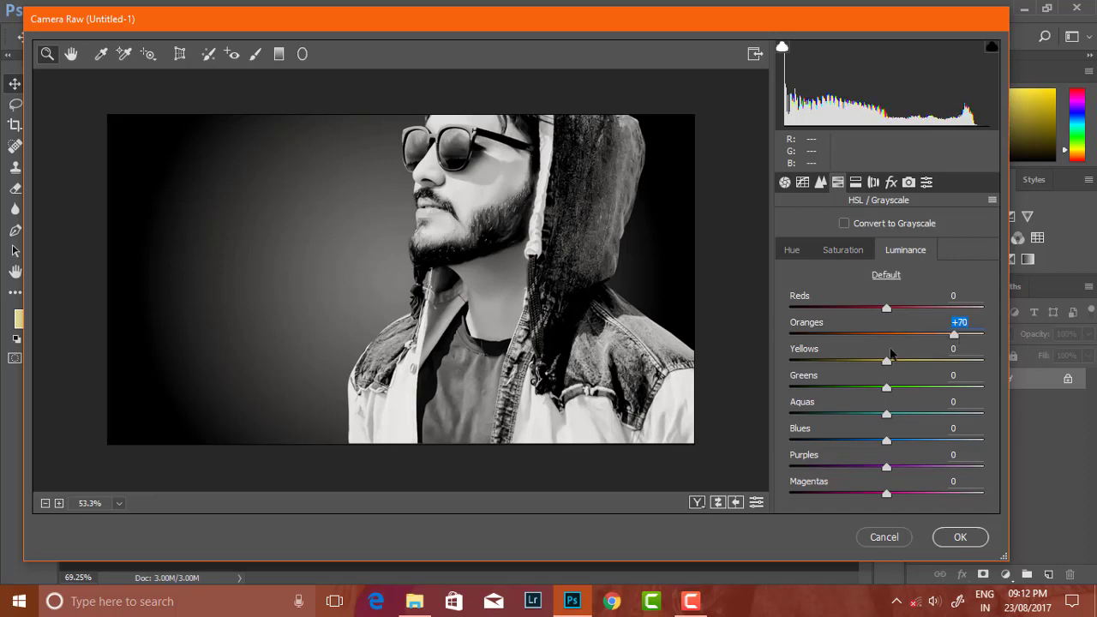
Add a vignette with Amount -5, Midpoint 34 and Roundness +57
click(891, 185)
mouse_move(882, 449)
mouse_down()
mouse_move(836, 448)
mouse_move(896, 469)
mouse_move(879, 470)
mouse_up()
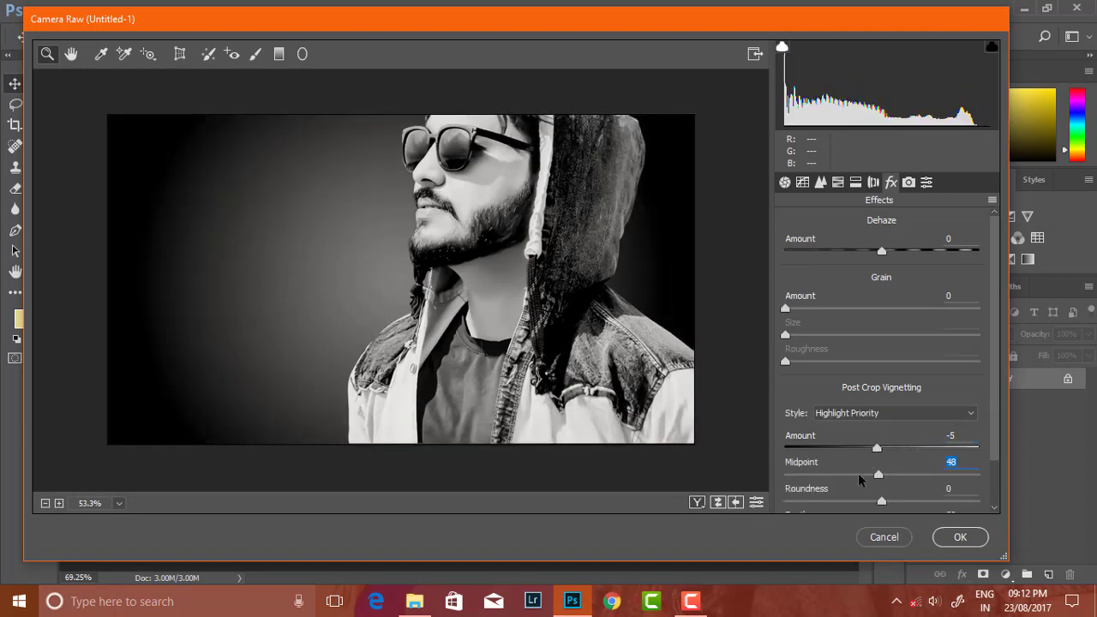
drag(811, 474, 866, 474)
drag(974, 501, 936, 502)
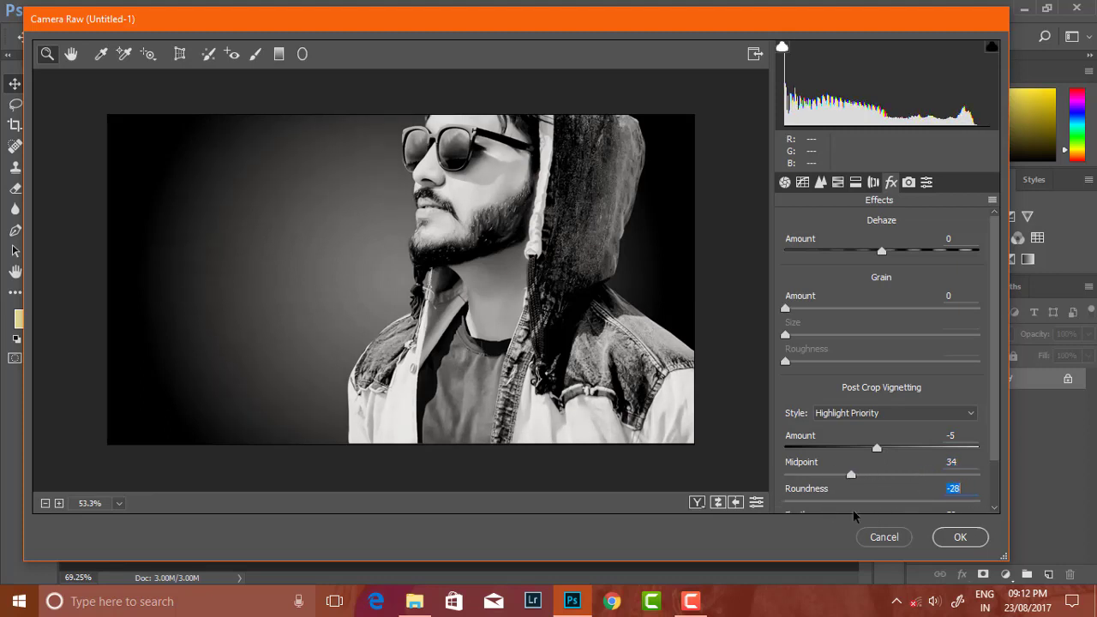
Lift the tone-curve Darks to +17 and adjust the Shadows
scroll(922, 472, down, 2)
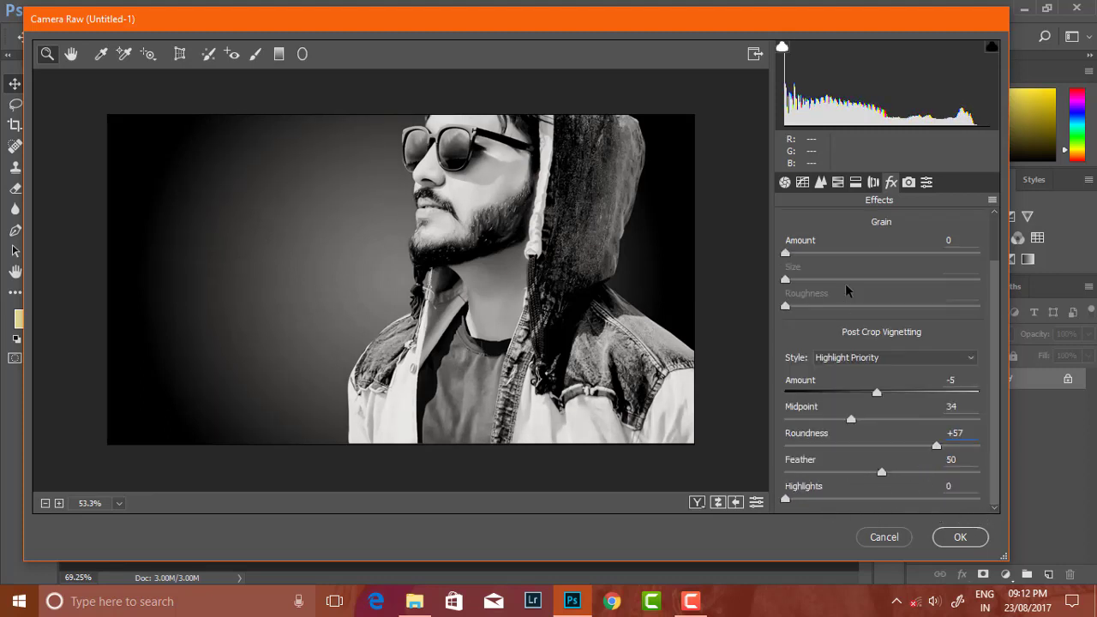
click(802, 182)
mouse_move(882, 475)
mouse_down()
mouse_move(898, 476)
mouse_move(886, 500)
mouse_move(909, 502)
mouse_move(806, 502)
mouse_move(849, 502)
mouse_up()
Reset the tone curve, then set Darks -28 and Shadows +23
scroll(403, 220, down, 1)
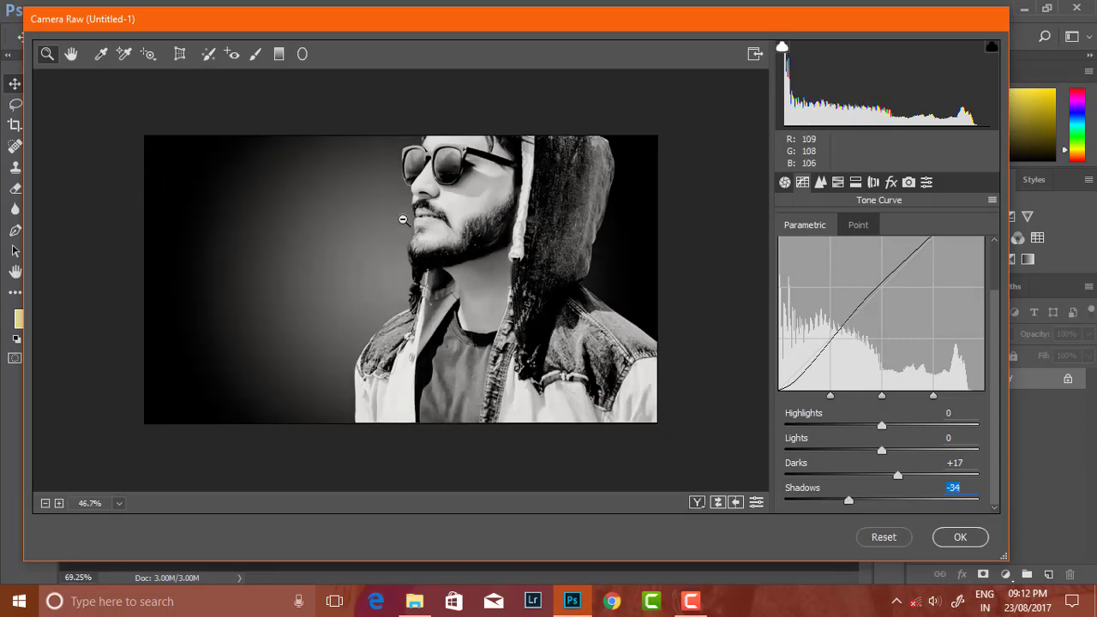
scroll(425, 245, down, 1)
scroll(439, 264, down, 1)
scroll(442, 267, up, 1)
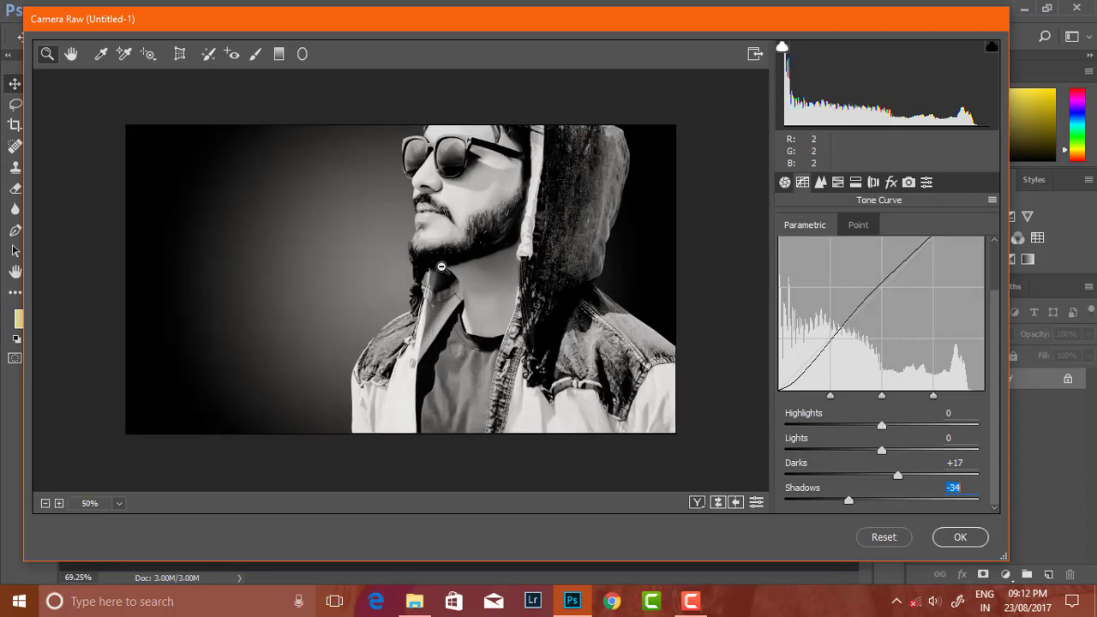
alt+click(884, 537)
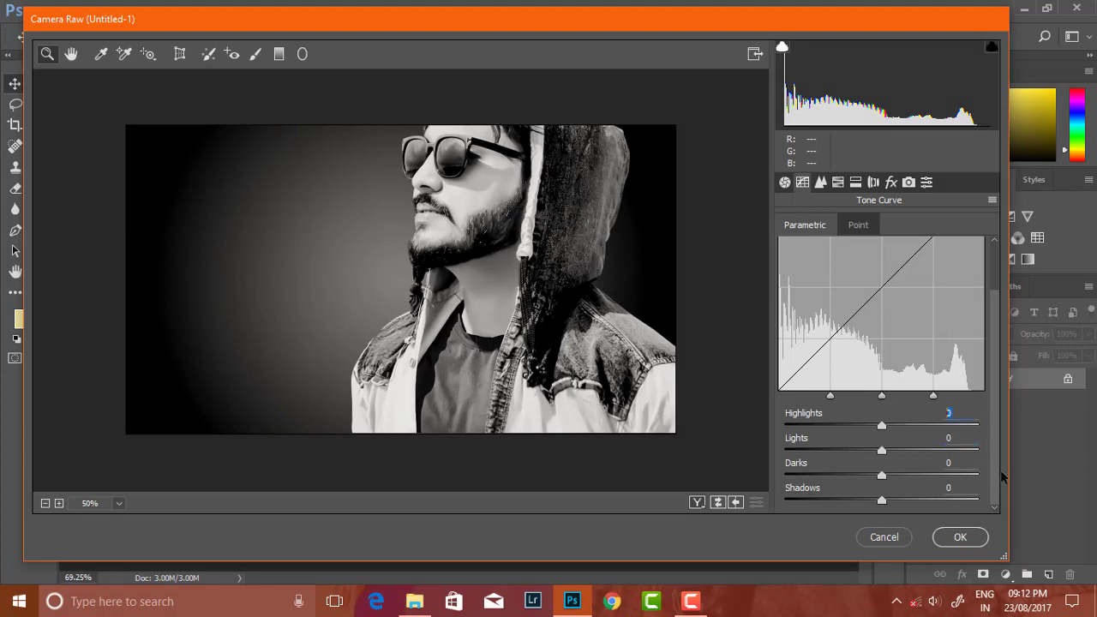
drag(870, 482, 855, 482)
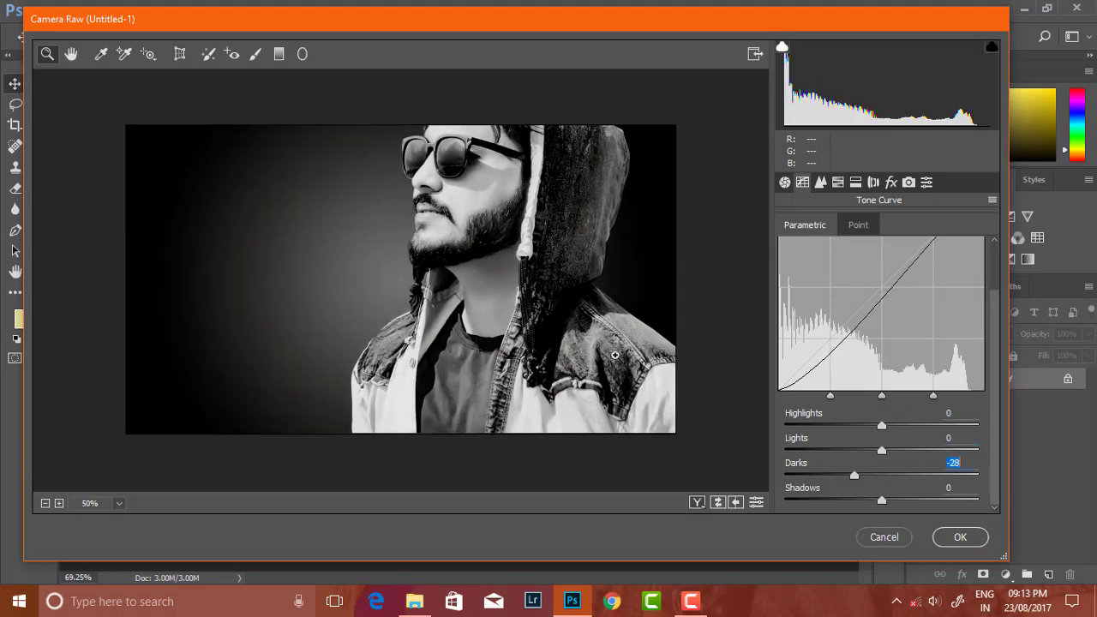
key(alt)
scroll(480, 228, down, 1)
scroll(481, 240, down, 1)
scroll(482, 253, down, 1)
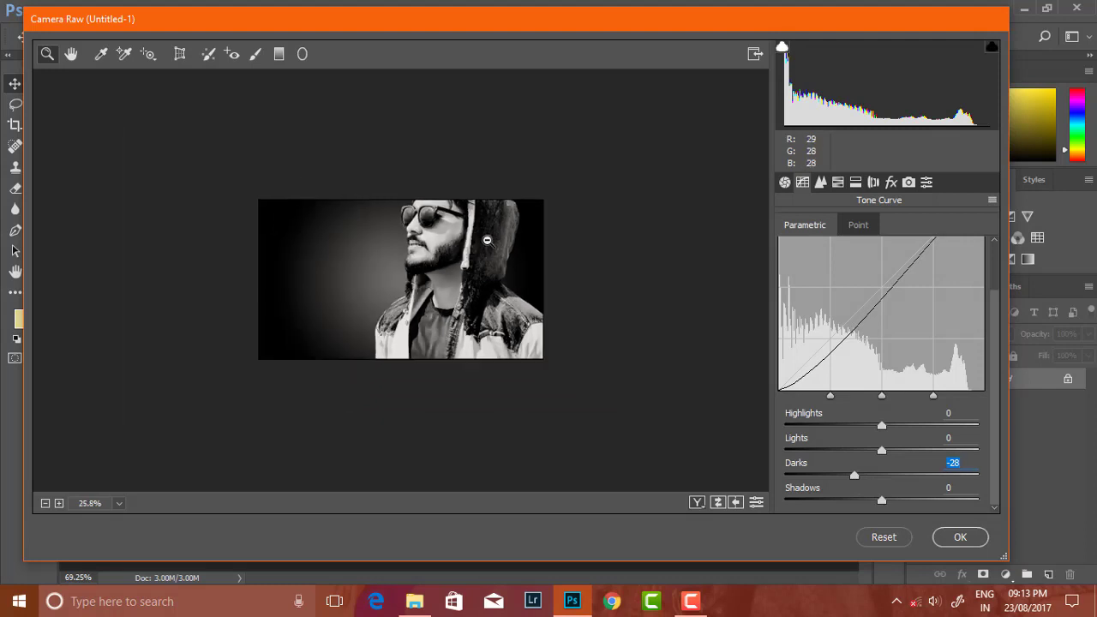
scroll(484, 270, up, 2)
drag(883, 500, 904, 501)
scroll(483, 228, up, 2)
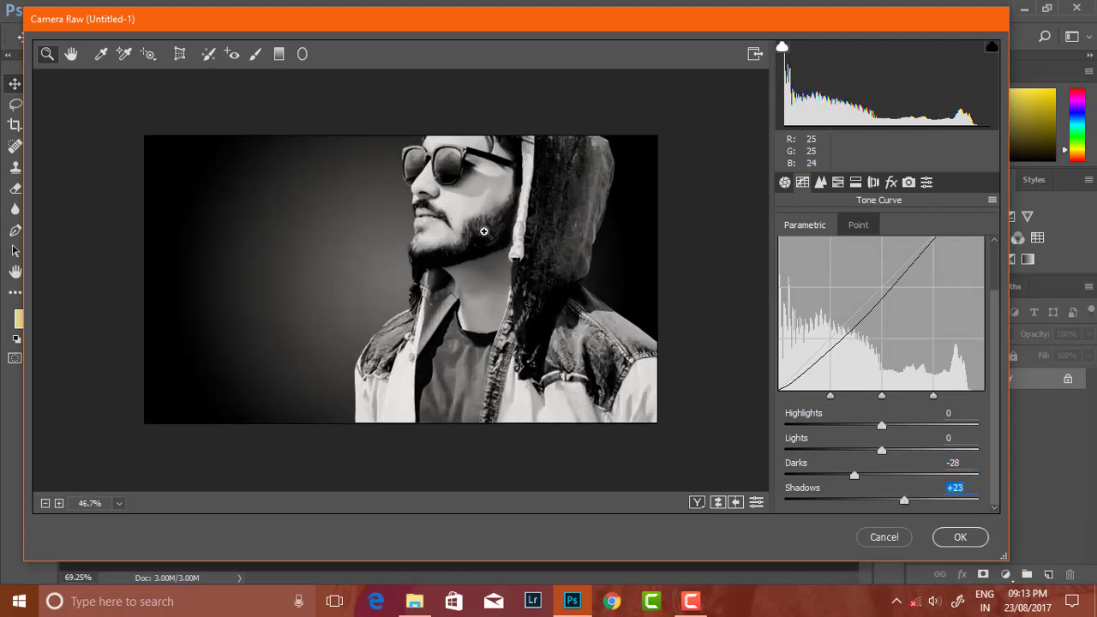
scroll(494, 234, up, 1)
In Basic, raise Blacks to +18 and set Clarity to -6
click(784, 182)
drag(882, 463, 899, 464)
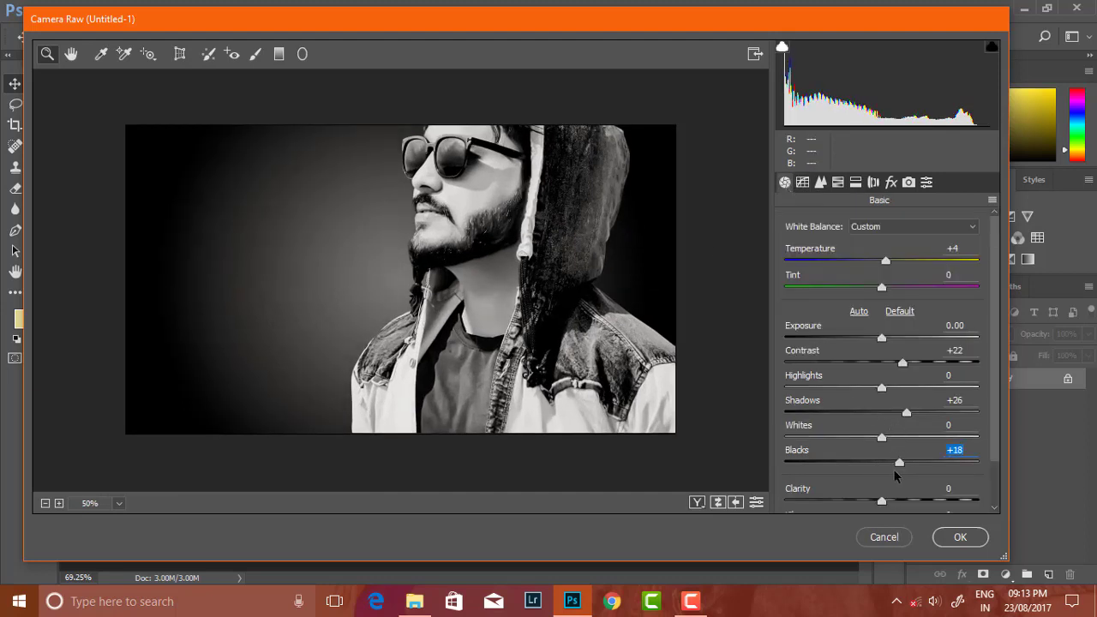
drag(882, 501, 862, 507)
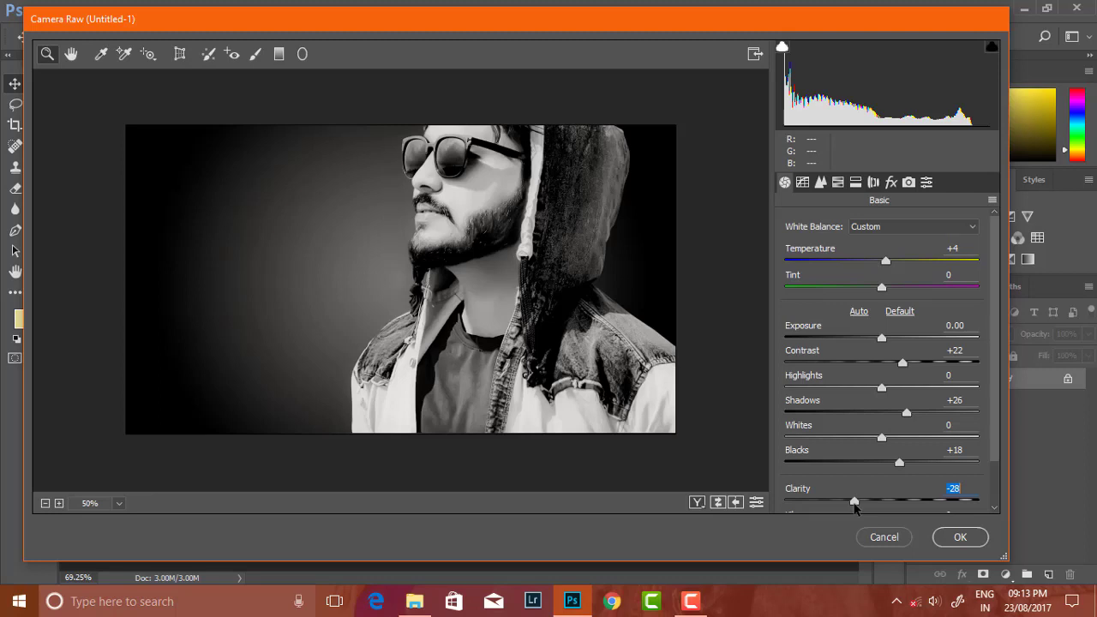
drag(855, 502, 876, 504)
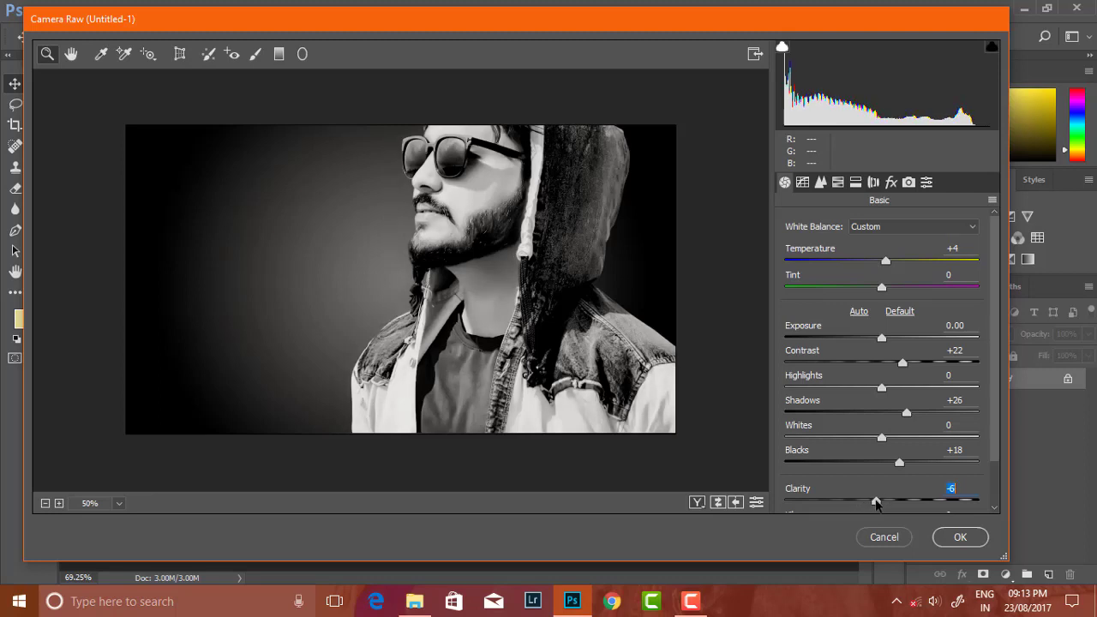
scroll(922, 433, down, 2)
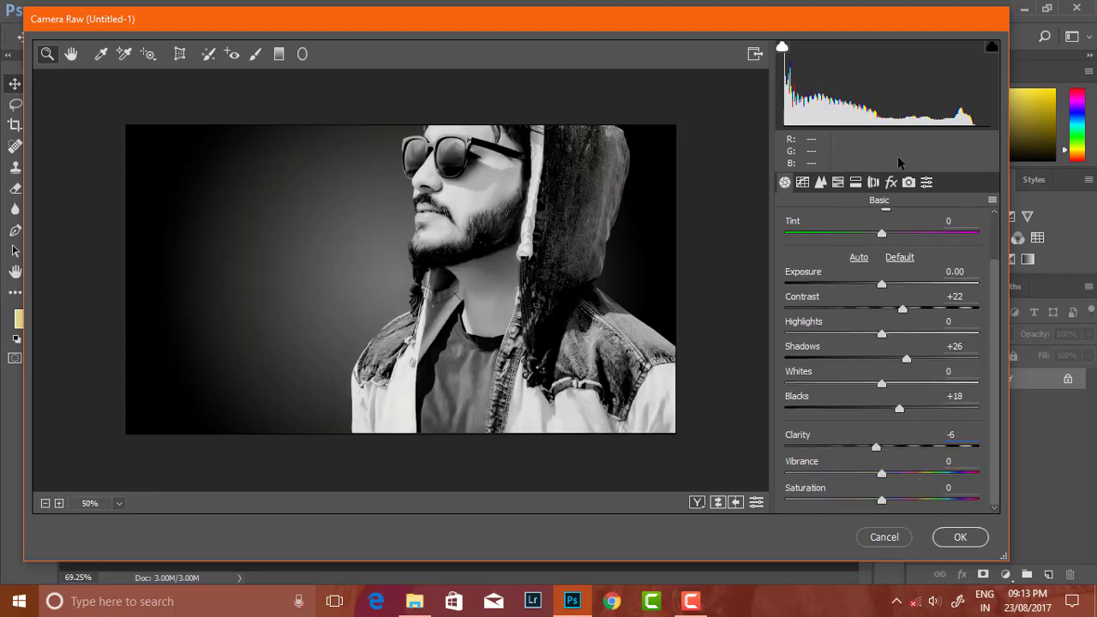
Draw a graduated filter from the background to the chin and zero its sliders
click(279, 54)
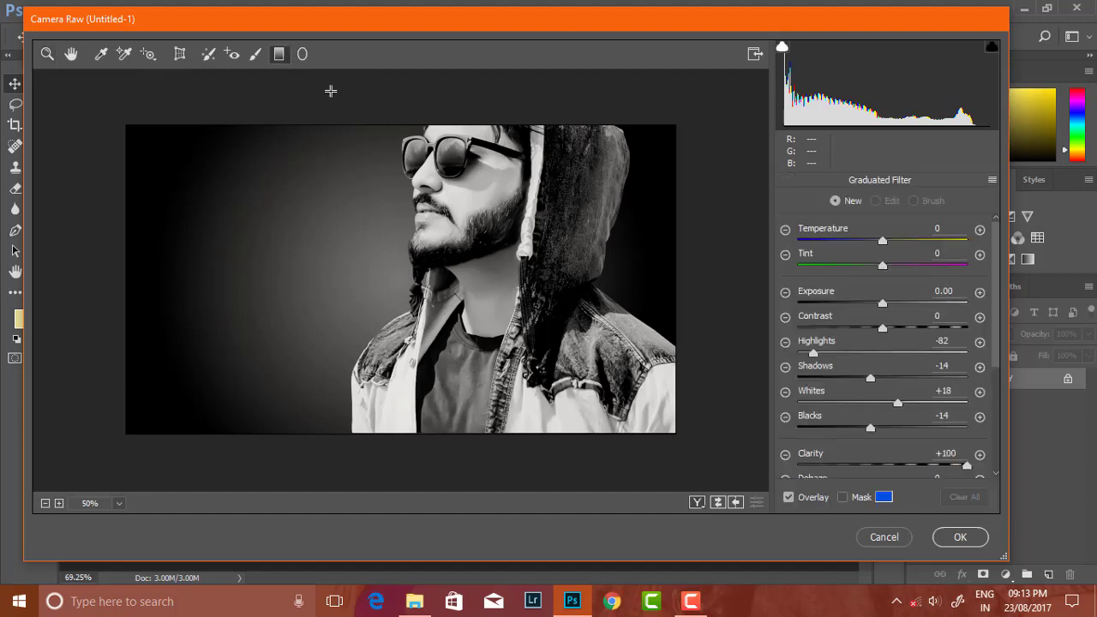
mouse_move(303, 243)
mouse_down()
mouse_move(433, 240)
mouse_move(440, 260)
mouse_up()
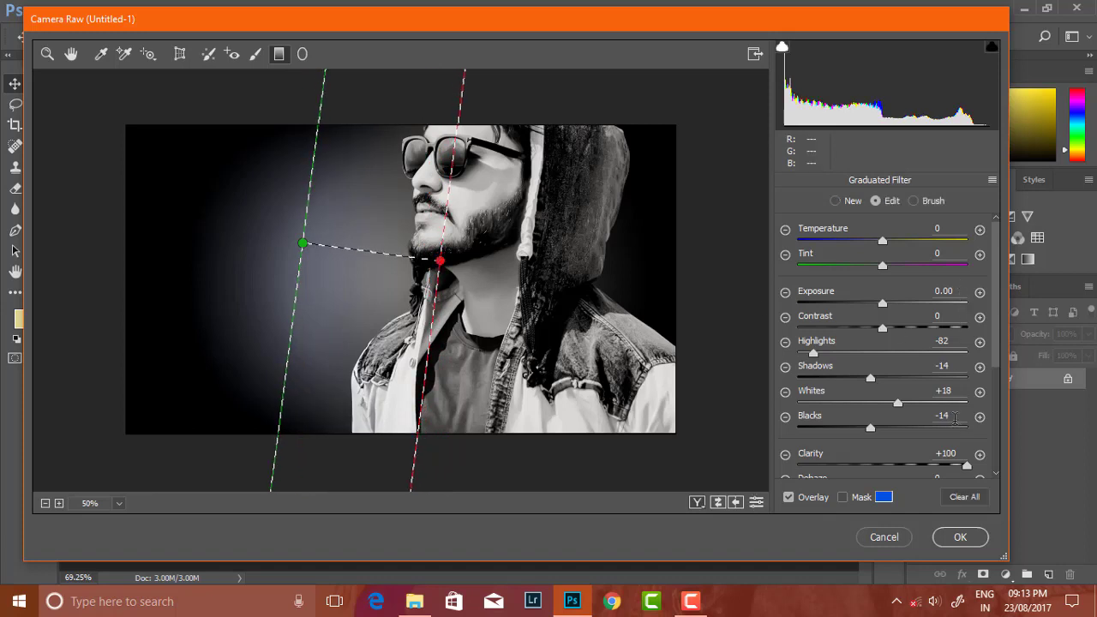
click(942, 415)
text(0)
double_click(813, 352)
double_click(870, 377)
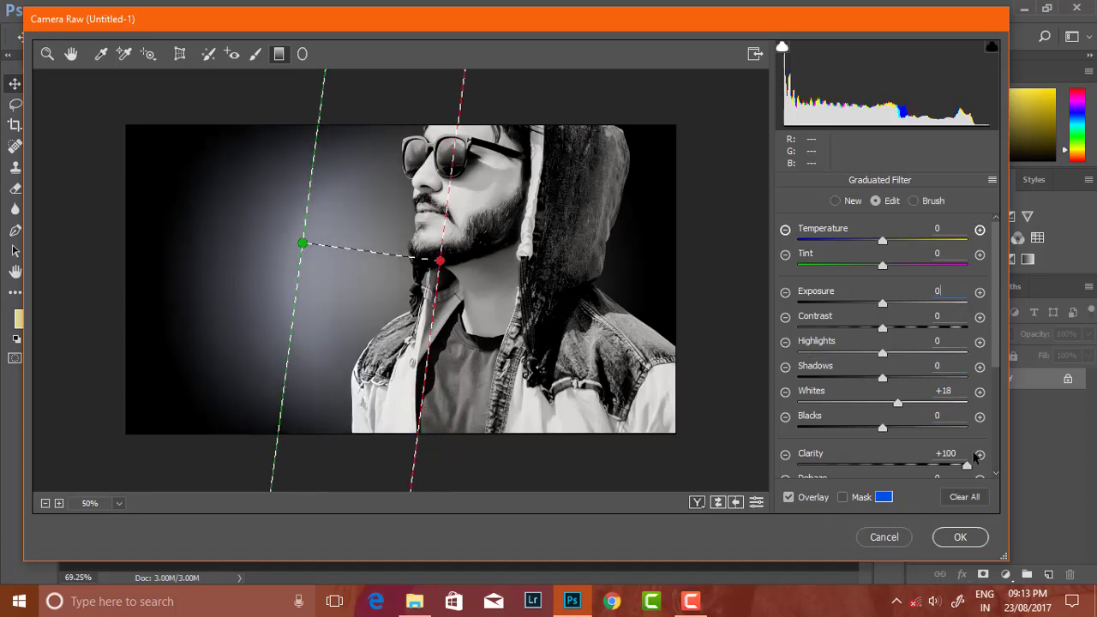
click(942, 453)
text(0)
key(Return)
scroll(943, 402, down, 3)
scroll(926, 404, down, 2)
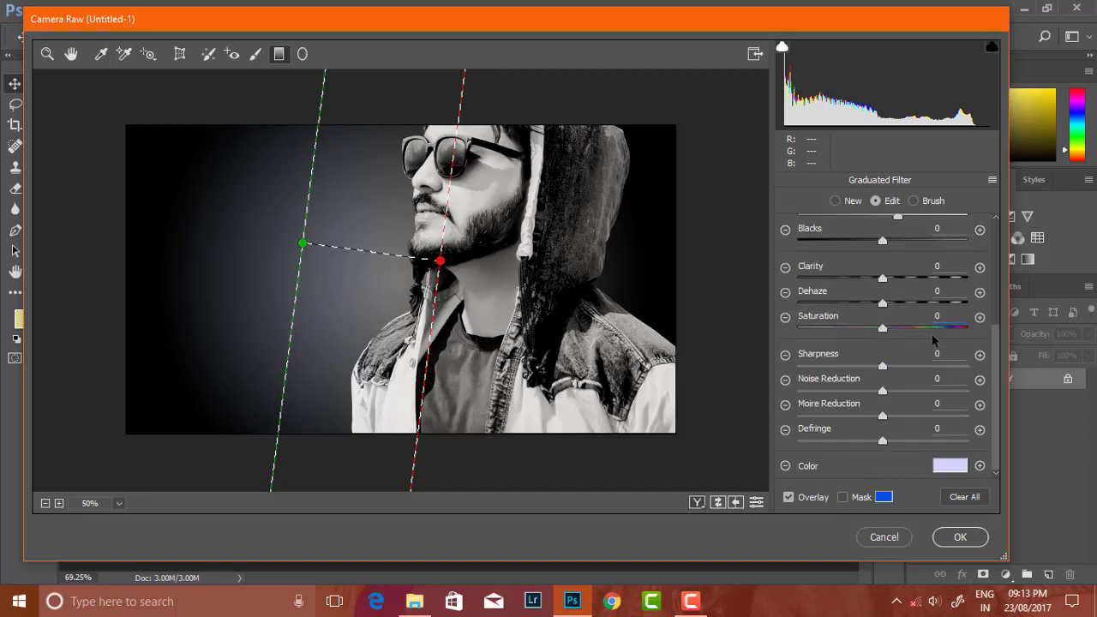
scroll(943, 360, up, 5)
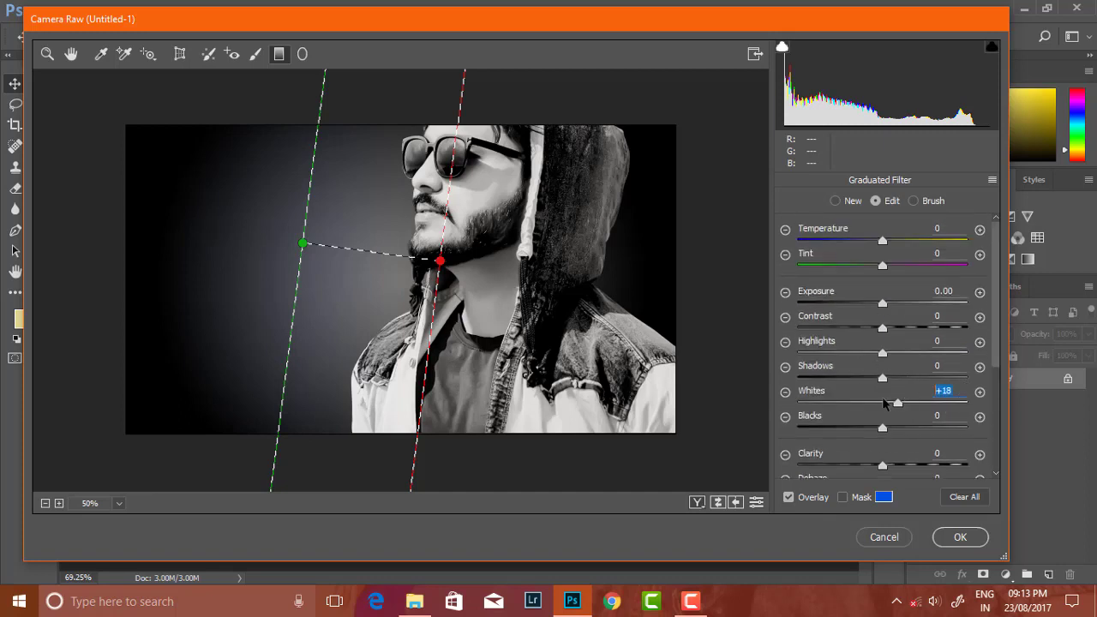
double_click(896, 402)
drag(894, 387, 825, 379)
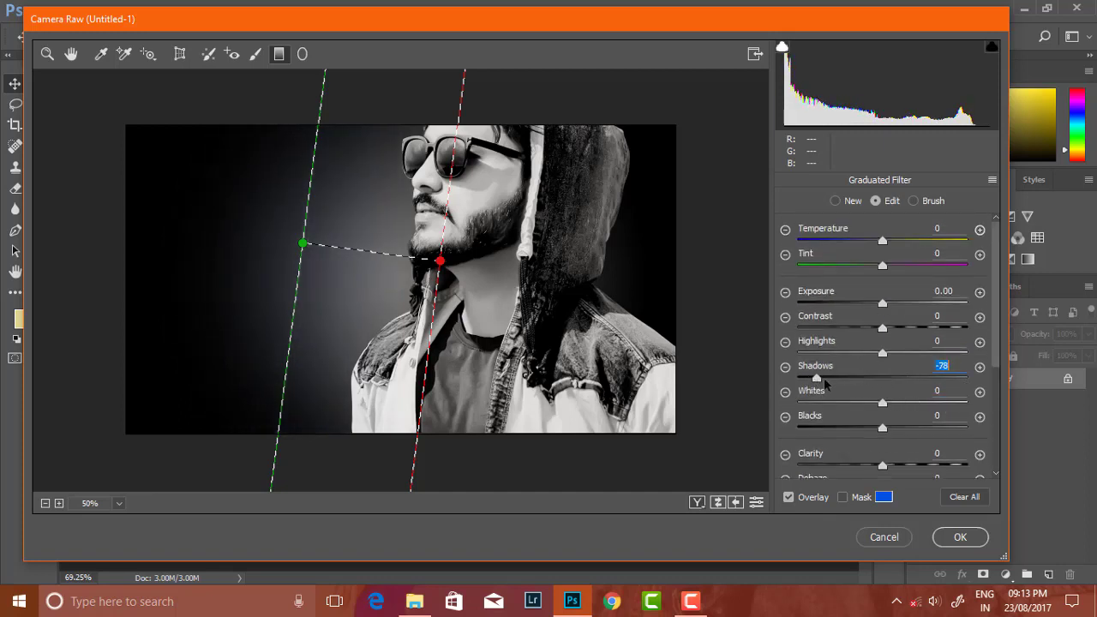
double_click(825, 378)
Warm the graduated filter to Temperature +44, adjust its Exposure, and apply the Camera Raw edits
mouse_move(882, 240)
mouse_down()
mouse_move(978, 244)
mouse_move(917, 240)
mouse_up()
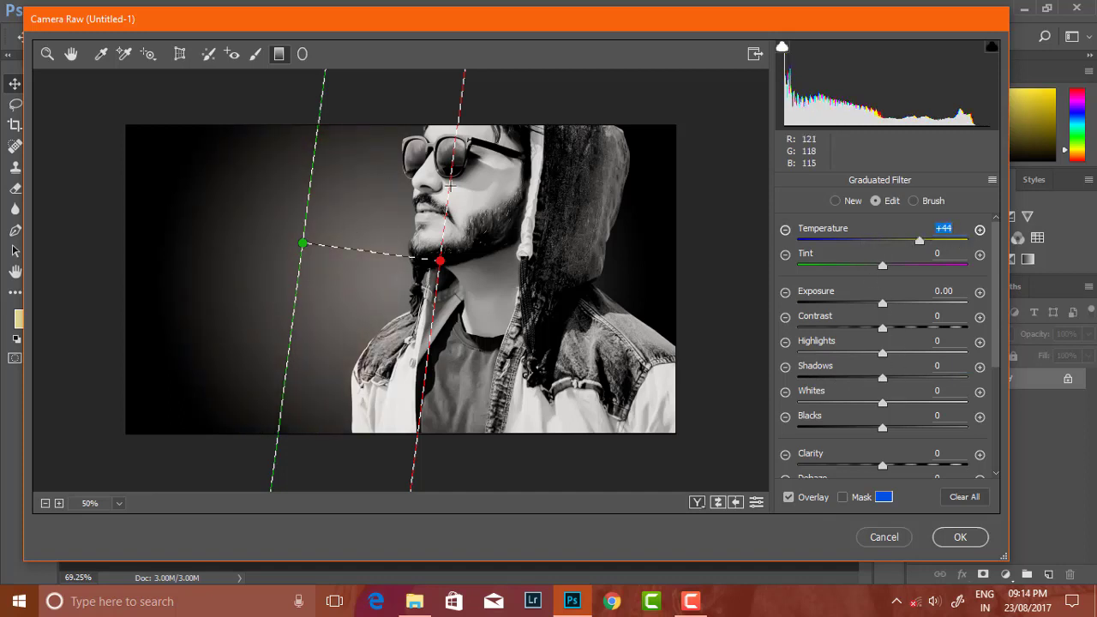
drag(883, 305, 894, 305)
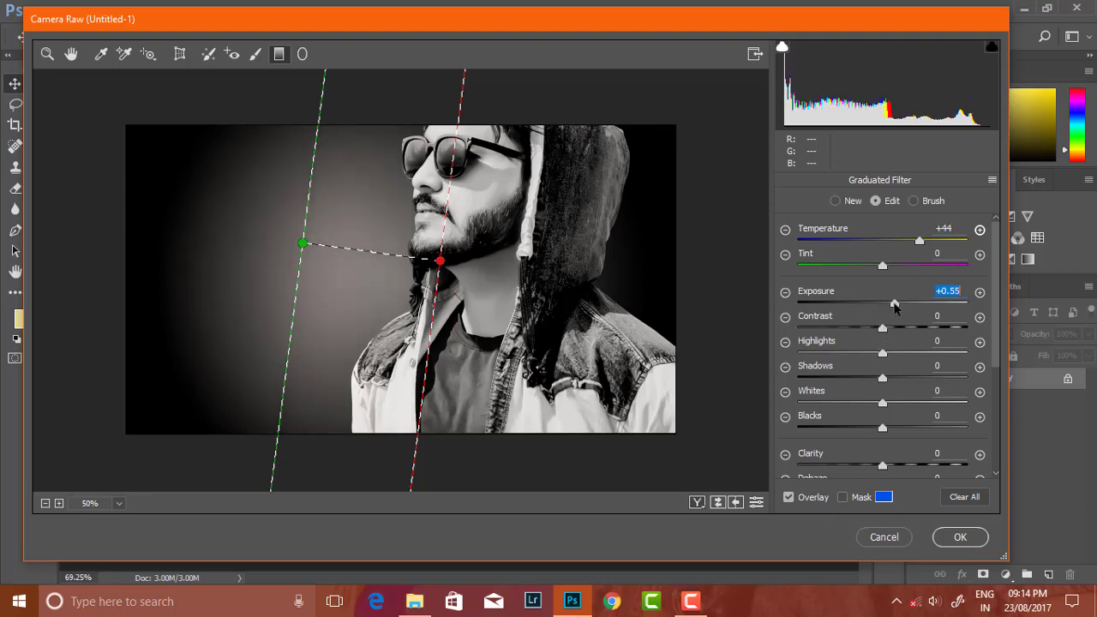
double_click(894, 305)
click(946, 536)
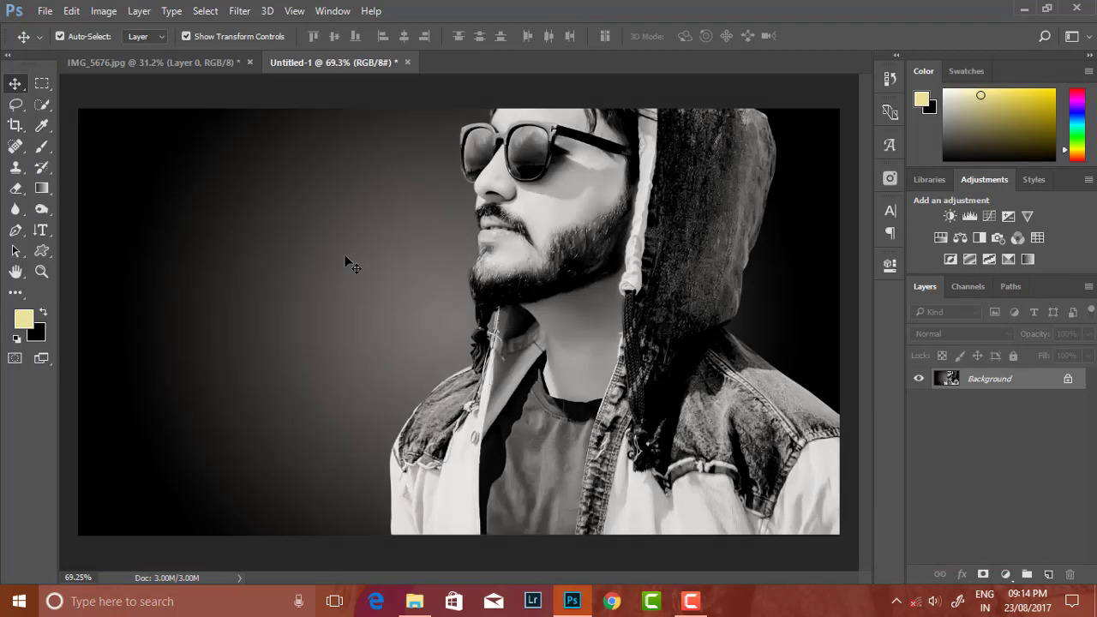
Fit the image and start horizontal text near the portrait's top-left
key(ctrl+0)
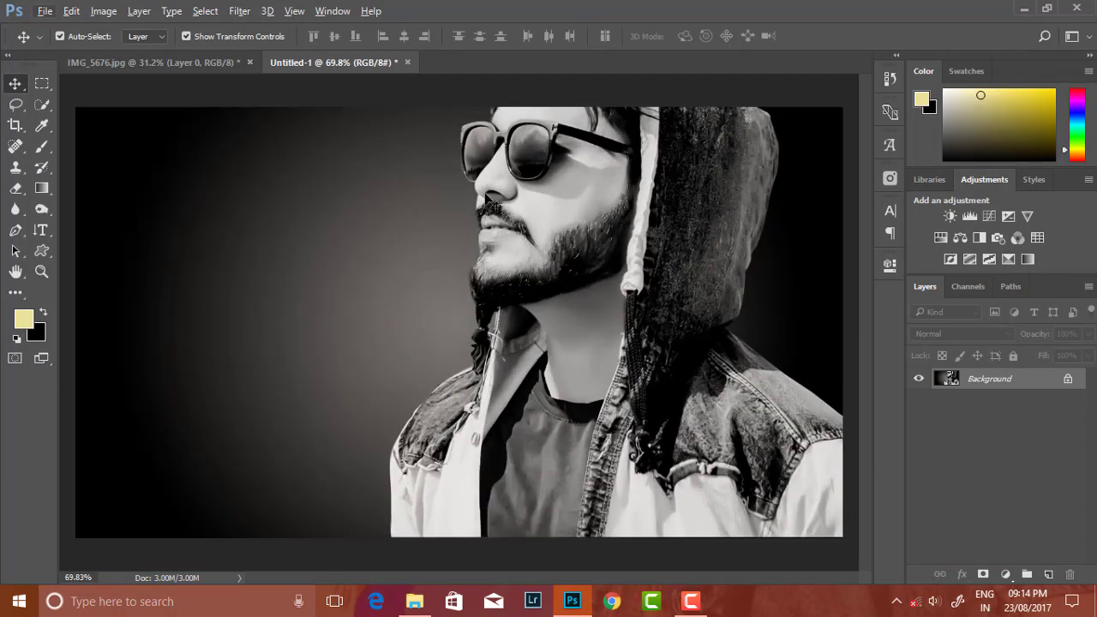
click(44, 10)
click(40, 230)
right_click(41, 229)
click(104, 227)
click(144, 179)
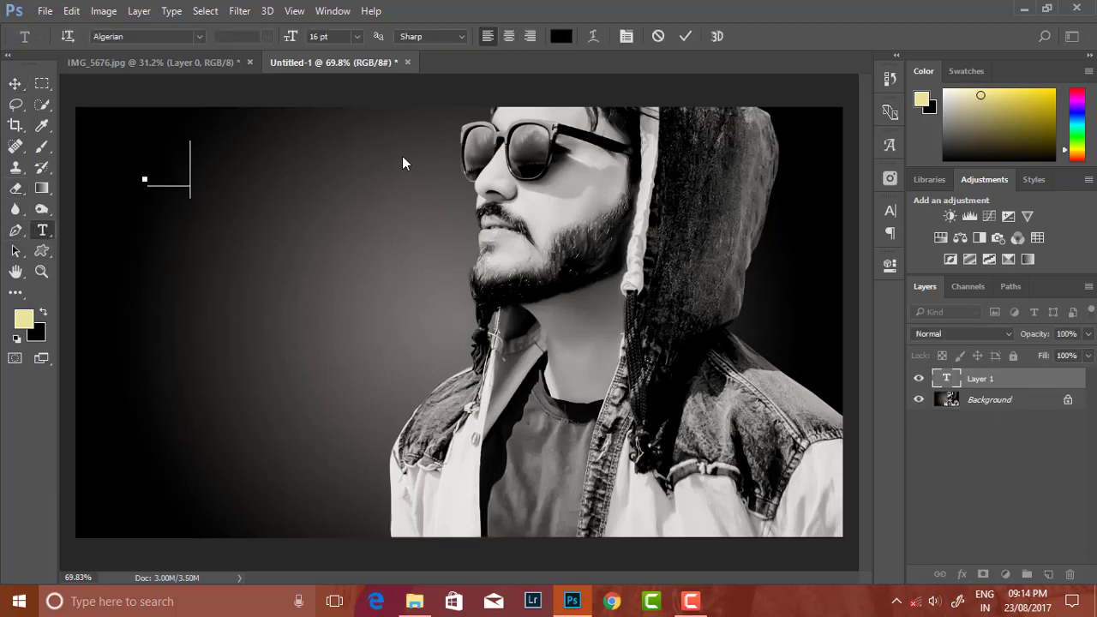
Set the text colour to white and type the name in capitals
click(562, 36)
click(663, 157)
key(Return)
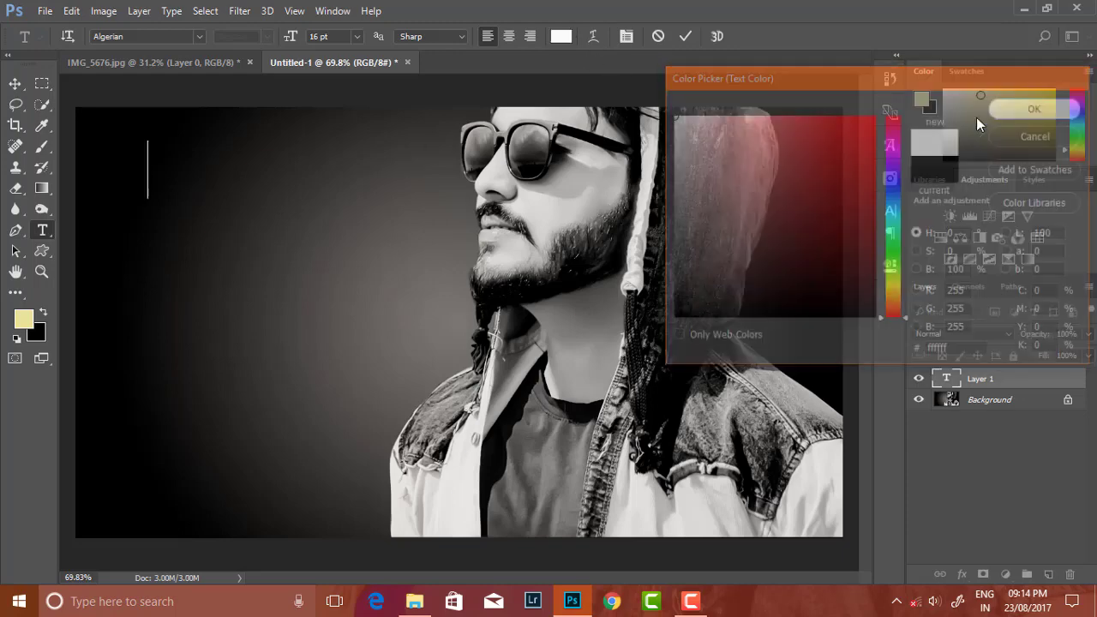
text(AHESAN)
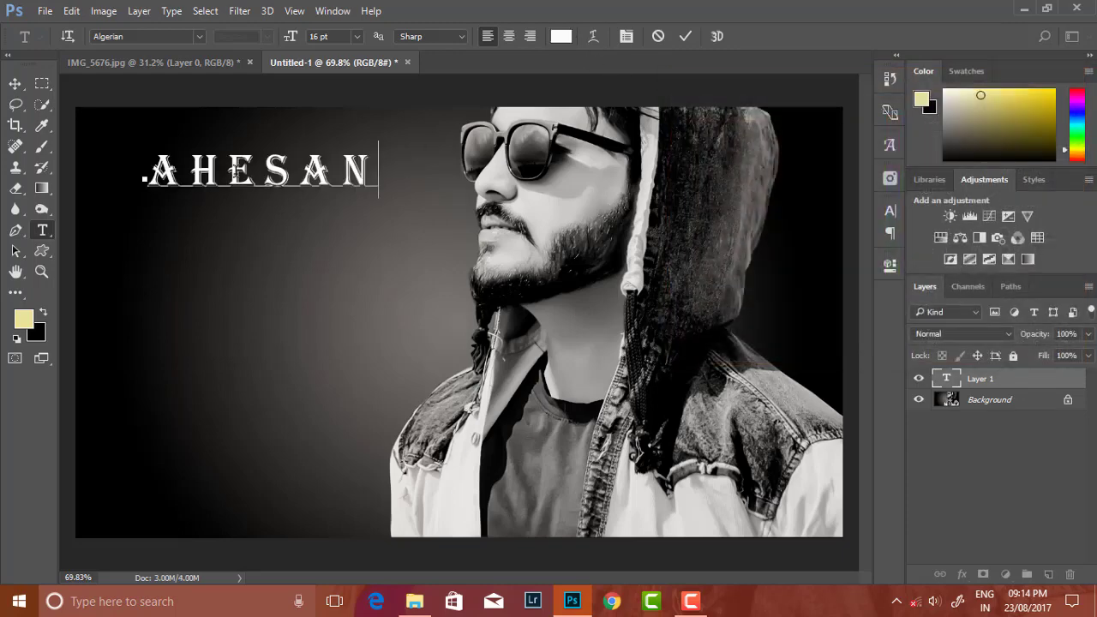
drag(147, 171, 379, 171)
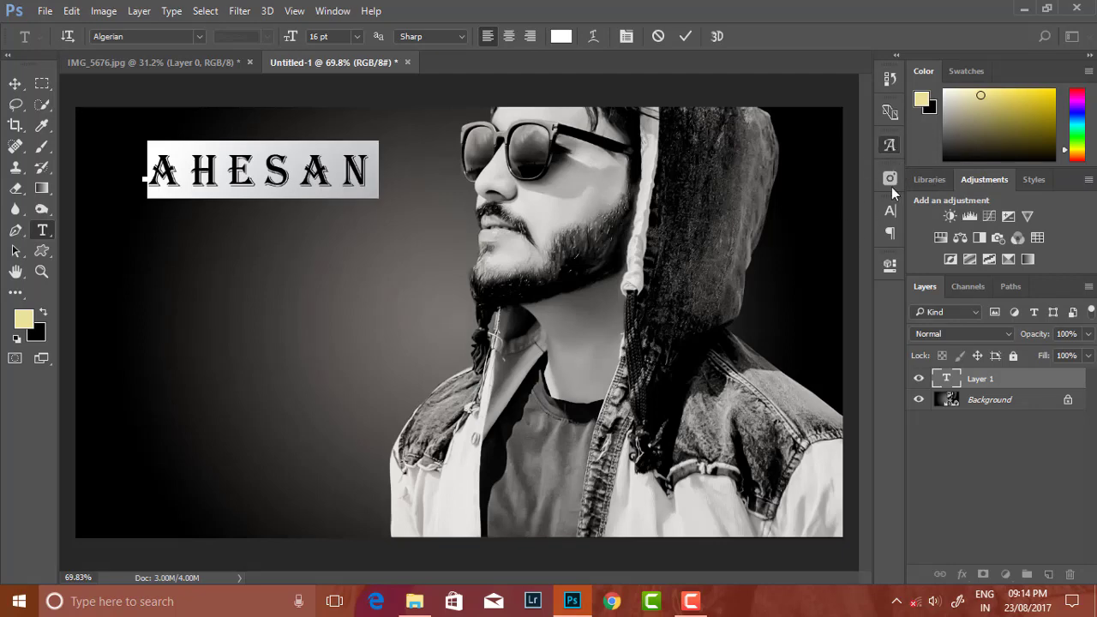
Set the ahesan text to Annabel Antique Script and drag it lower on the left
click(891, 185)
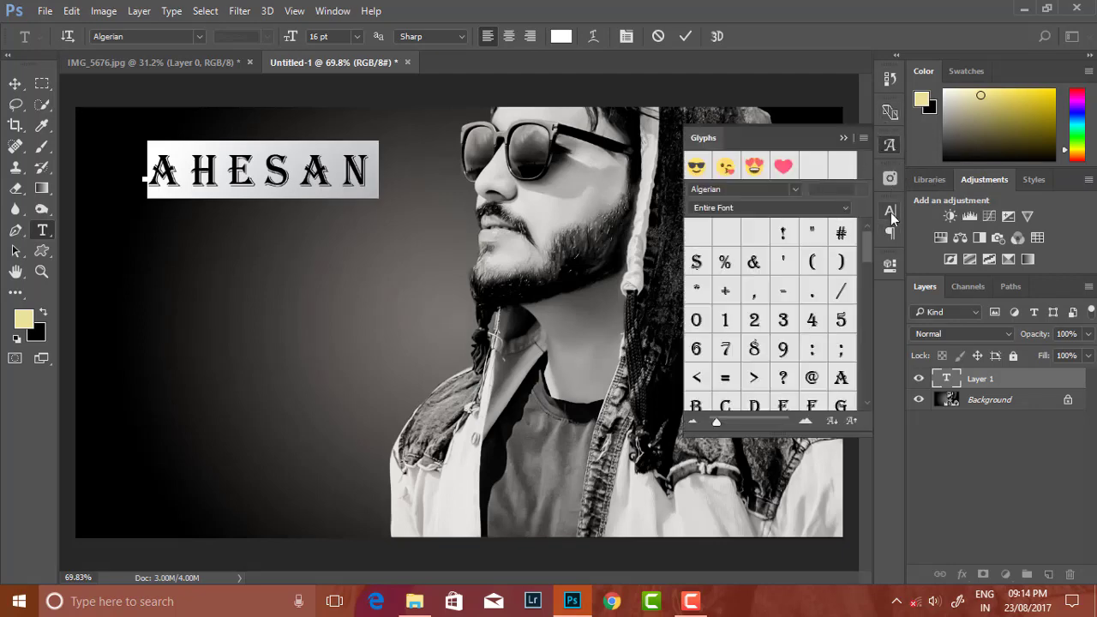
click(890, 265)
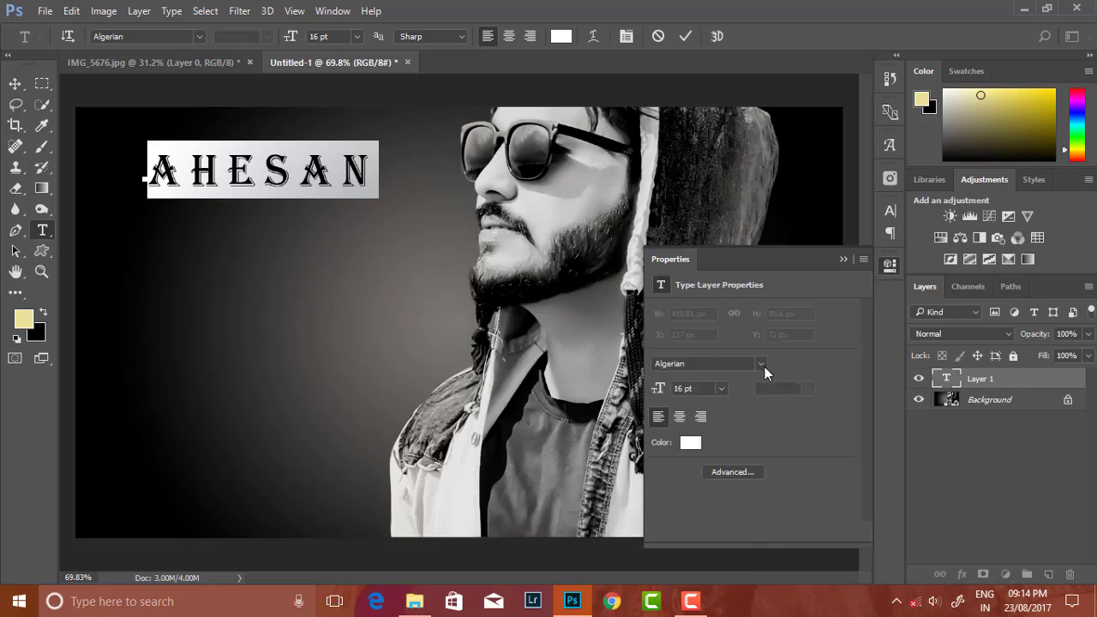
click(763, 365)
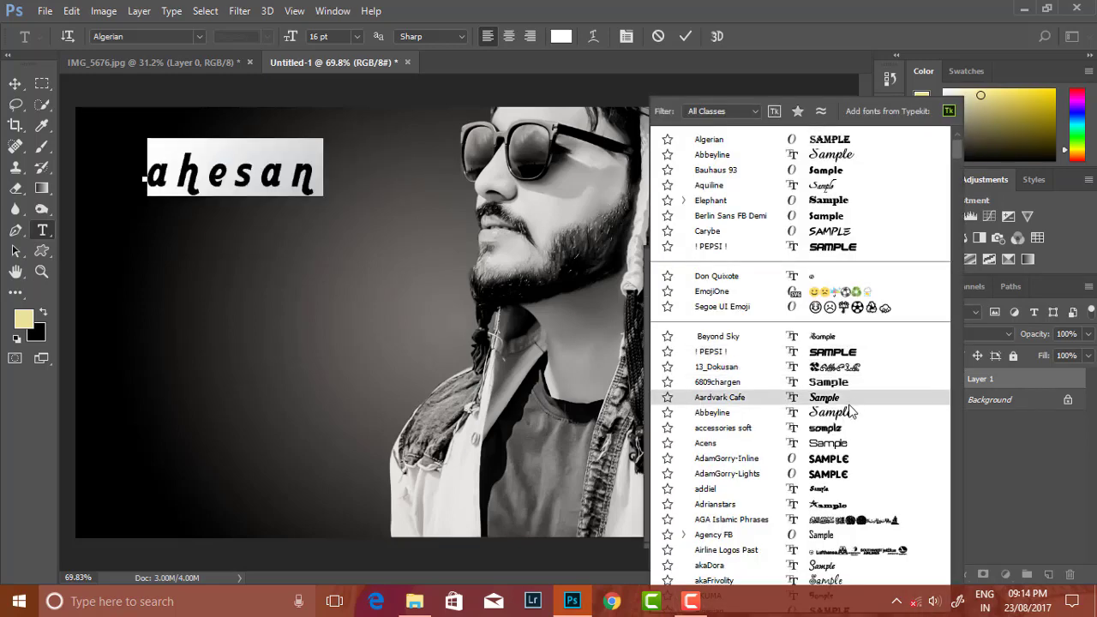
scroll(851, 413, down, 4)
scroll(849, 445, down, 2)
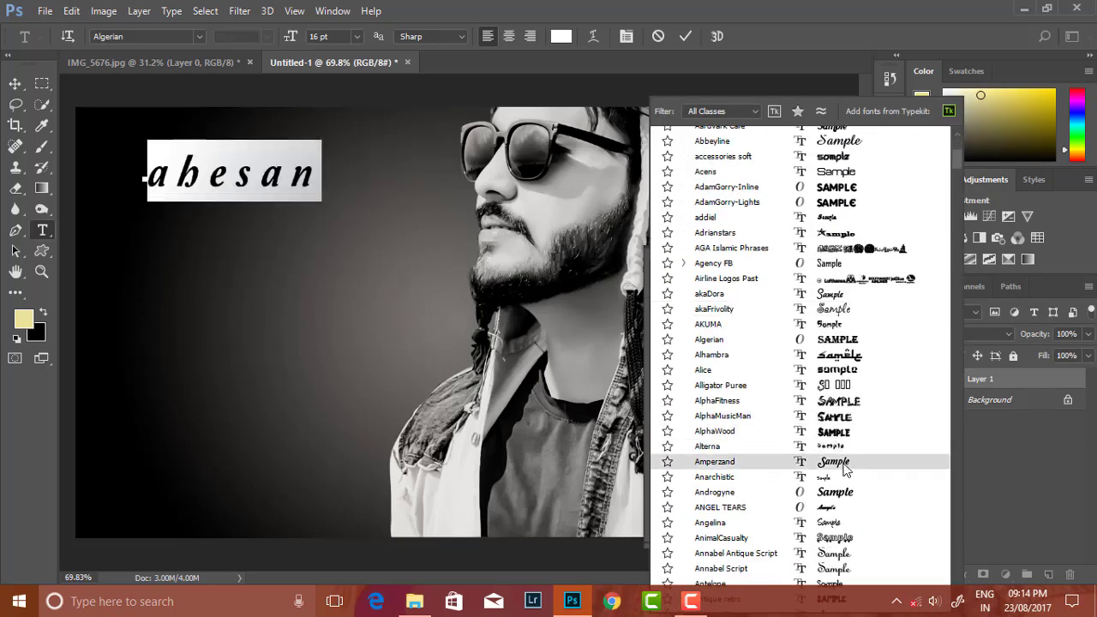
scroll(844, 468, down, 2)
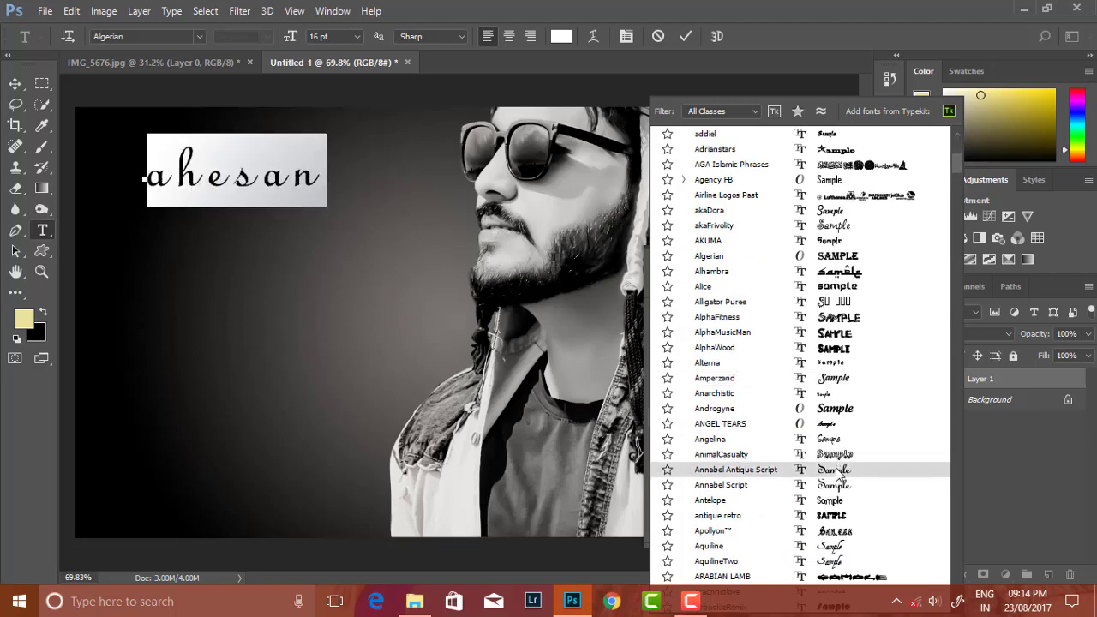
click(838, 474)
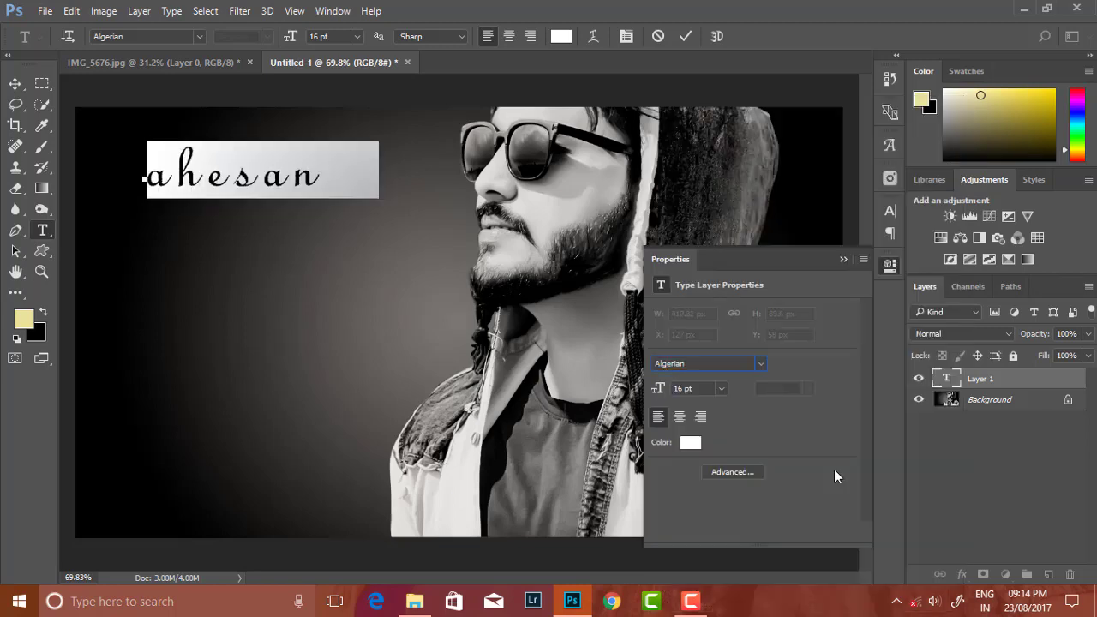
click(841, 259)
mouse_move(225, 239)
mouse_down()
mouse_move(216, 552)
mouse_move(248, 294)
mouse_move(265, 355)
mouse_up()
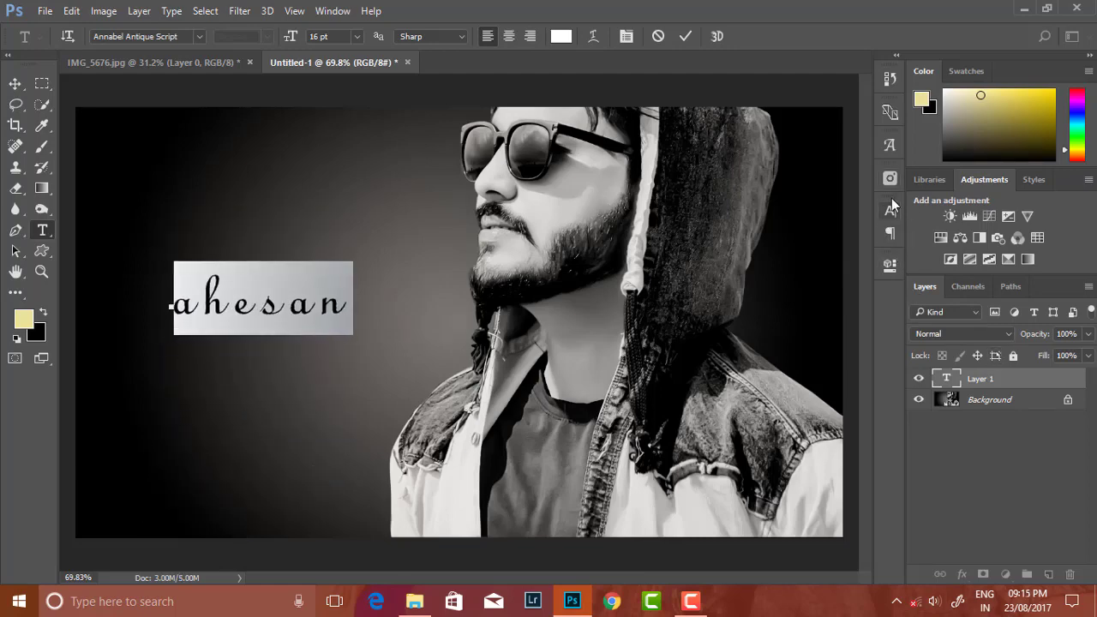
Replace the first letter with a capital A so the text reads 'Ahesan'
click(890, 264)
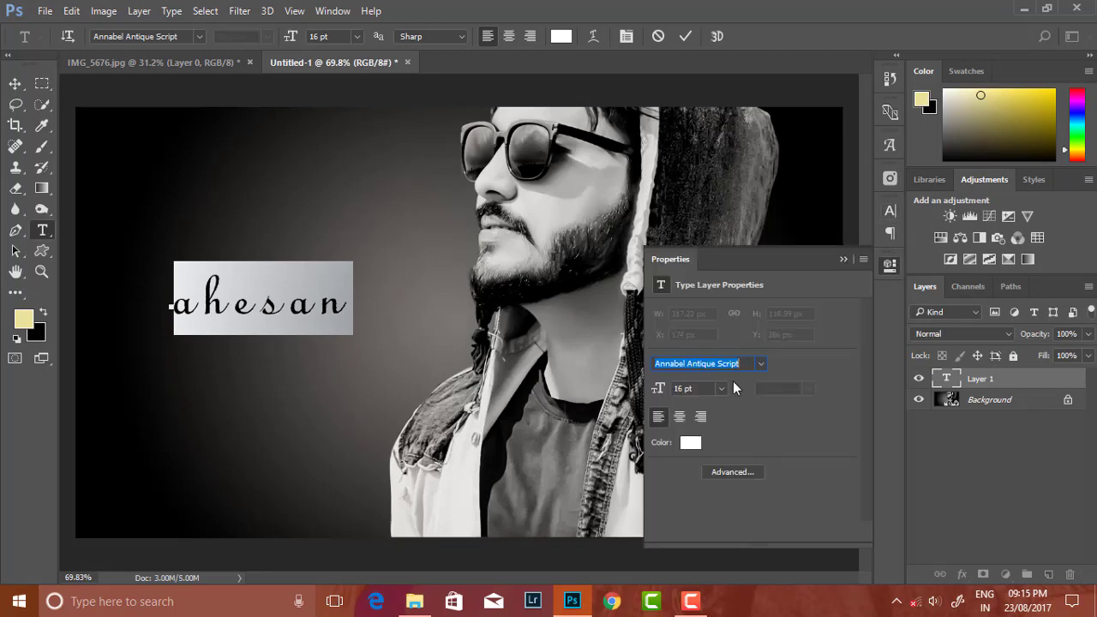
drag(175, 313, 225, 334)
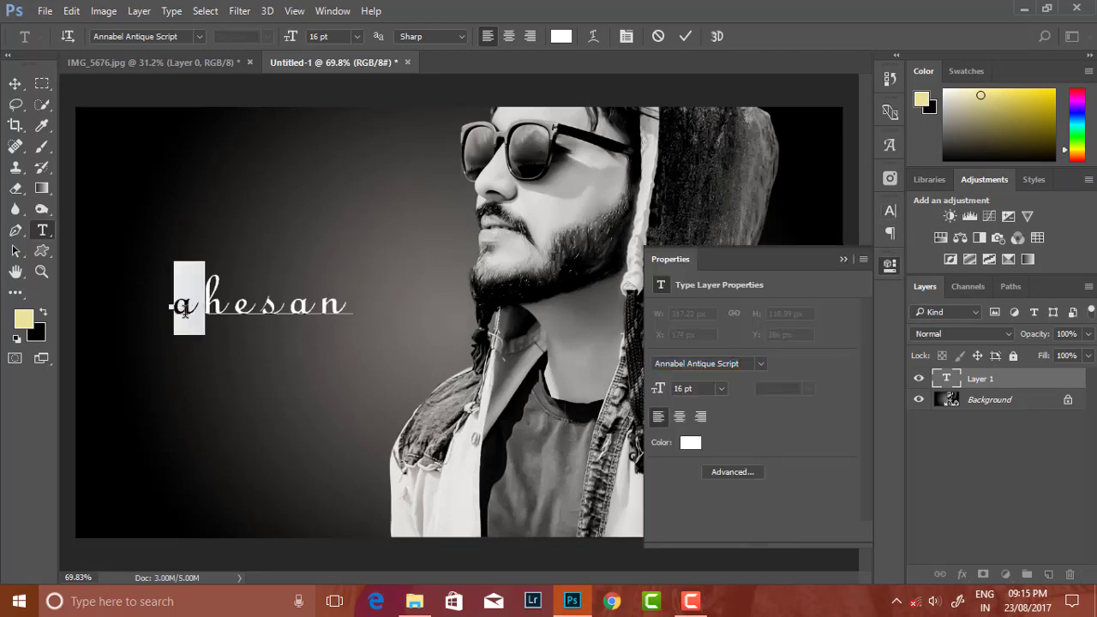
drag(171, 305, 190, 305)
text(A)
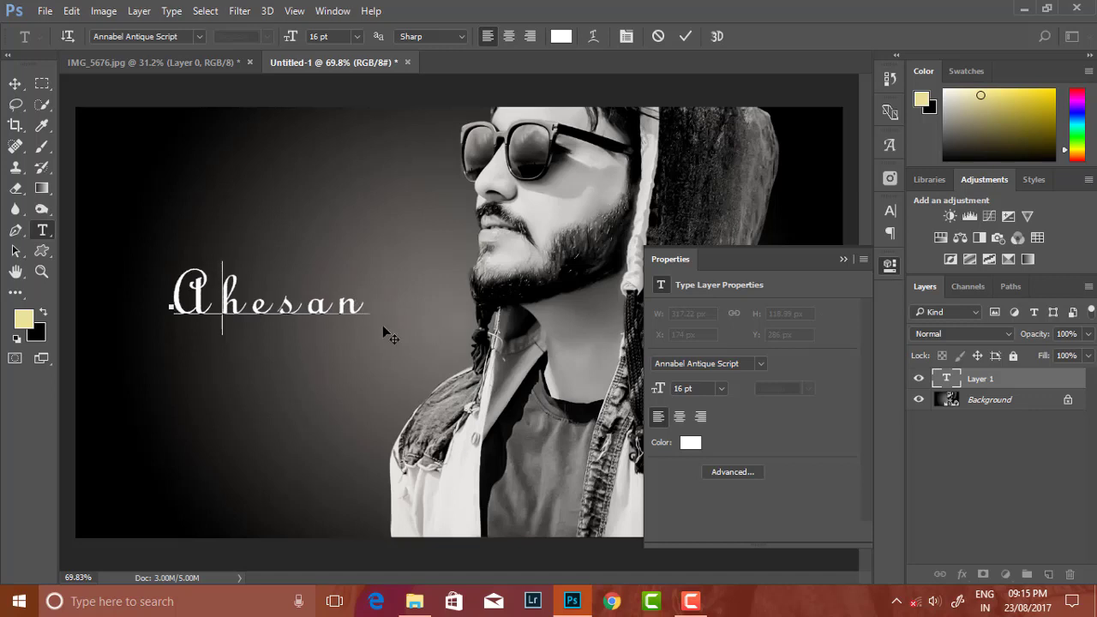
click(863, 265)
Move the Ahesan text down to the bottom-left corner and commit it
double_click(234, 357)
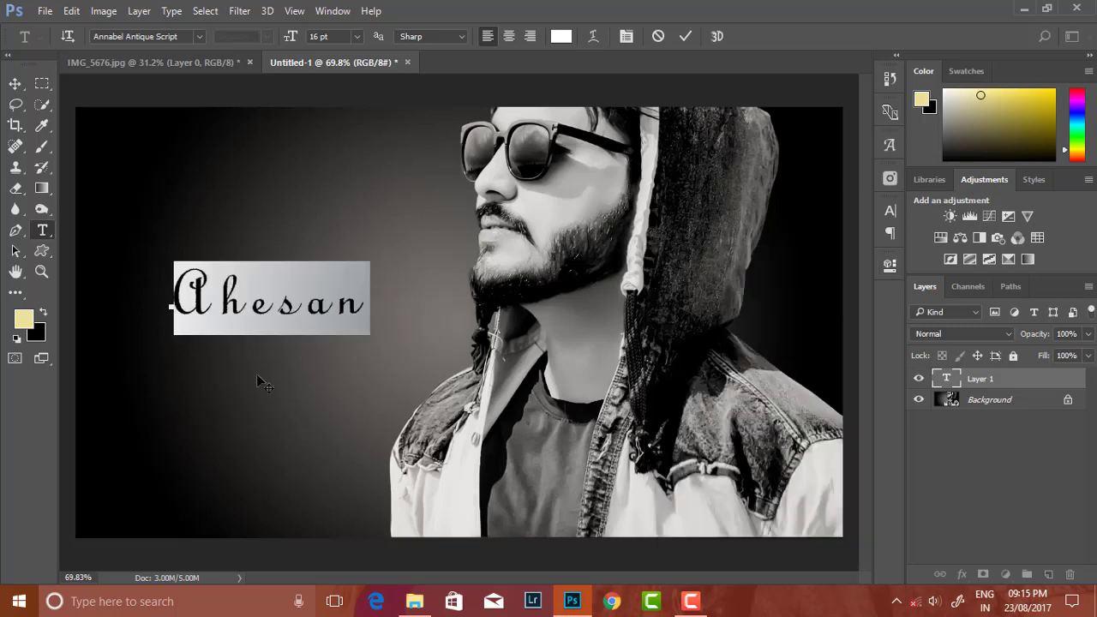
click(243, 345)
double_click(243, 346)
mouse_move(253, 351)
mouse_down()
mouse_move(245, 547)
mouse_move(254, 553)
mouse_up()
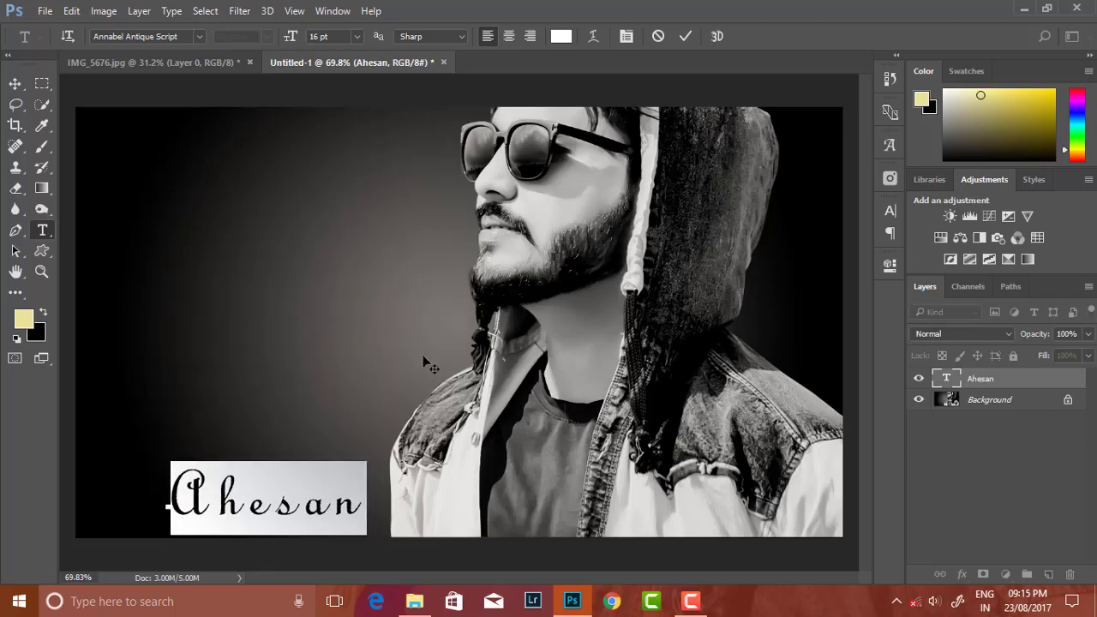
key(ctrl+Return)
Add a grey Color Overlay to the Ahesan layer via Blending Options
right_click(946, 378)
click(766, 209)
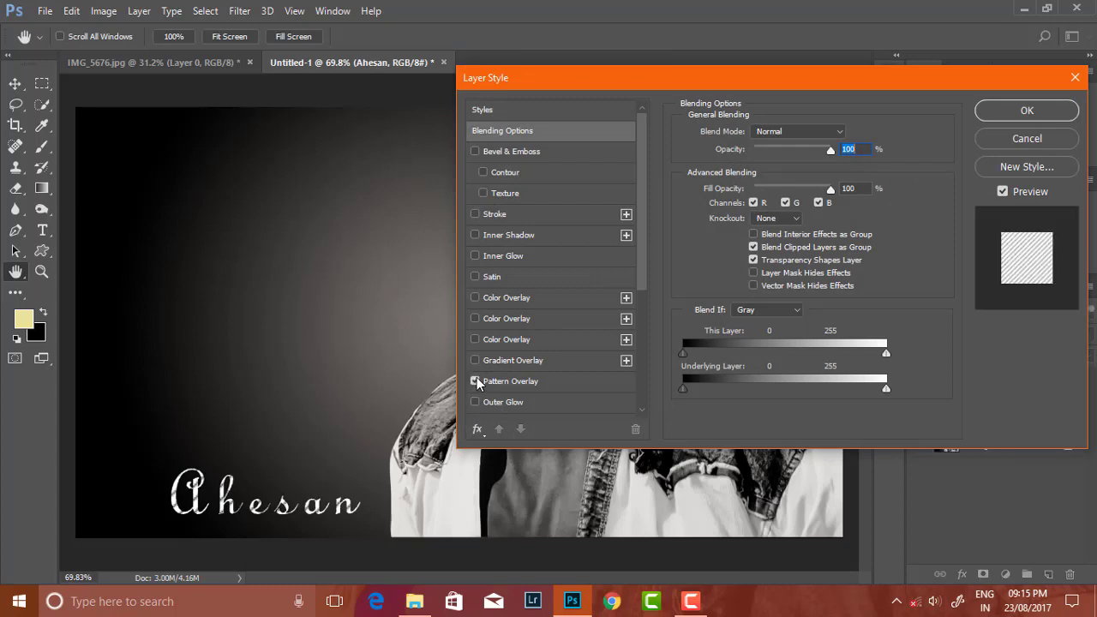
click(475, 297)
click(475, 318)
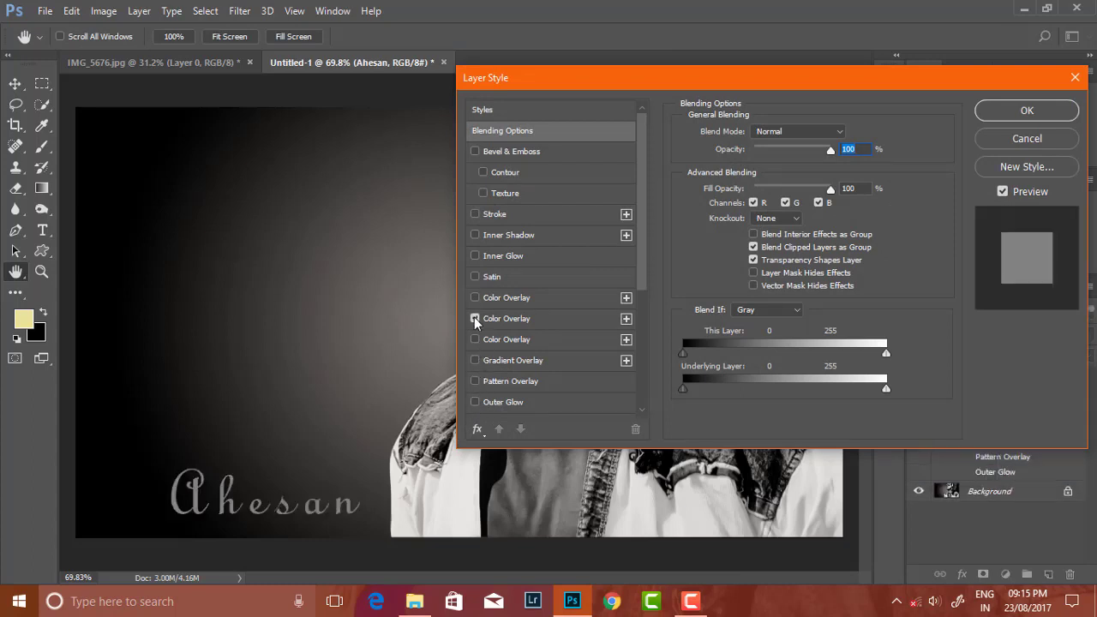
click(1052, 116)
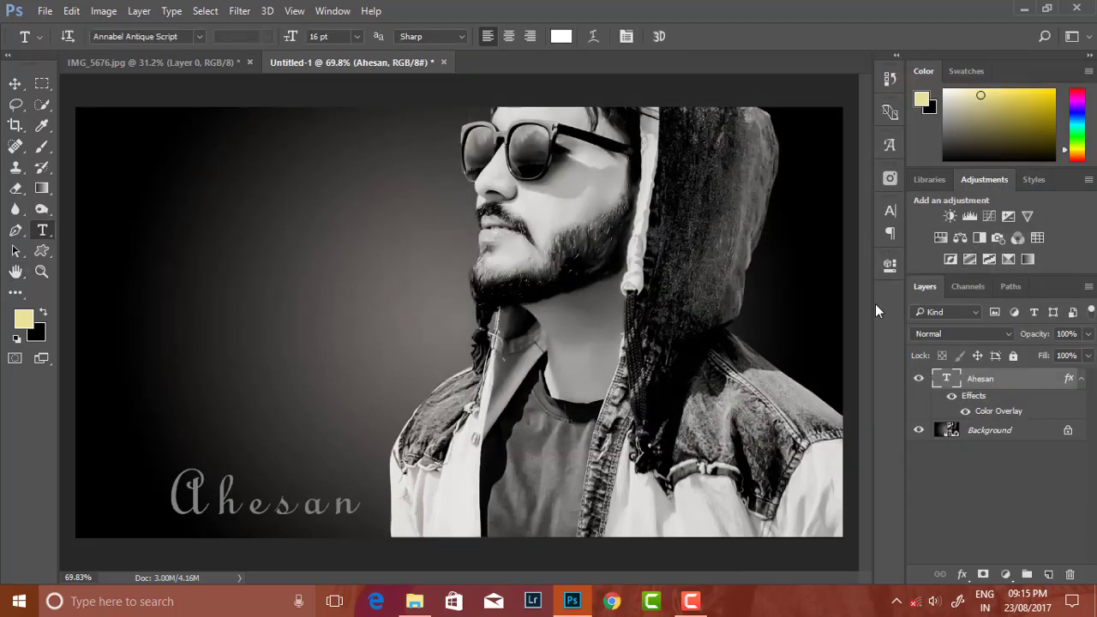
scroll(876, 303, down, 3)
scroll(607, 306, up, 3)
Add a Drop Shadow with 47% opacity, distance 17, spread 10 and size 10
right_click(955, 379)
click(841, 208)
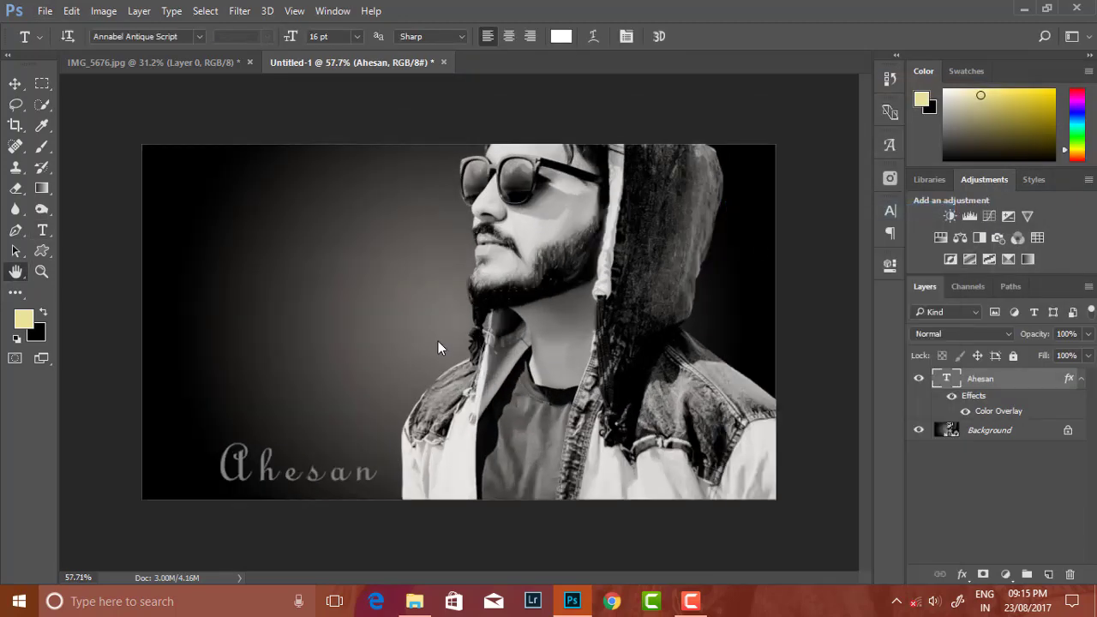
scroll(525, 329, down, 2)
click(476, 383)
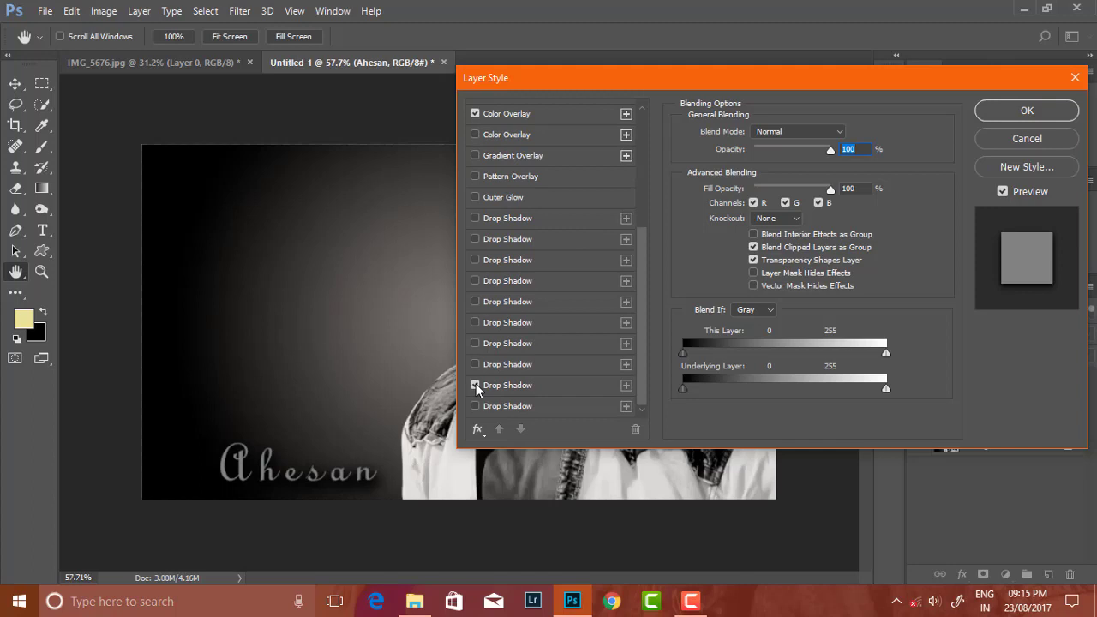
click(476, 383)
click(477, 365)
click(477, 365)
click(476, 406)
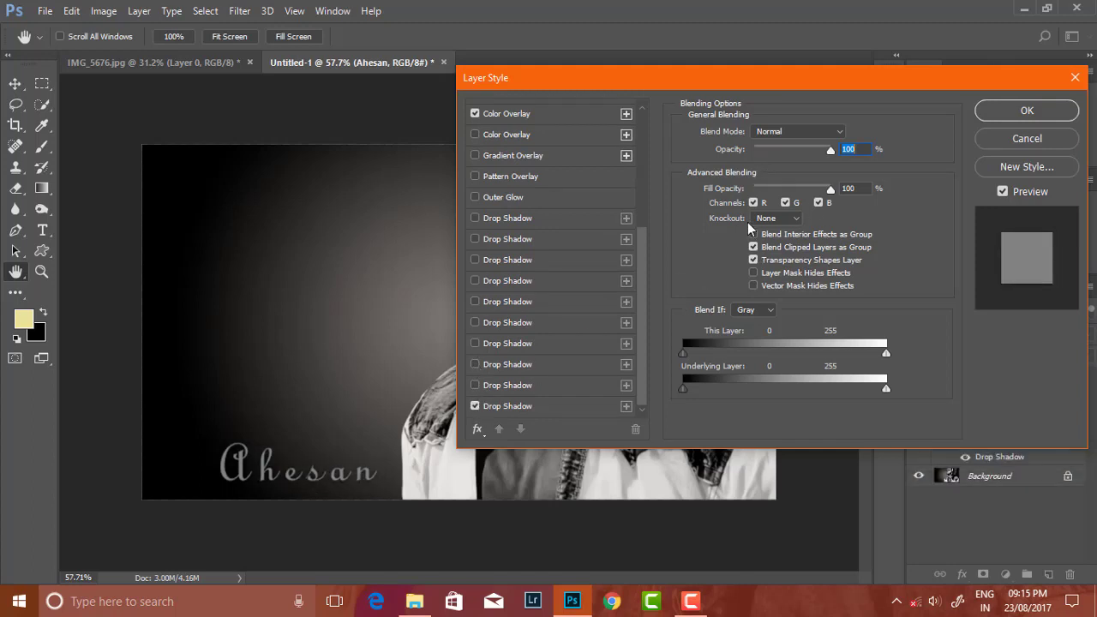
click(542, 405)
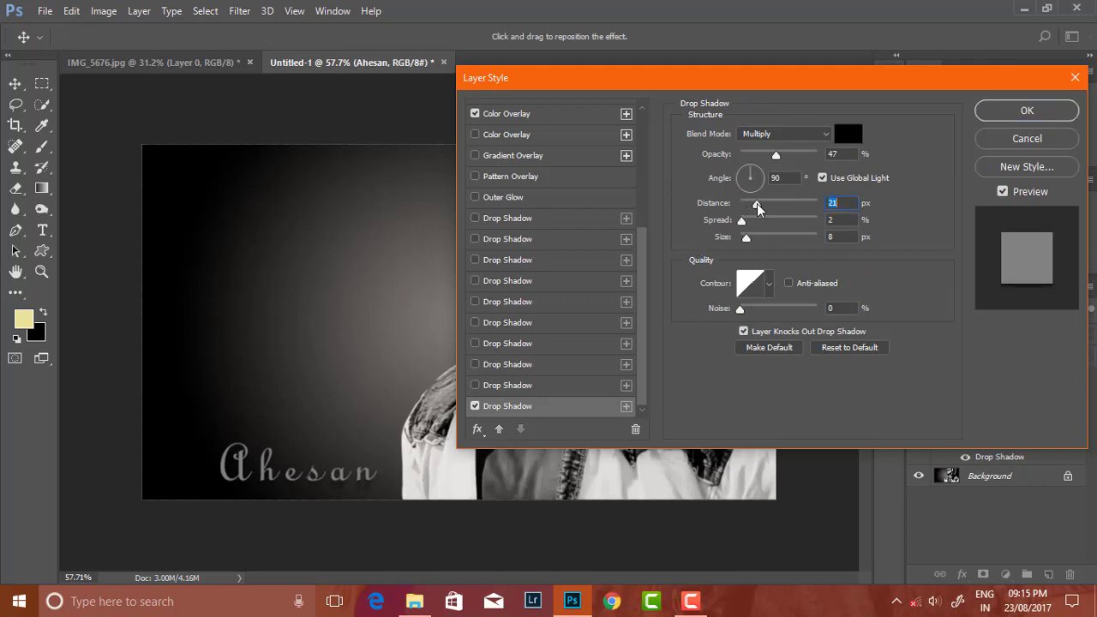
drag(758, 209, 749, 239)
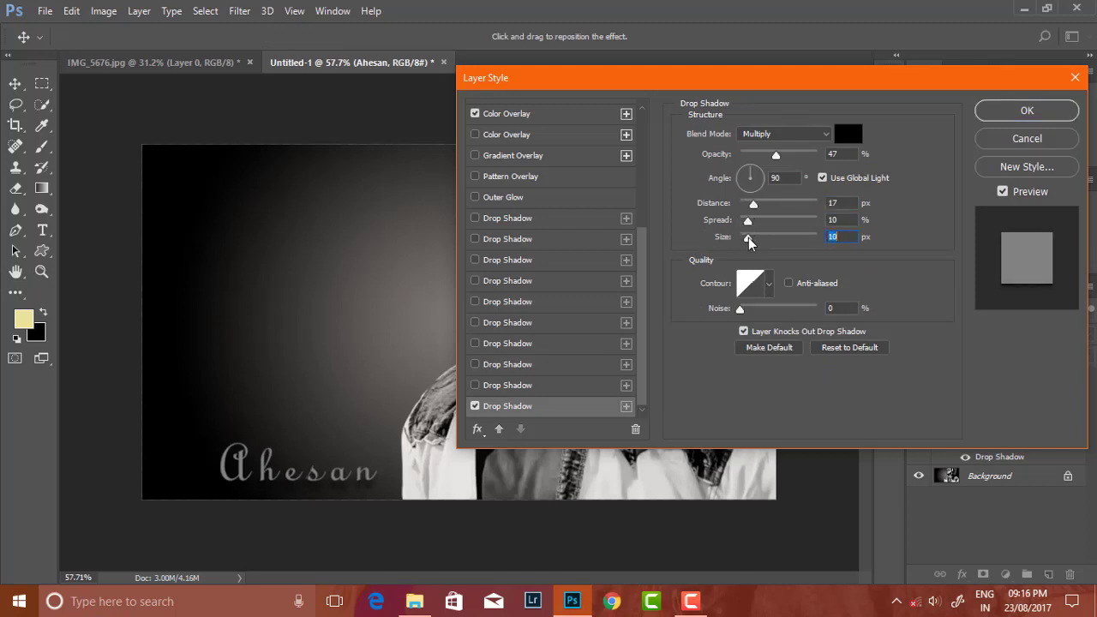
click(1027, 109)
Nudge the Ahesan text slightly up and left with Free Transform and commit
scroll(392, 369, up, 2)
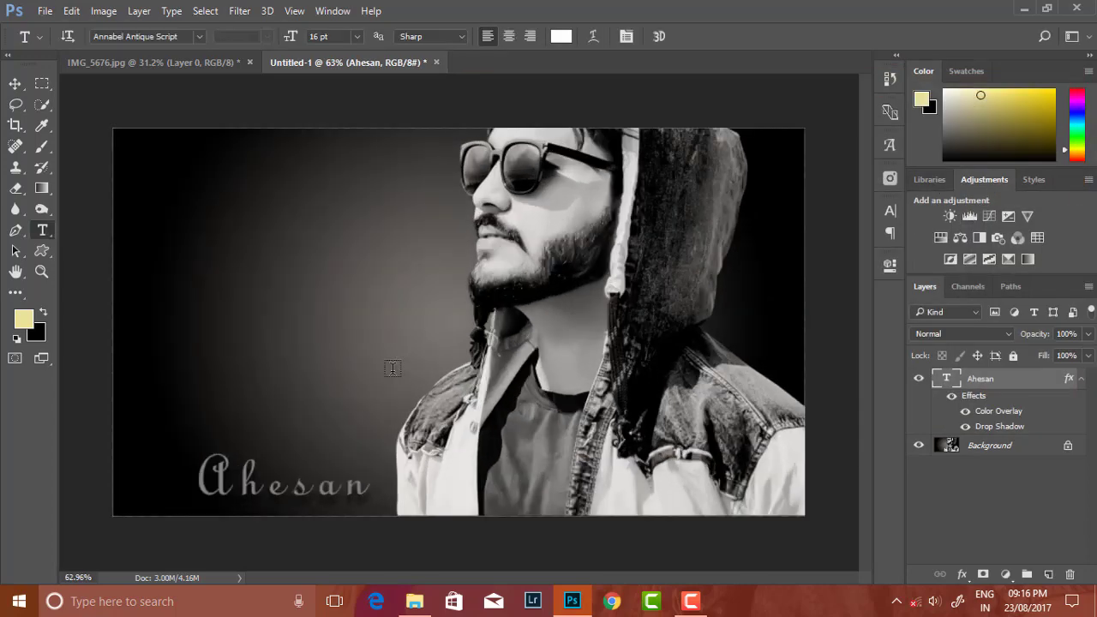
scroll(392, 369, down, 1)
scroll(575, 366, up, 2)
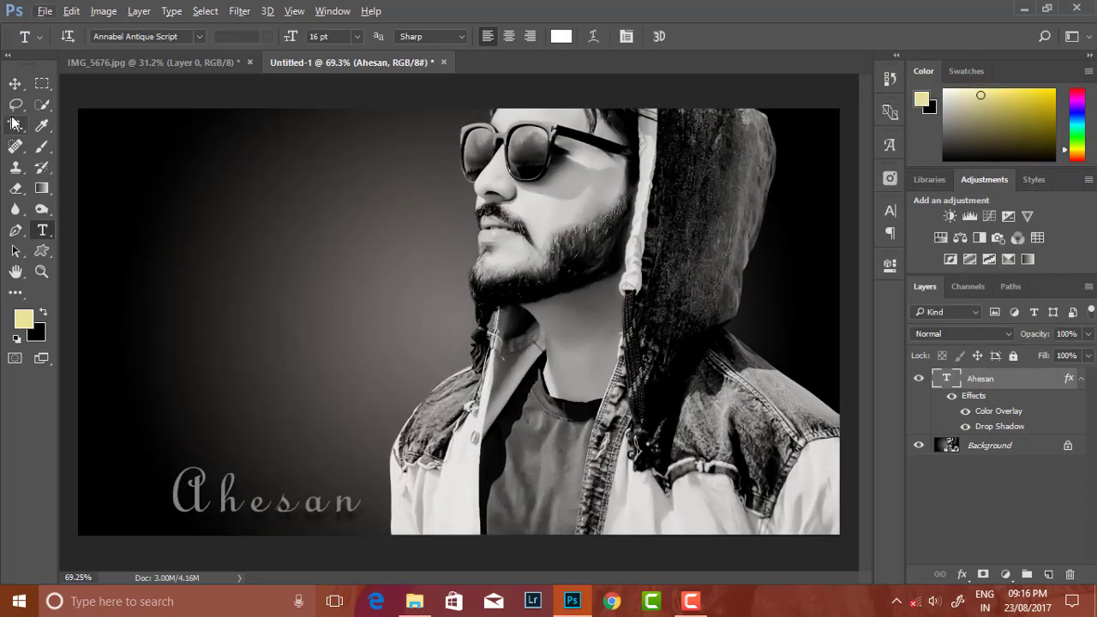
click(15, 83)
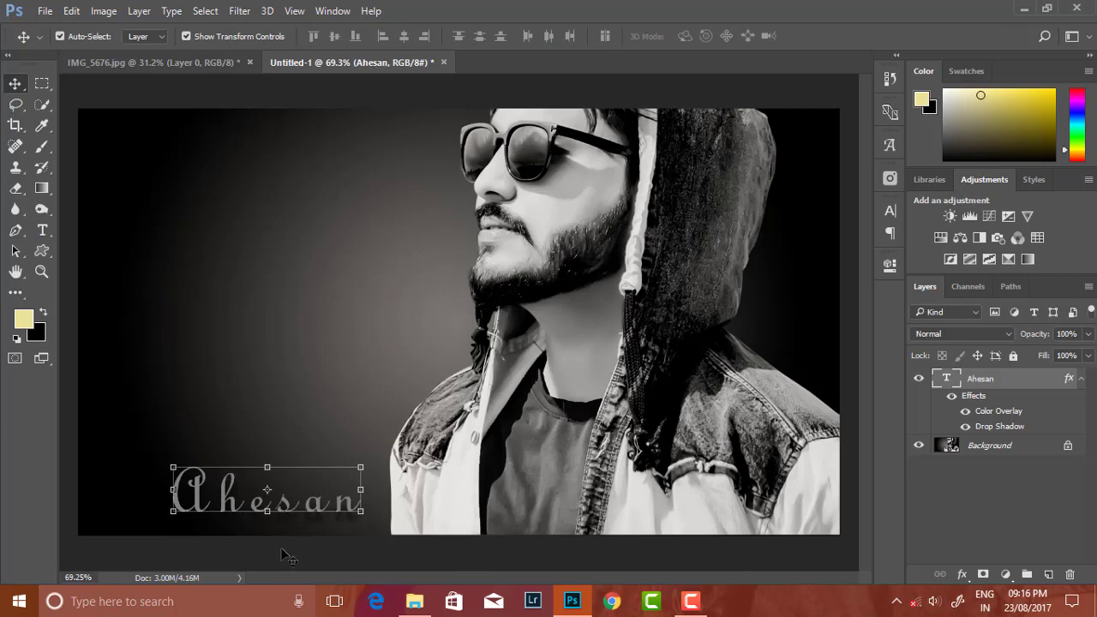
key(ctrl+t)
drag(270, 496, 259, 486)
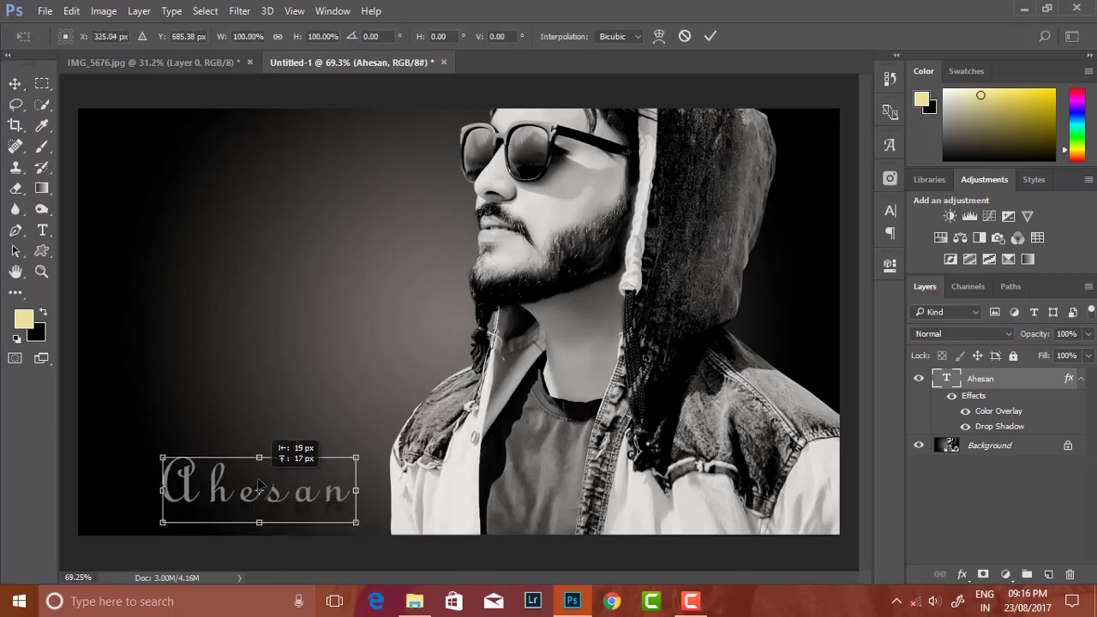
click(710, 36)
Open the File menu and close it without choosing a command
scroll(390, 405, down, 2)
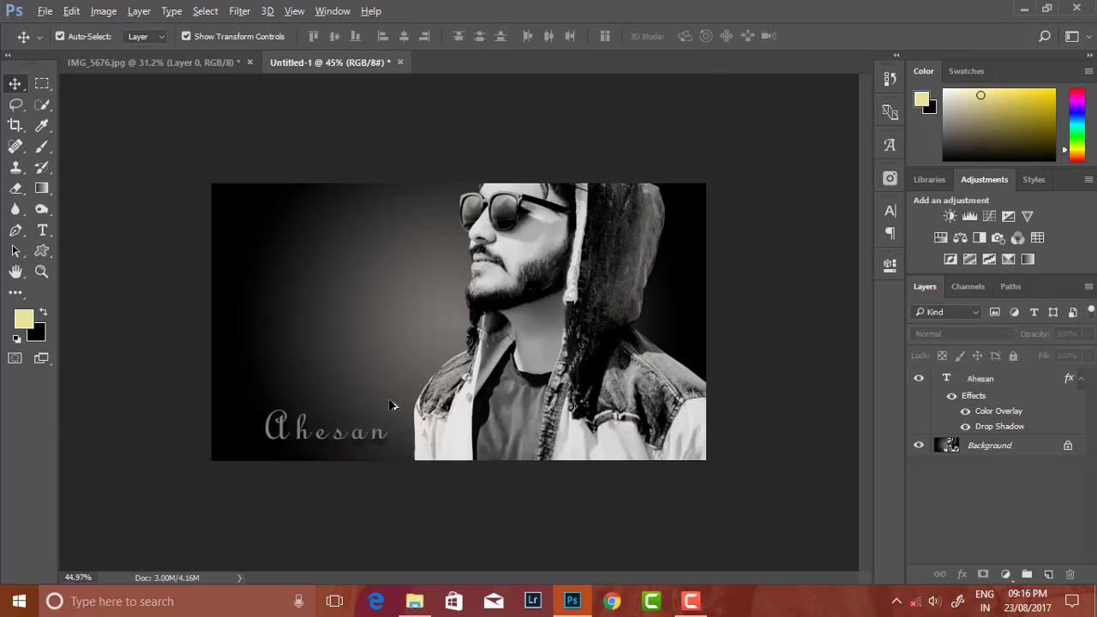
scroll(390, 405, up, 1)
scroll(378, 451, up, 1)
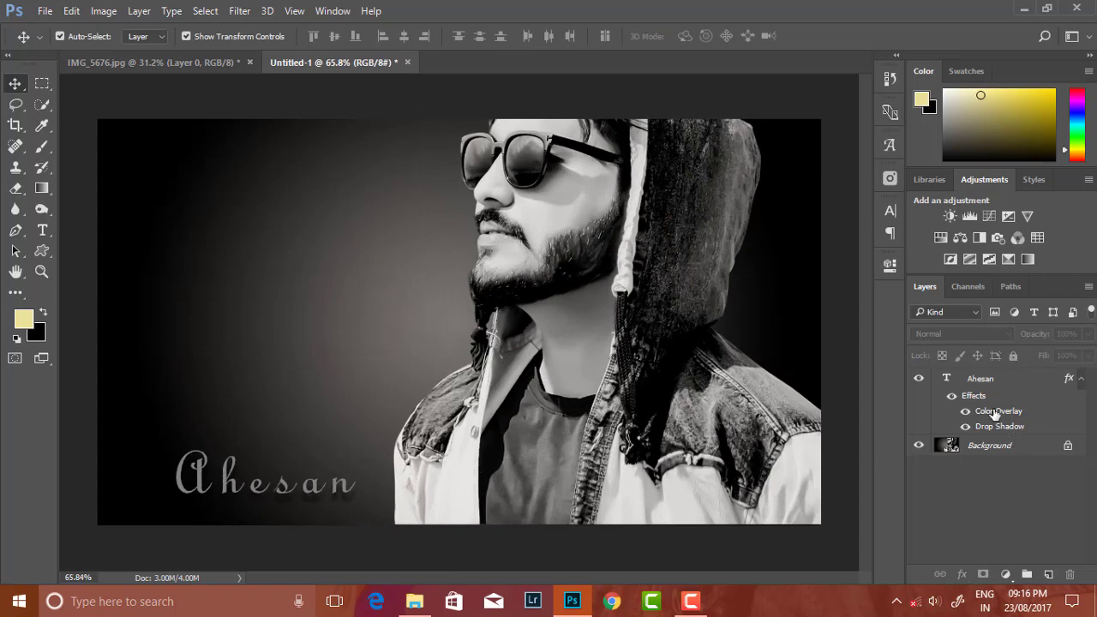
click(44, 11)
click(529, 171)
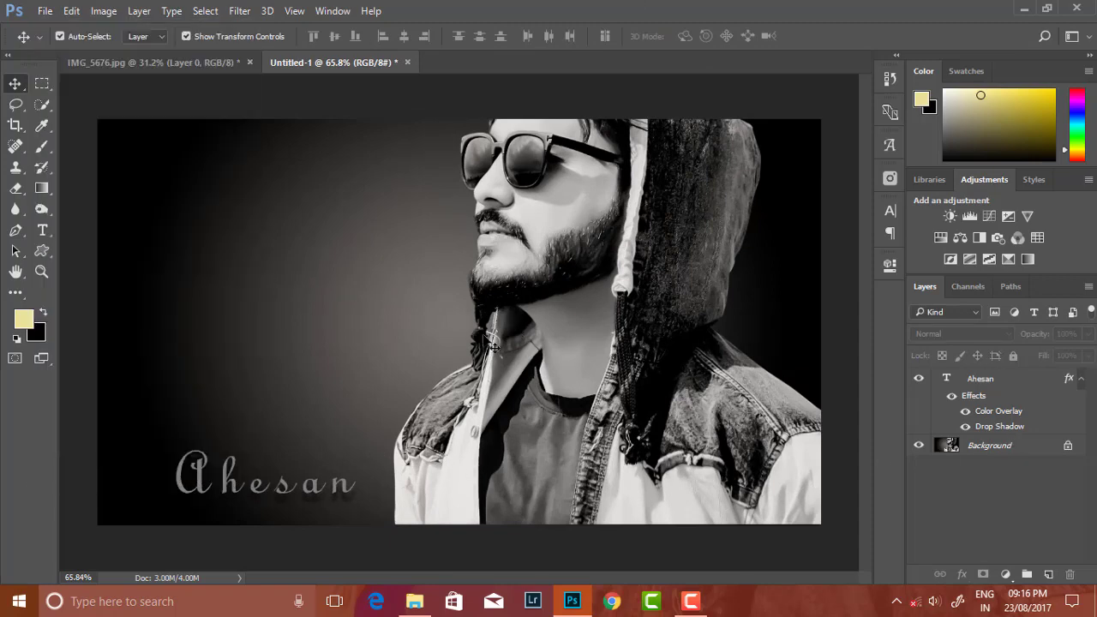